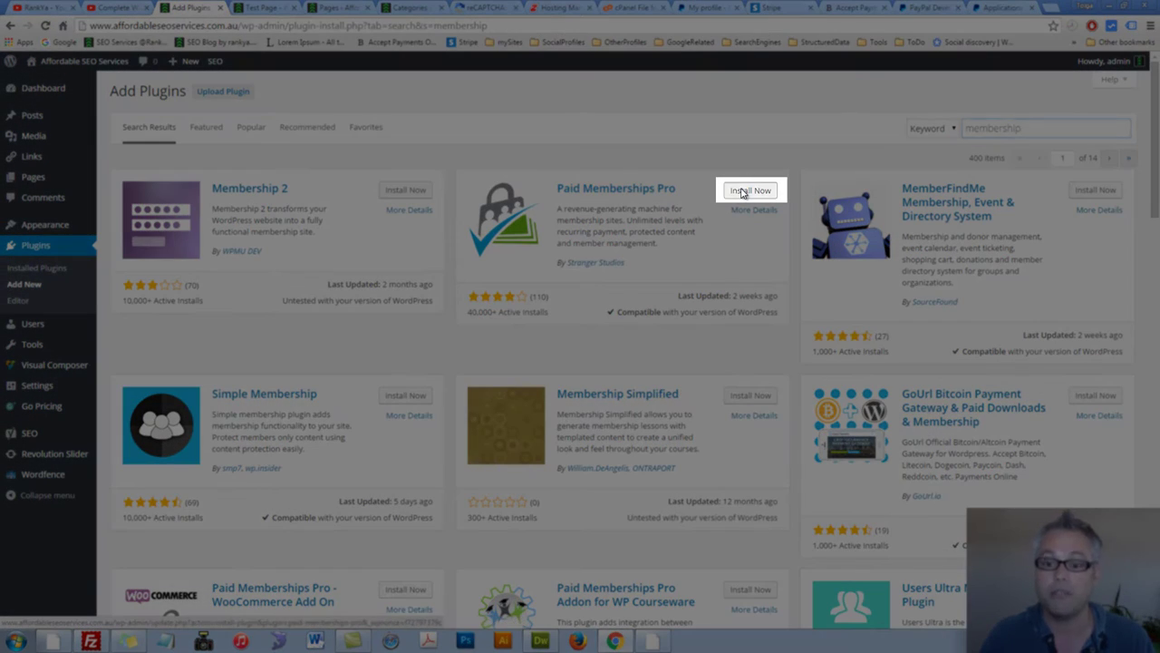
Install and activate the Paid Memberships Pro plugin, and open its membership levels page.
{"action": "left_click", "coordinate": [730, 190]}
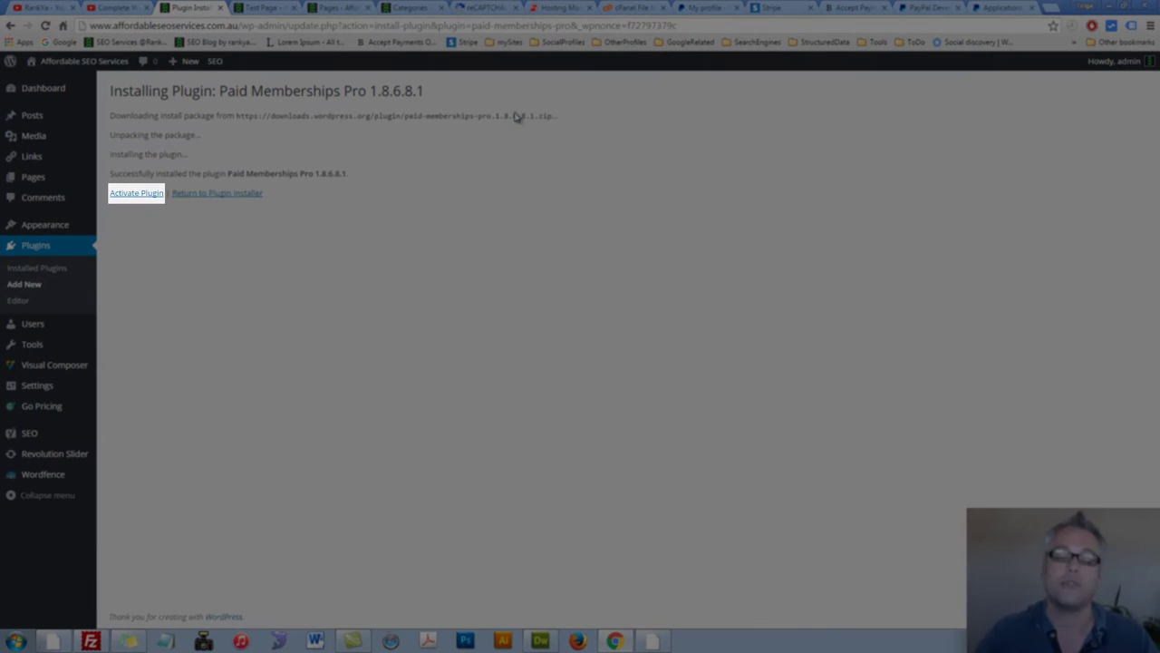
{"action": "left_click", "coordinate": [124, 192]}
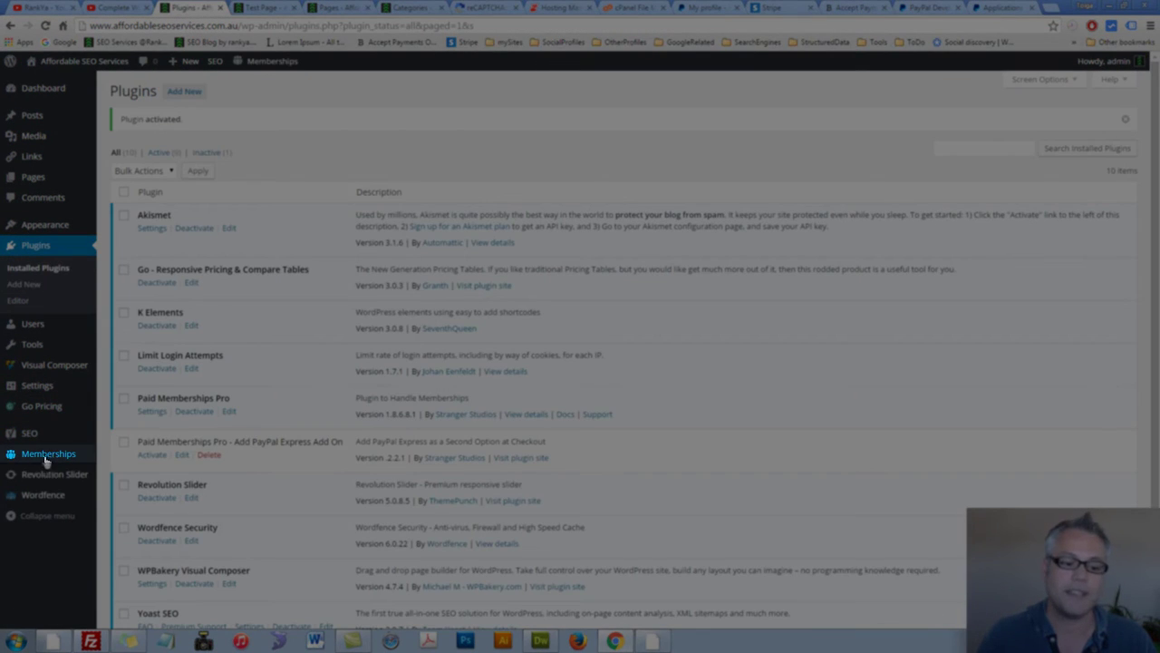
{"action": "mouse_move", "coordinate": [44, 459]}
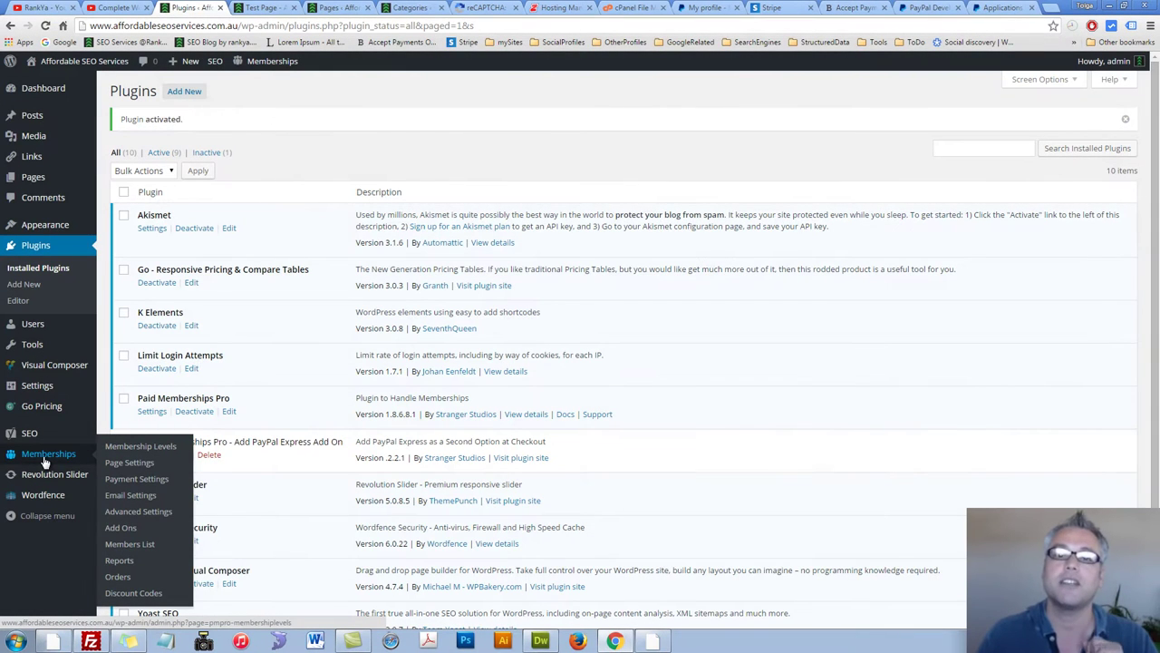
{"action": "left_click", "coordinate": [43, 455]}
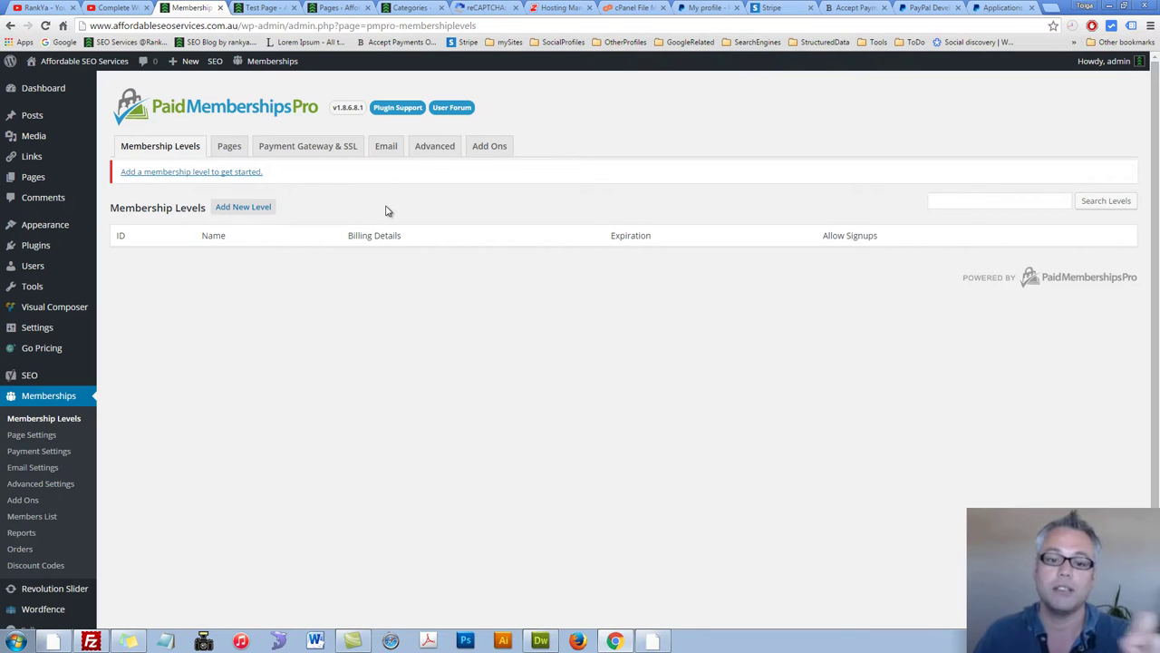
Review the site's test page, the pages list and the post categories, and return to the membership levels.
{"action": "left_click", "coordinate": [263, 7]}
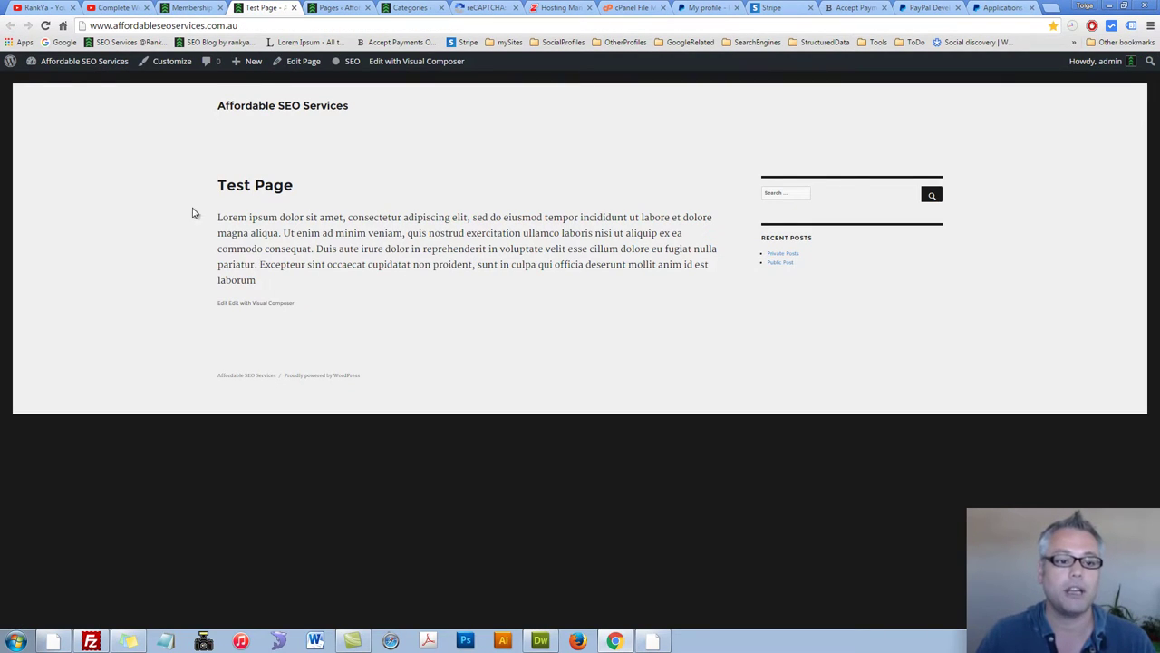
{"action": "left_click", "coordinate": [338, 8]}
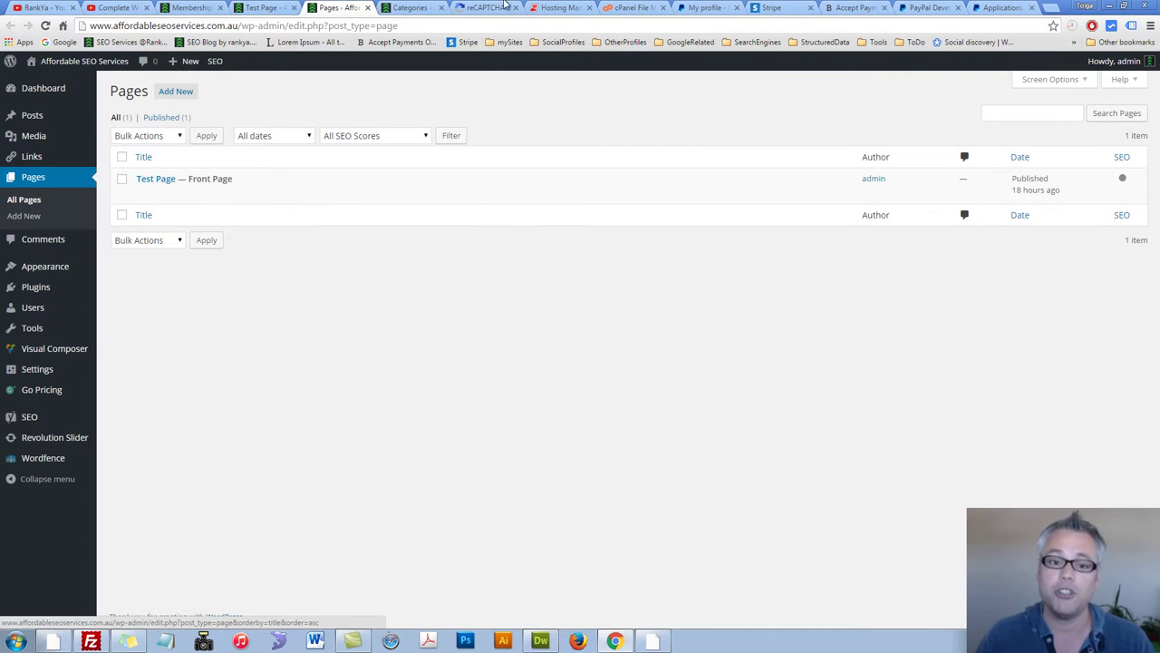
{"action": "left_click", "coordinate": [412, 8]}
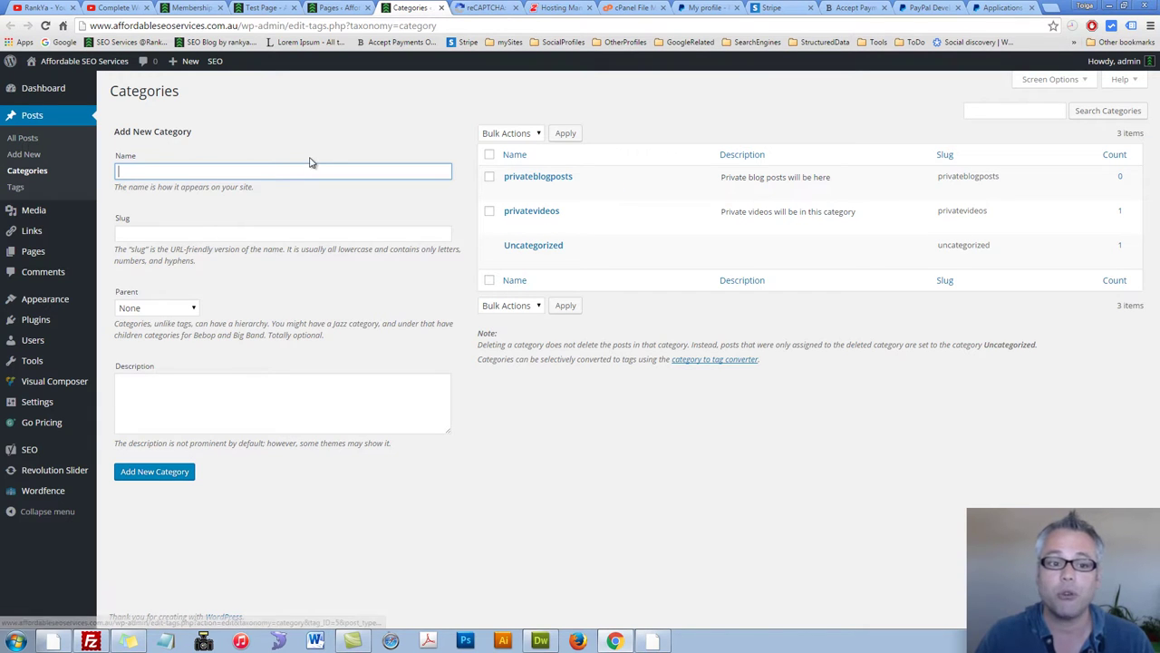
{"action": "left_click", "coordinate": [198, 9]}
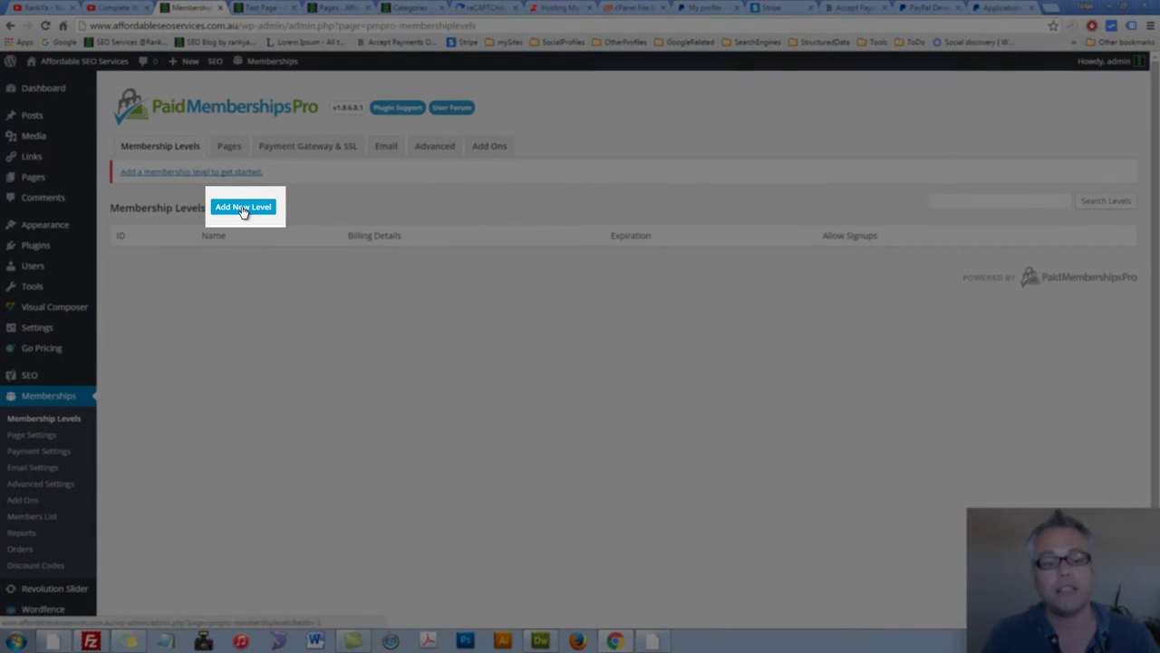
Add a new membership level named "Basic Level for private videos".
{"action": "left_click", "coordinate": [243, 208]}
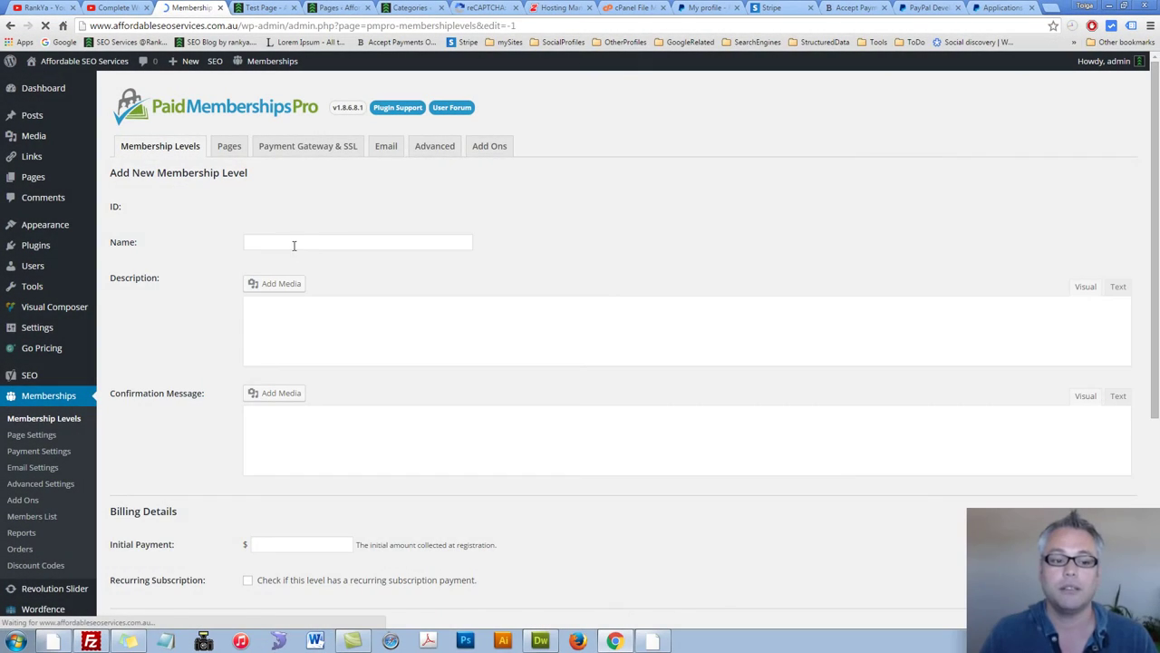
{"action": "left_click", "coordinate": [284, 238]}
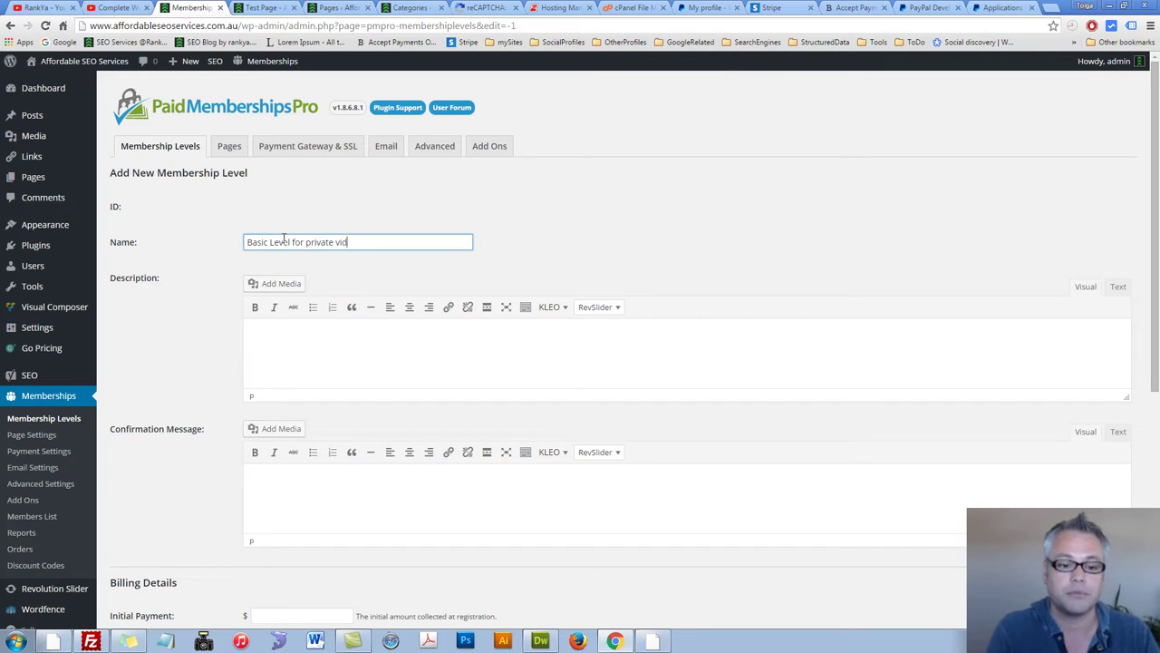
{"action": "type", "text": "eos"}
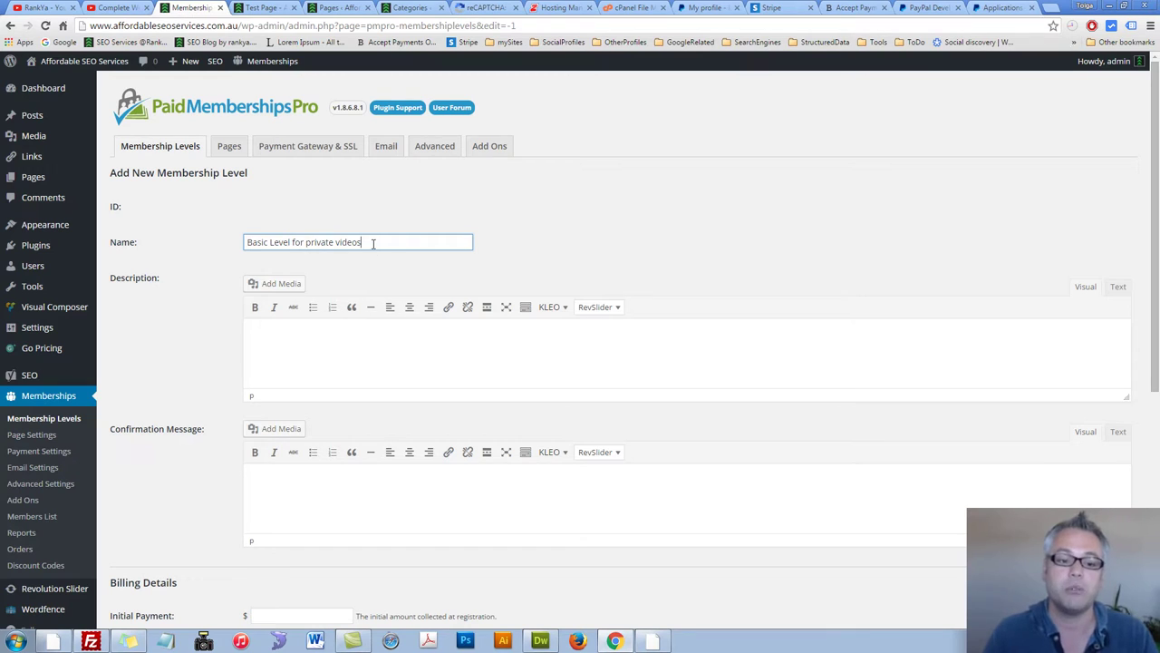
Reuse the level's name in its description, reworded as "Description basic Level for private videos".
{"action": "left_click_drag", "start_coordinate": [373, 243], "coordinate": [194, 241]}
{"action": "key", "text": "ctrl+c"}
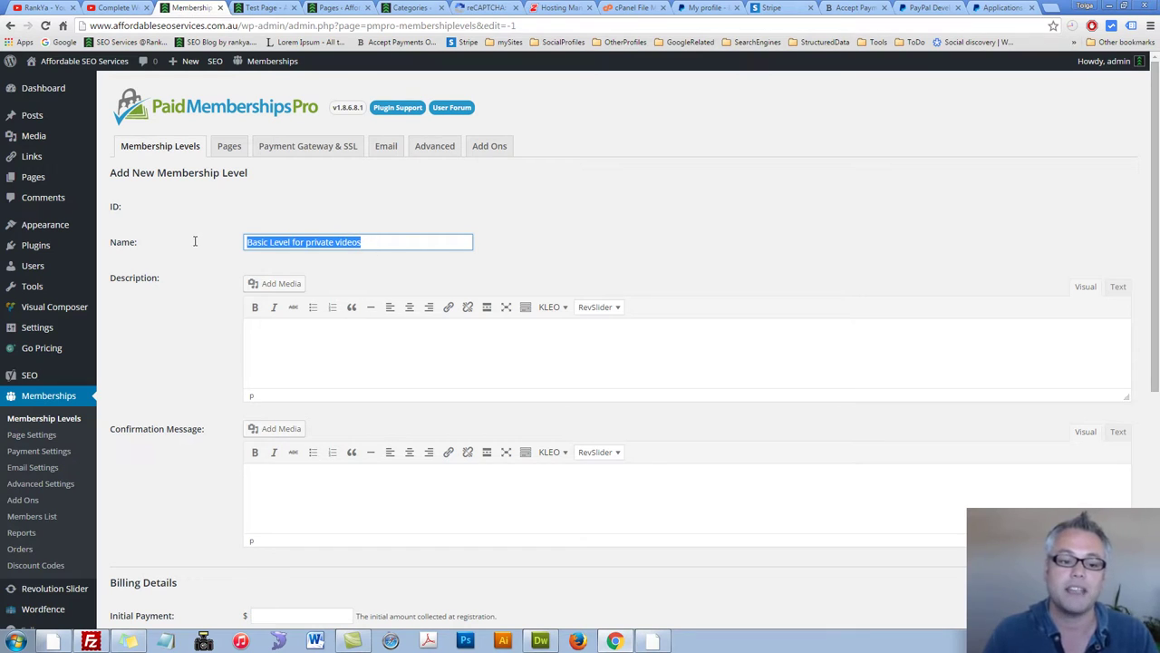
{"action": "left_click", "coordinate": [326, 341]}
{"action": "key", "text": "ctrl+v"}
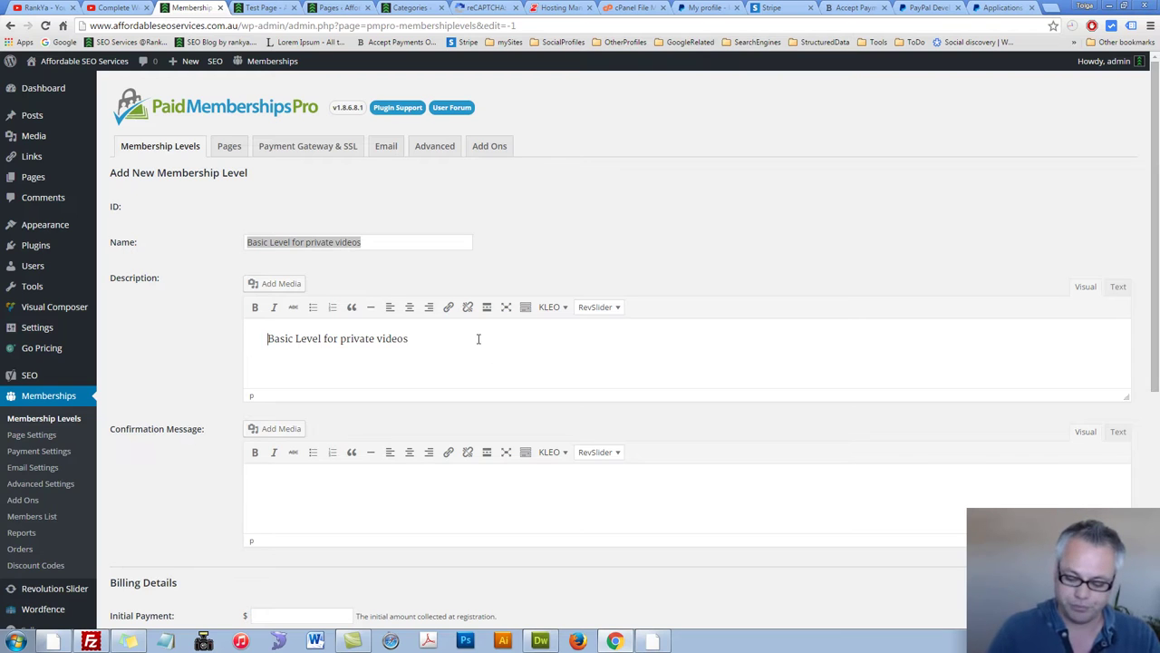
{"action": "type", "text": "Descripti"}
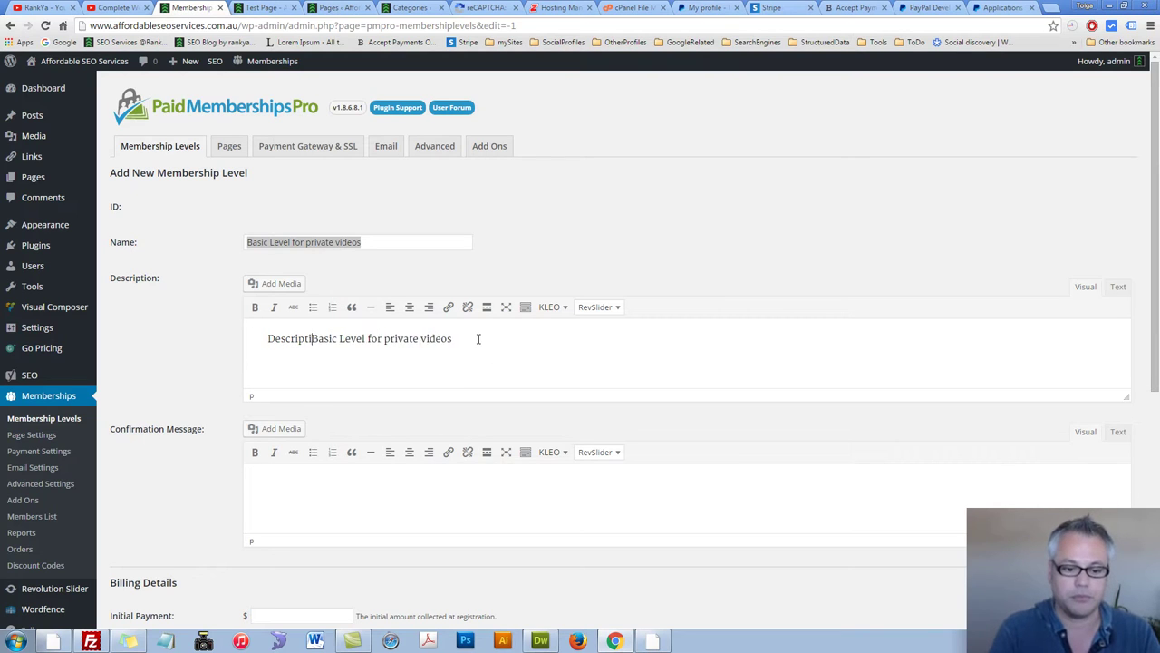
{"action": "type", "text": "on"}
{"action": "key", "text": "Right"}
{"action": "key", "text": "BackSpace"}
{"action": "type", "text": "b"}
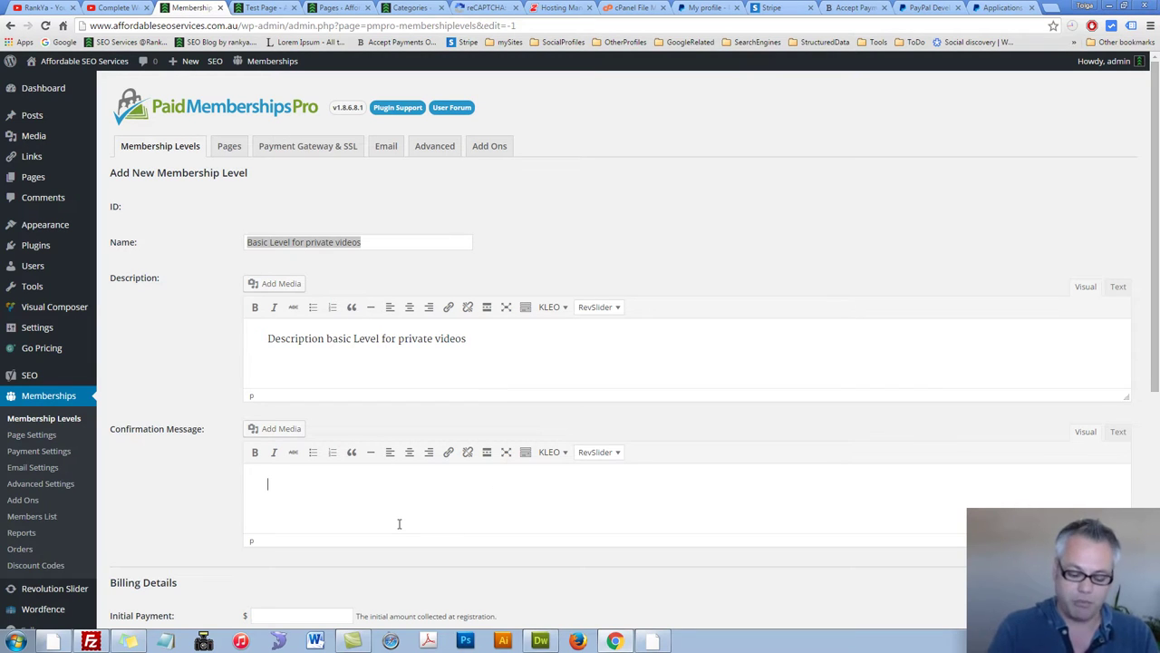
Write the level's confirmation message as "Thank you for becoming our valued member".
{"action": "type", "text": "Thank"}
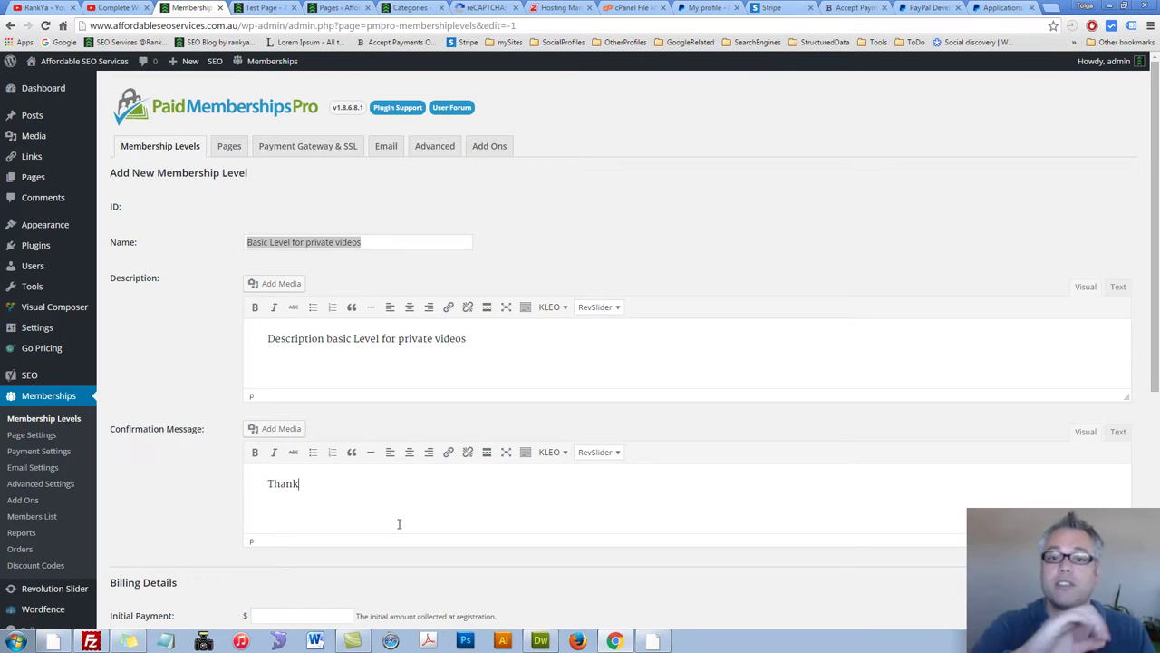
{"action": "type", "text": "you"}
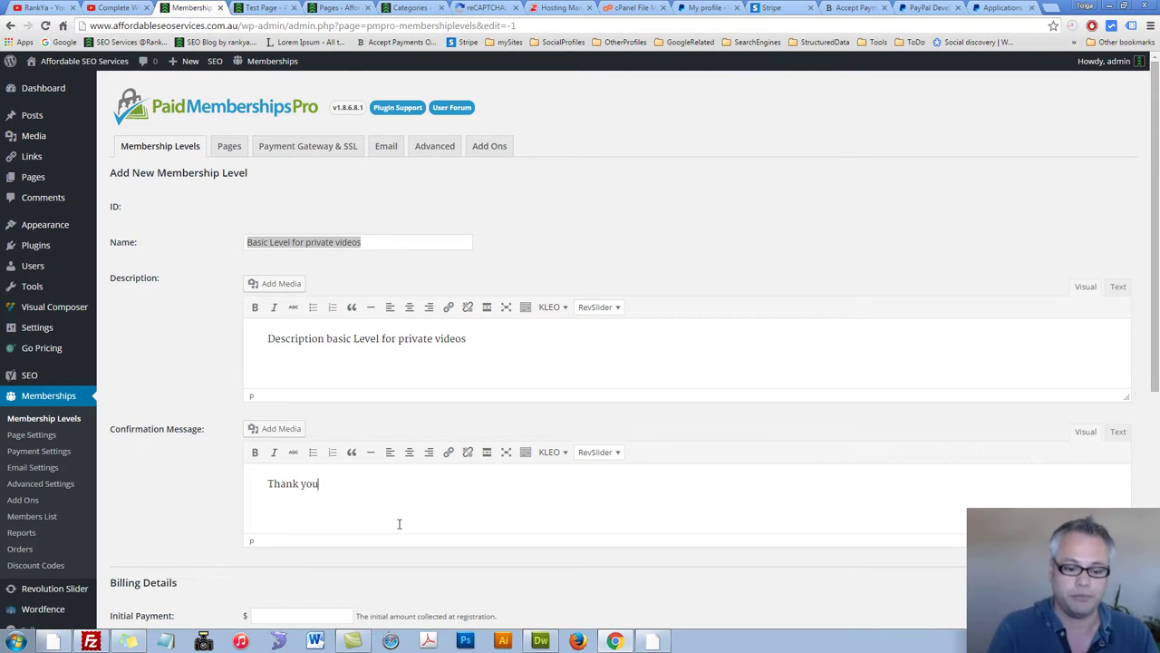
{"action": "type", "text": " for becom"}
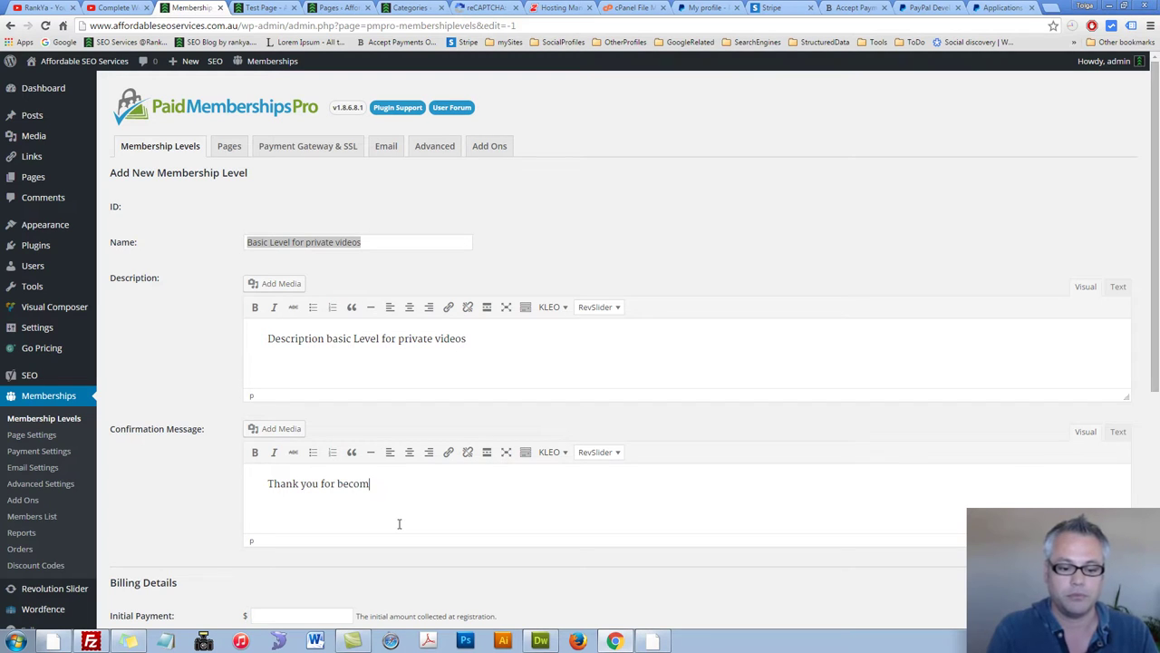
{"action": "type", "text": "ing our valued member"}
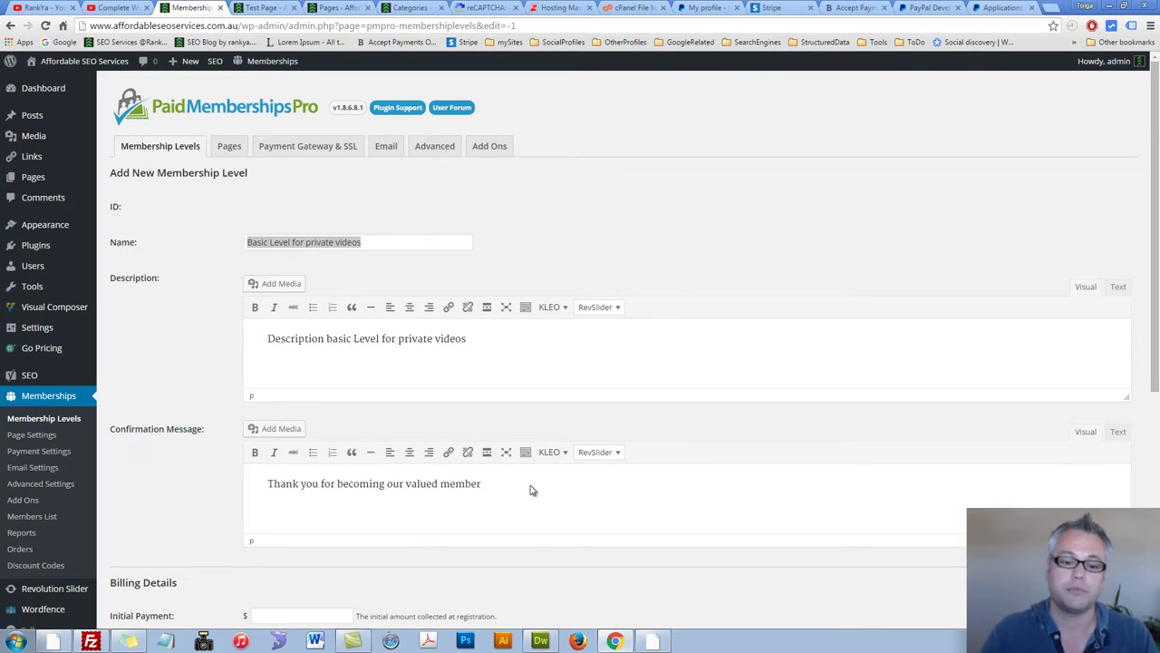
Set the level's initial payment to $7 in the billing details.
{"action": "scroll", "coordinate": [533, 490], "scroll_direction": "down", "scroll_amount": 3}
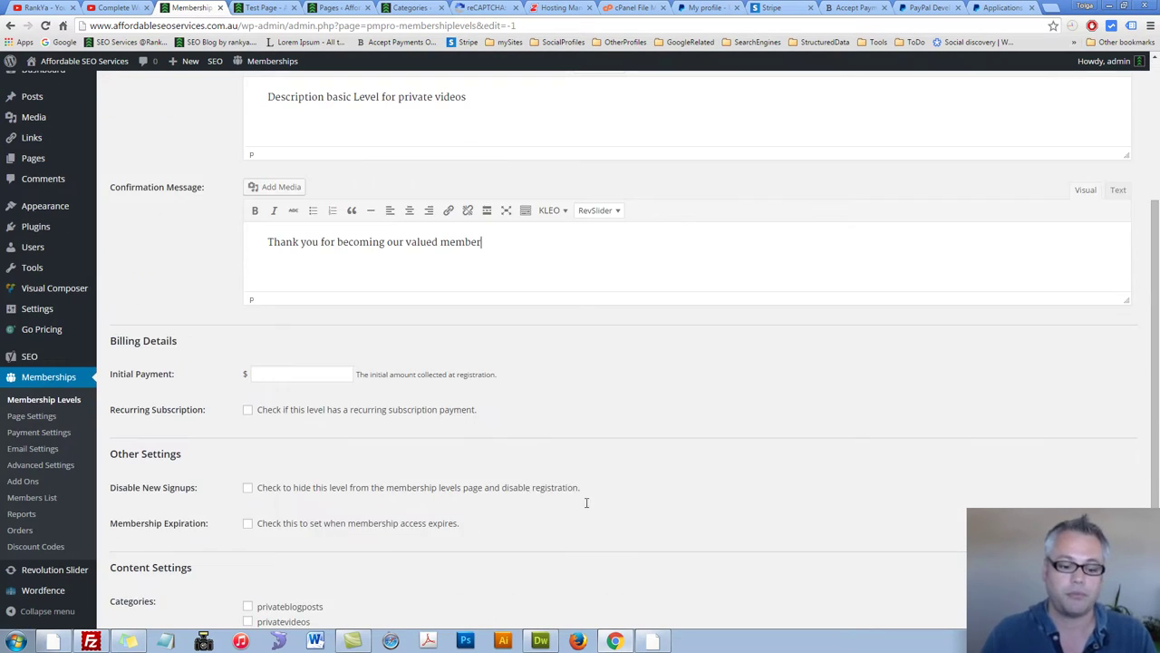
{"action": "left_click", "coordinate": [292, 376]}
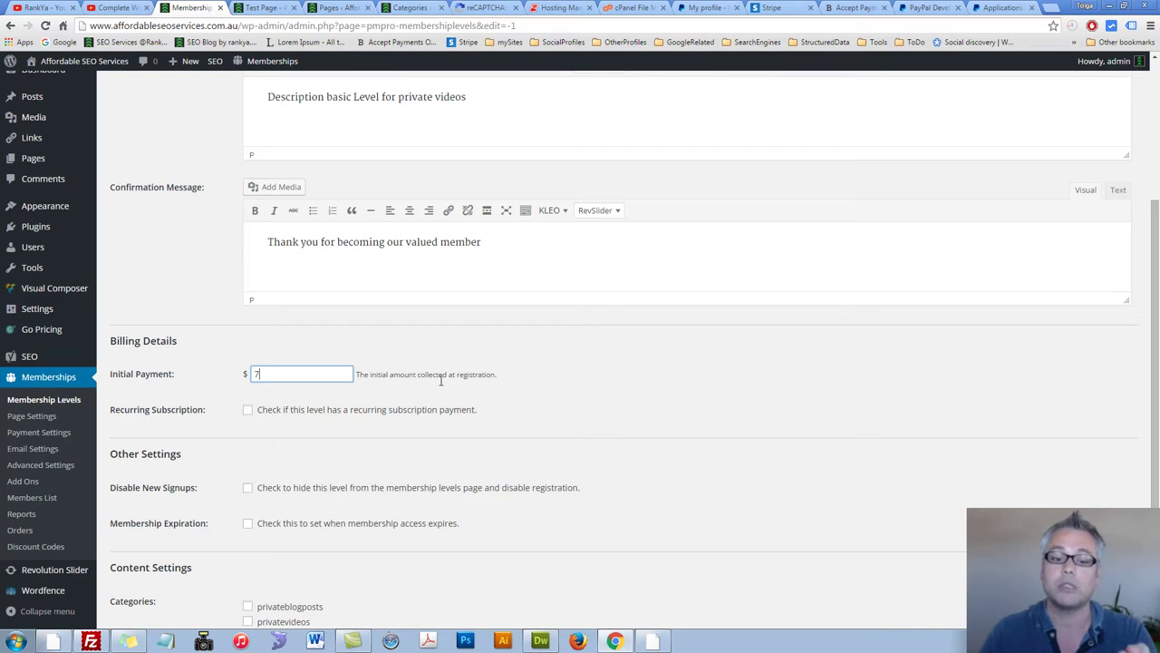
{"action": "left_click_drag", "start_coordinate": [416, 377], "coordinate": [560, 401]}
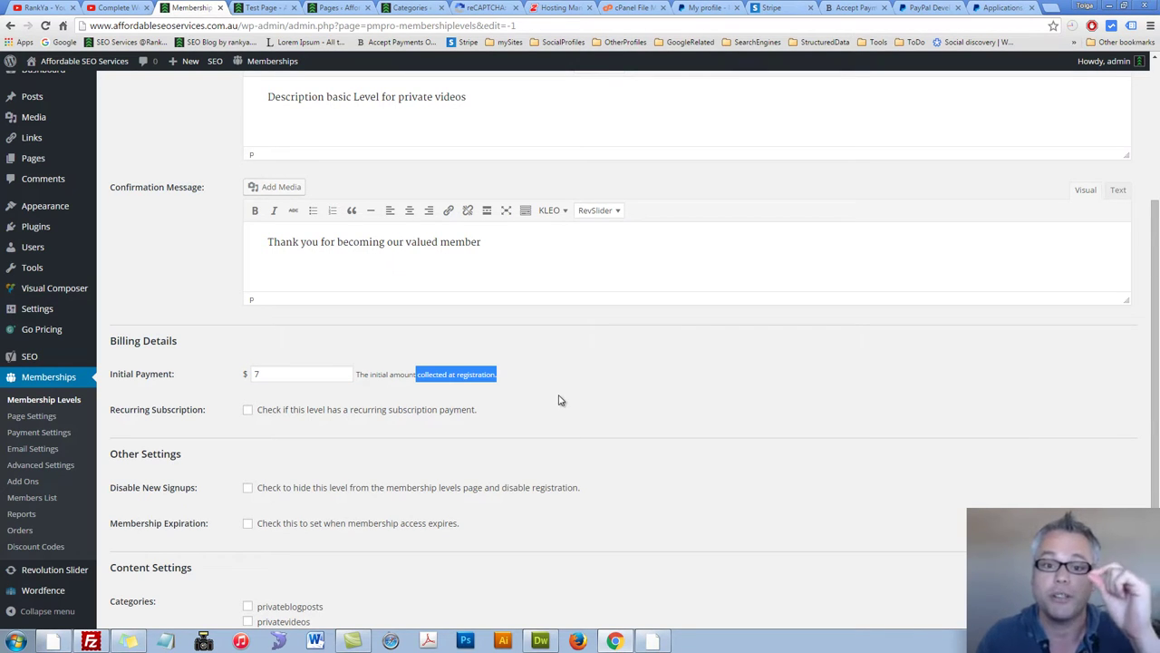
{"action": "left_click", "coordinate": [559, 401]}
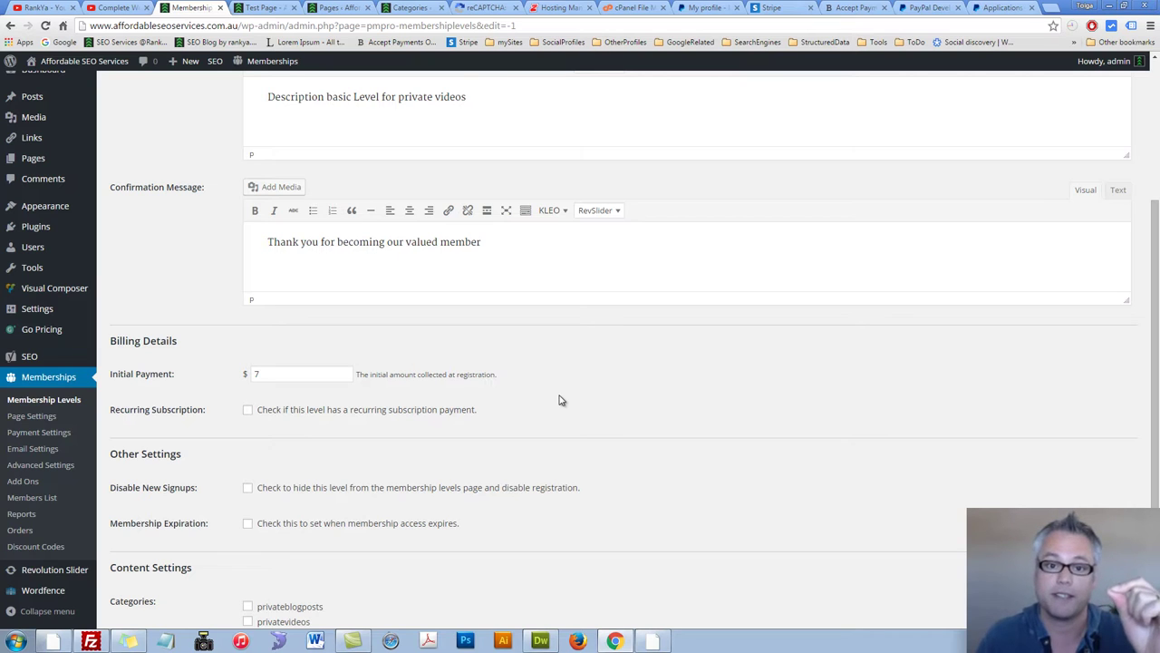
Enable a recurring subscription for the level with a billing amount of $7, keeping the period at 1 month.
{"action": "scroll", "coordinate": [562, 402], "scroll_direction": "down", "scroll_amount": 2}
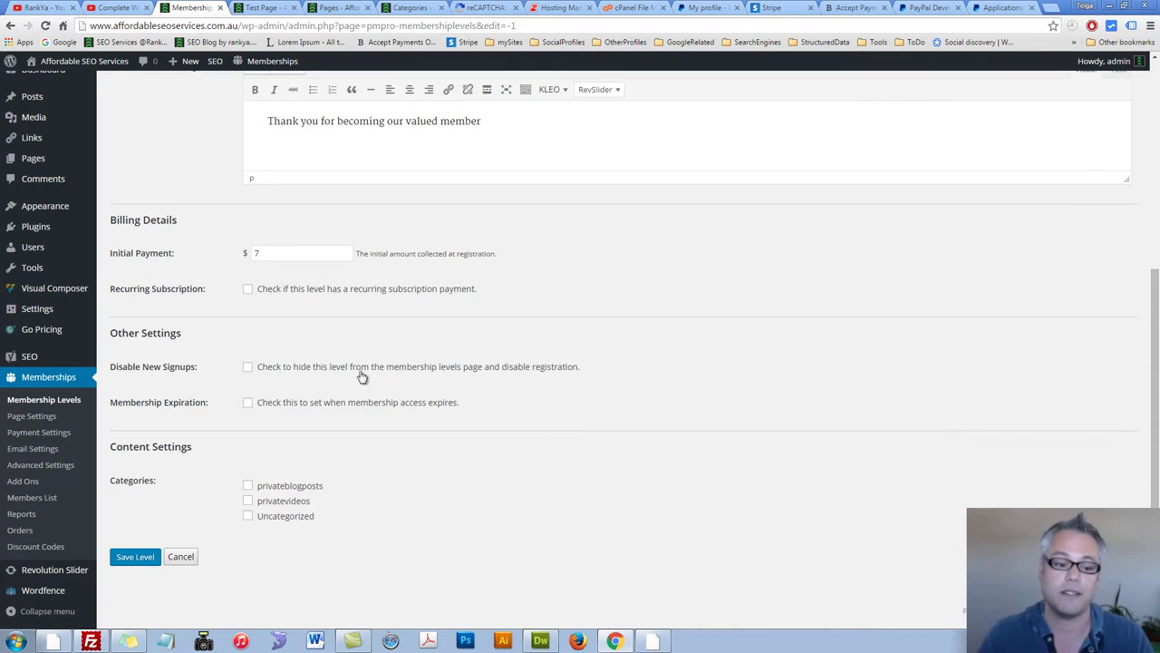
{"action": "left_click", "coordinate": [247, 288]}
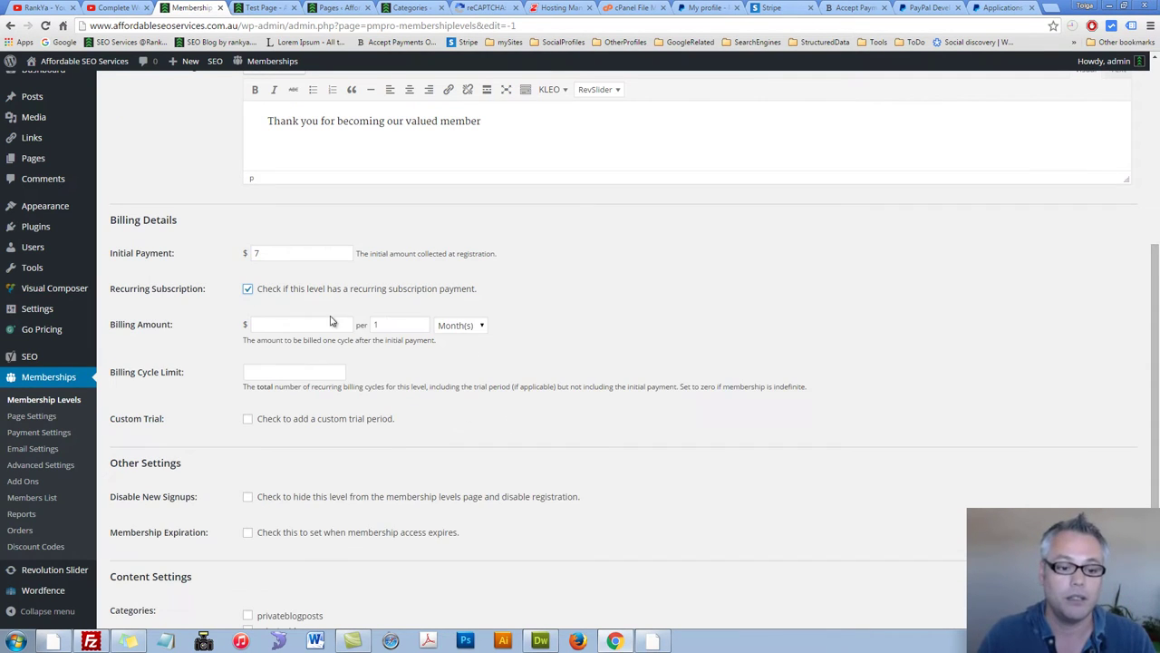
{"action": "left_click", "coordinate": [286, 327]}
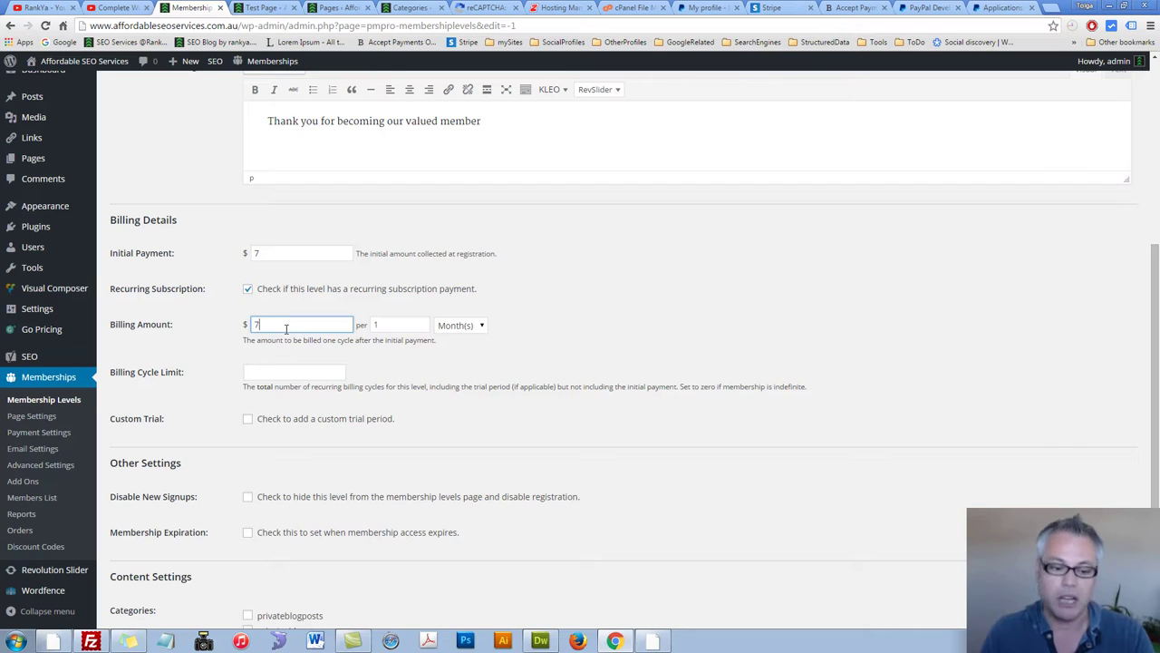
{"action": "double_click", "coordinate": [376, 328]}
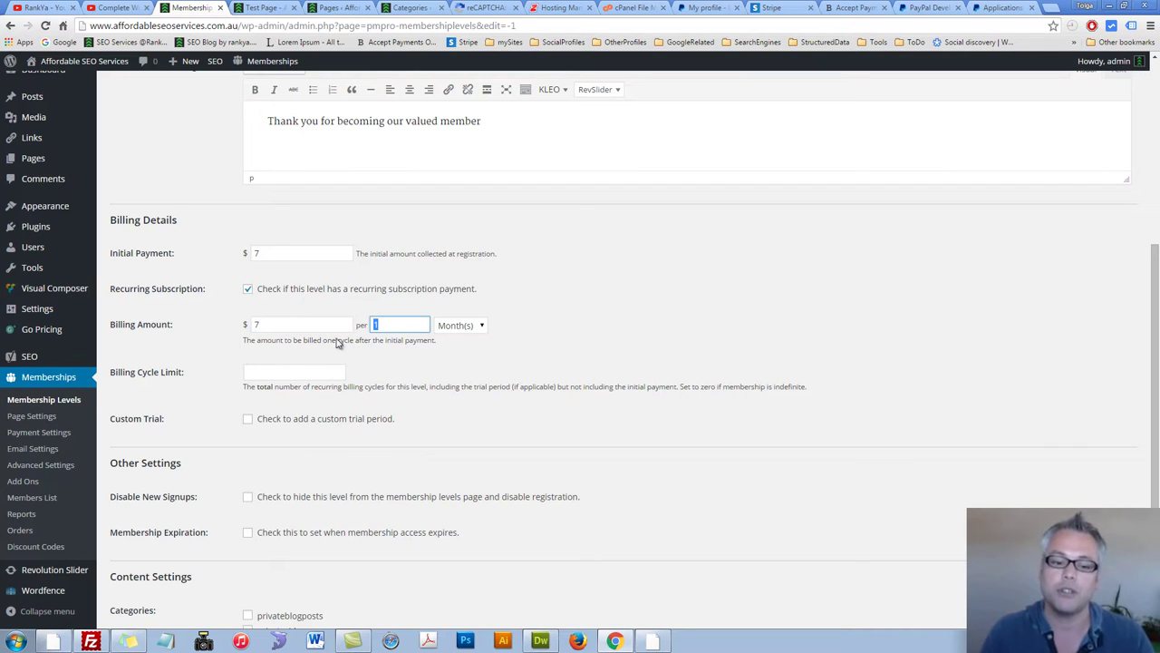
{"action": "left_click", "coordinate": [461, 329]}
{"action": "left_click", "coordinate": [582, 329]}
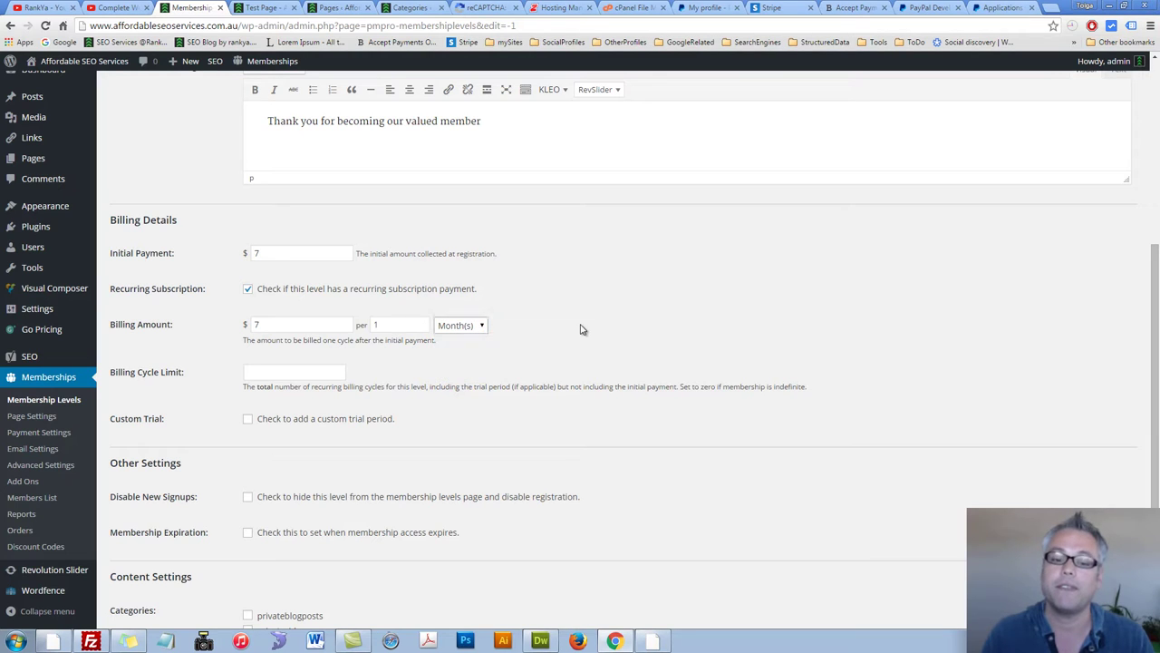
Try Year(s), Day(s) and Week(s) in turn as the unit of the recurring billing period.
{"action": "left_click", "coordinate": [482, 326]}
{"action": "left_click", "coordinate": [458, 377]}
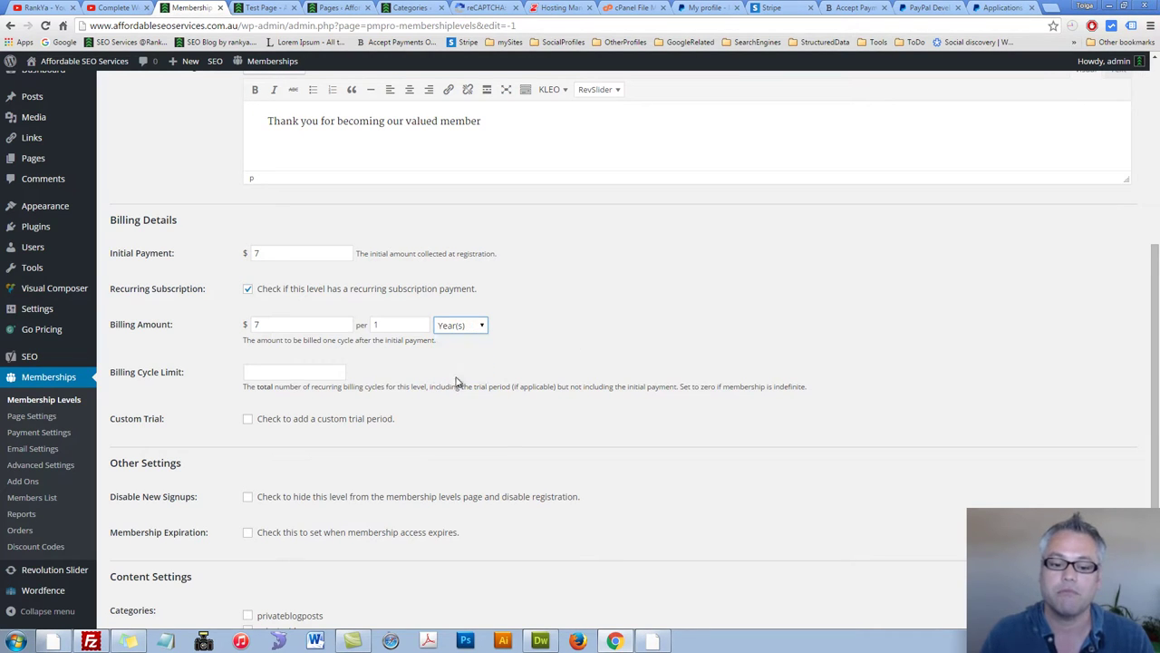
{"action": "left_click", "coordinate": [484, 327]}
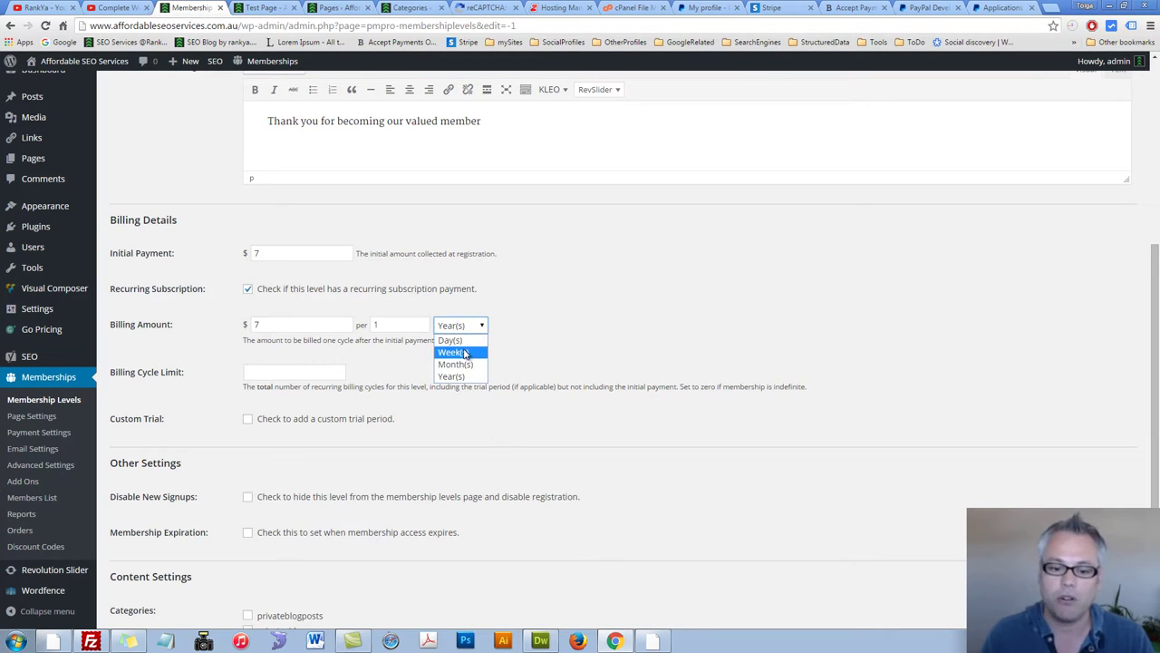
{"action": "left_click", "coordinate": [466, 340]}
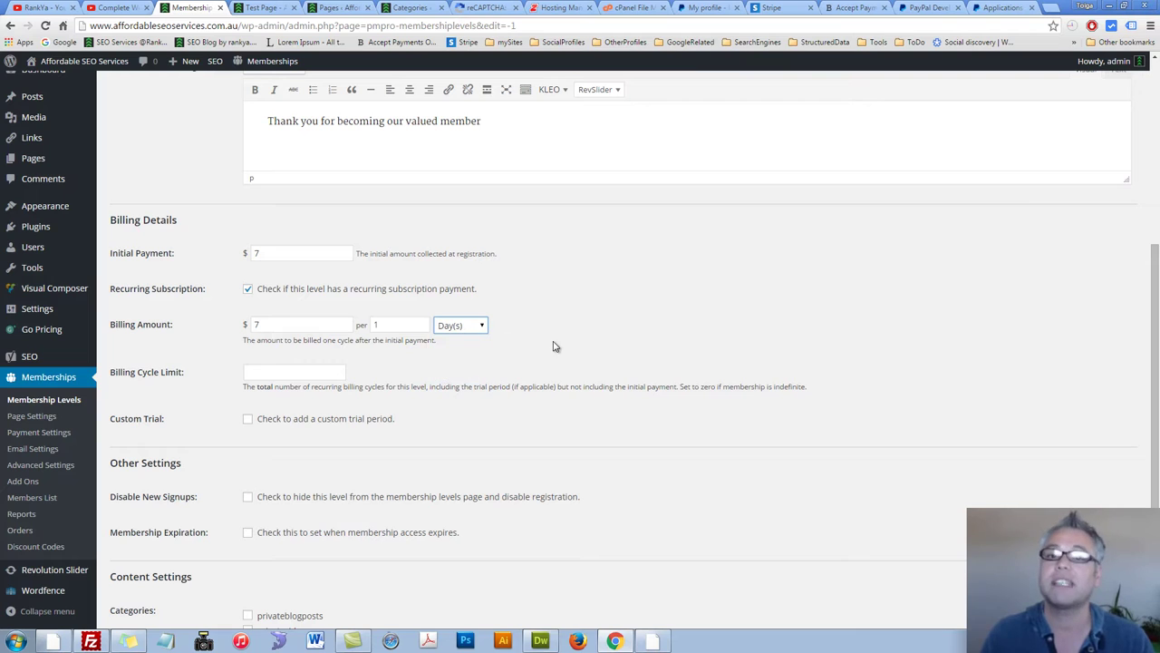
{"action": "left_click", "coordinate": [482, 326]}
{"action": "left_click", "coordinate": [461, 348]}
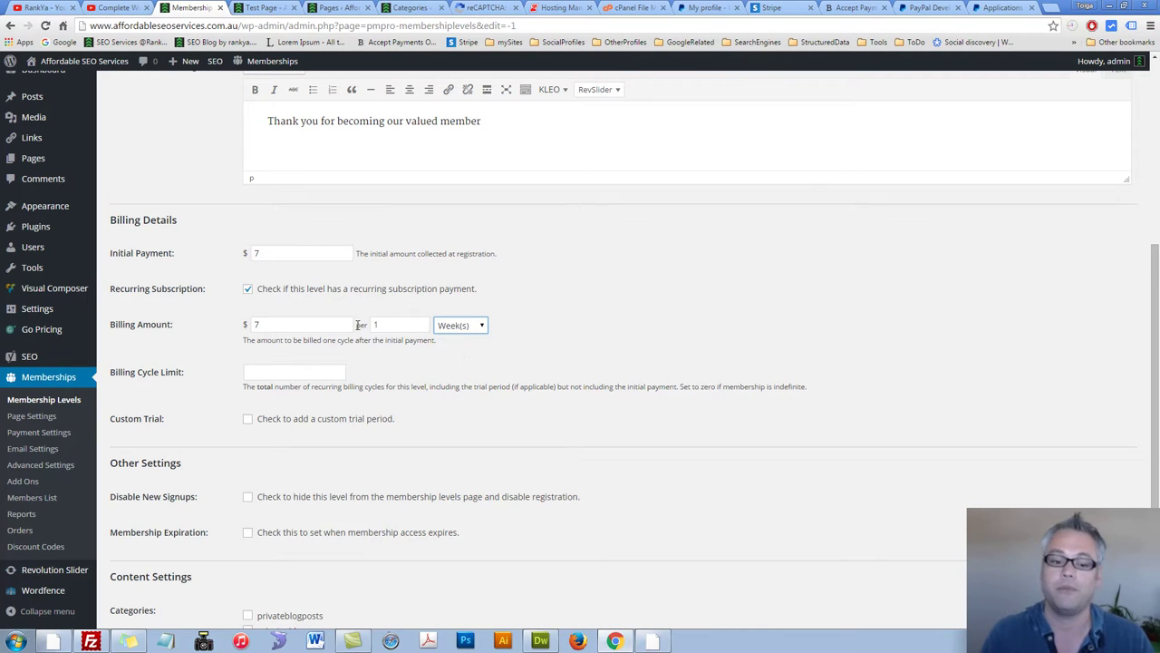
Set the recurring billing period to 3 Month(s).
{"action": "double_click", "coordinate": [382, 324]}
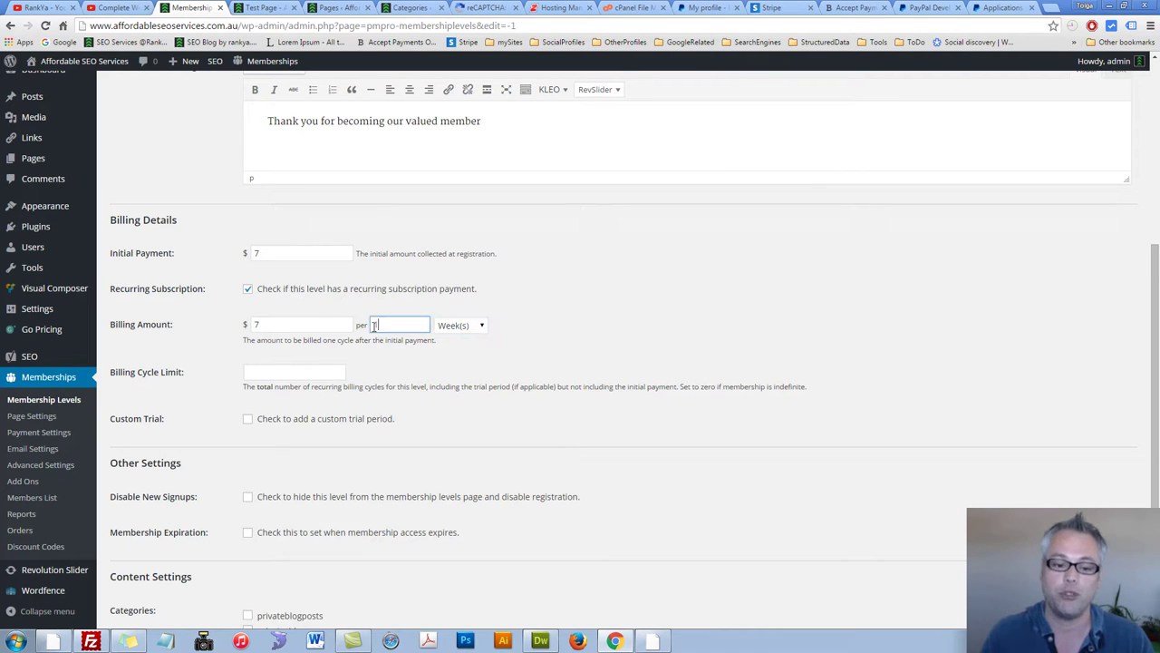
{"action": "left_click", "coordinate": [481, 327]}
{"action": "left_click", "coordinate": [465, 362]}
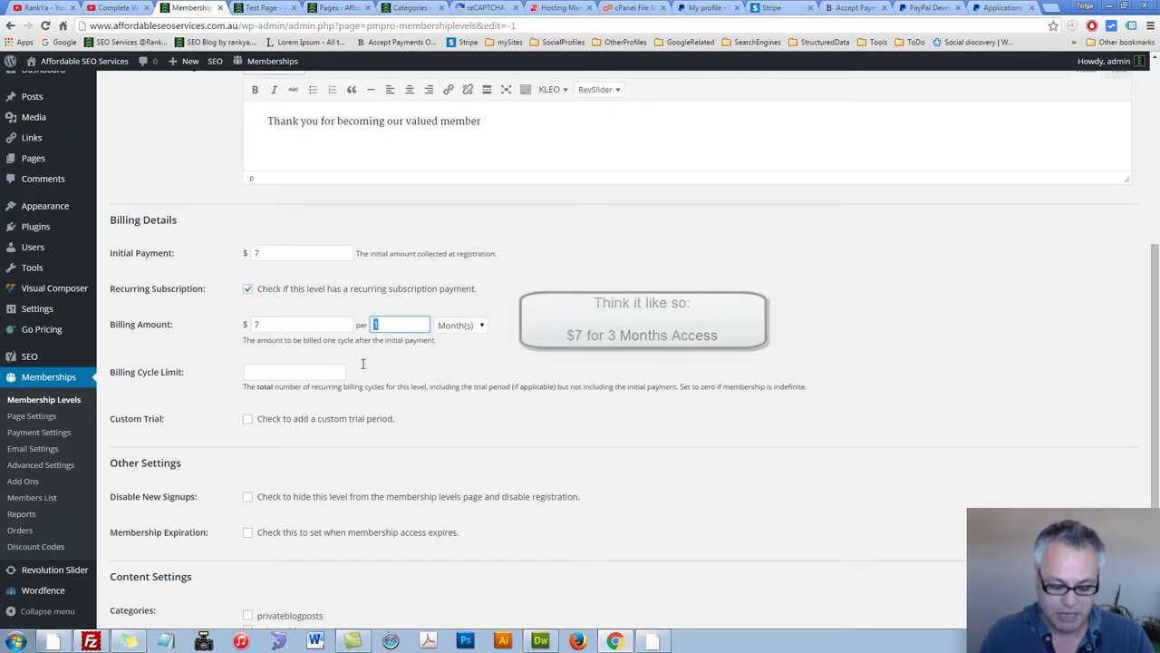
{"action": "type", "text": "3"}
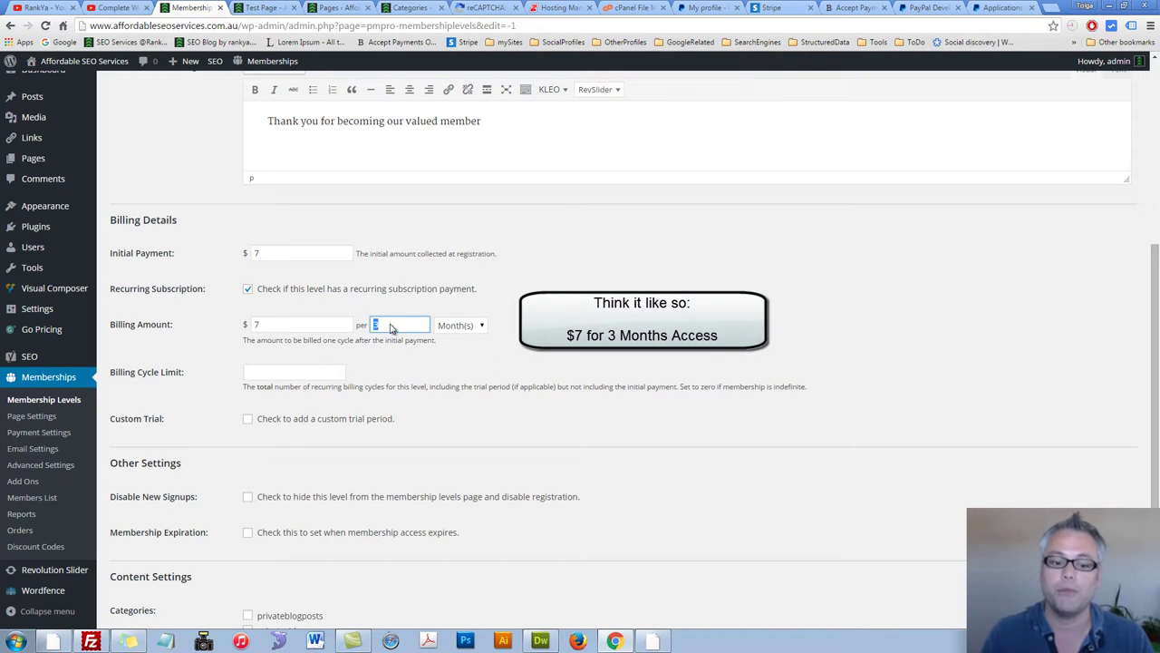
Set the recurring billing period to 1 Month(s).
{"action": "left_click", "coordinate": [478, 327]}
{"action": "double_click", "coordinate": [291, 326]}
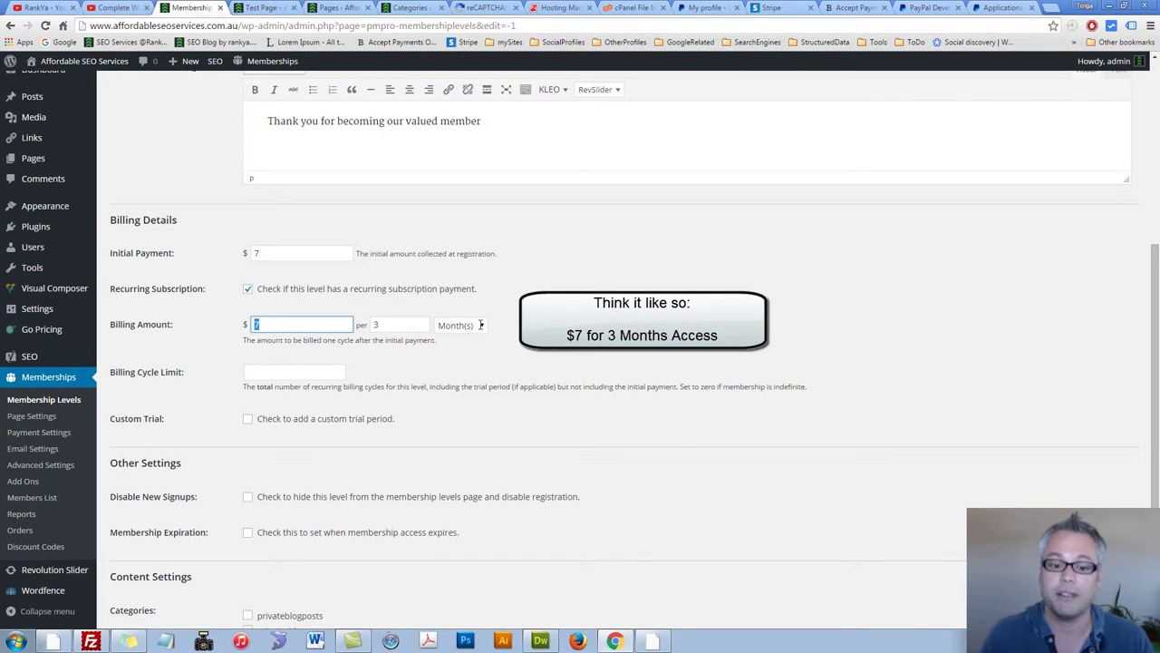
{"action": "double_click", "coordinate": [377, 325]}
{"action": "type", "text": "1"}
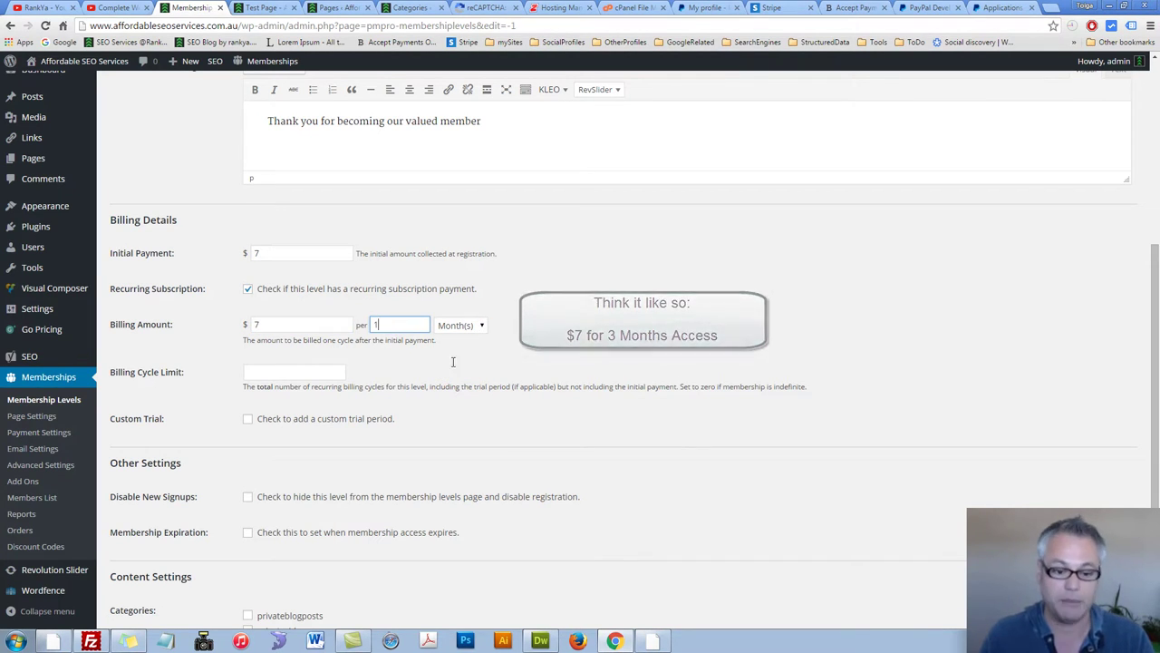
Try a billing cycle limit of 6, check the field's explanation, and clear the limit again.
{"action": "left_click", "coordinate": [277, 375]}
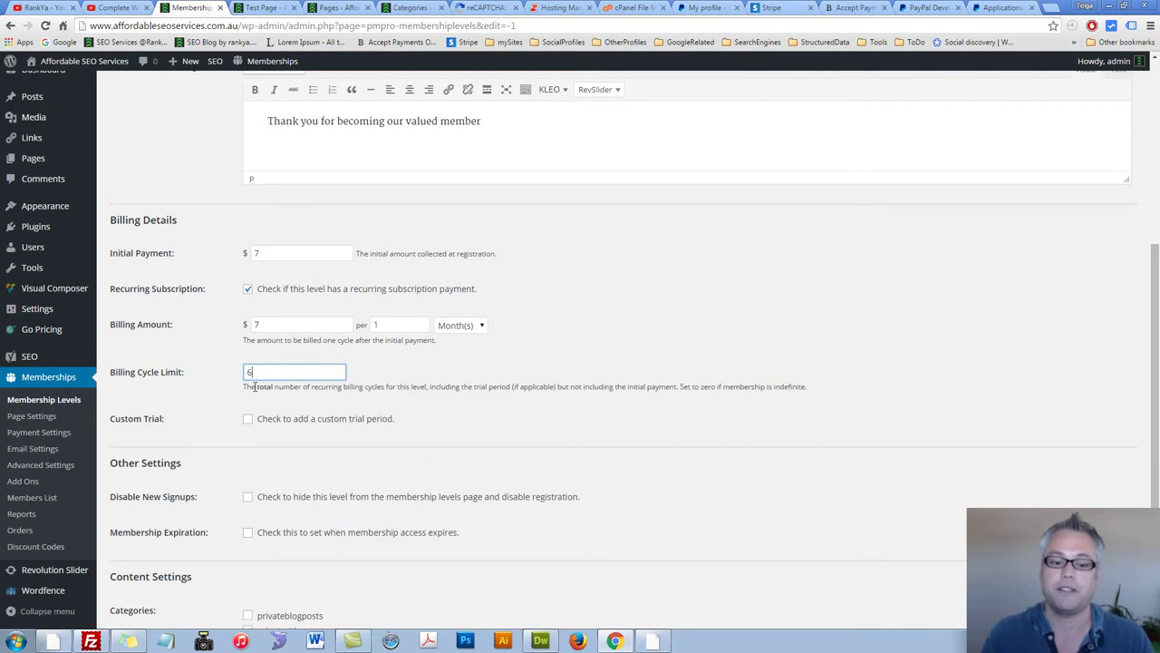
{"action": "left_click_drag", "start_coordinate": [243, 387], "coordinate": [810, 392]}
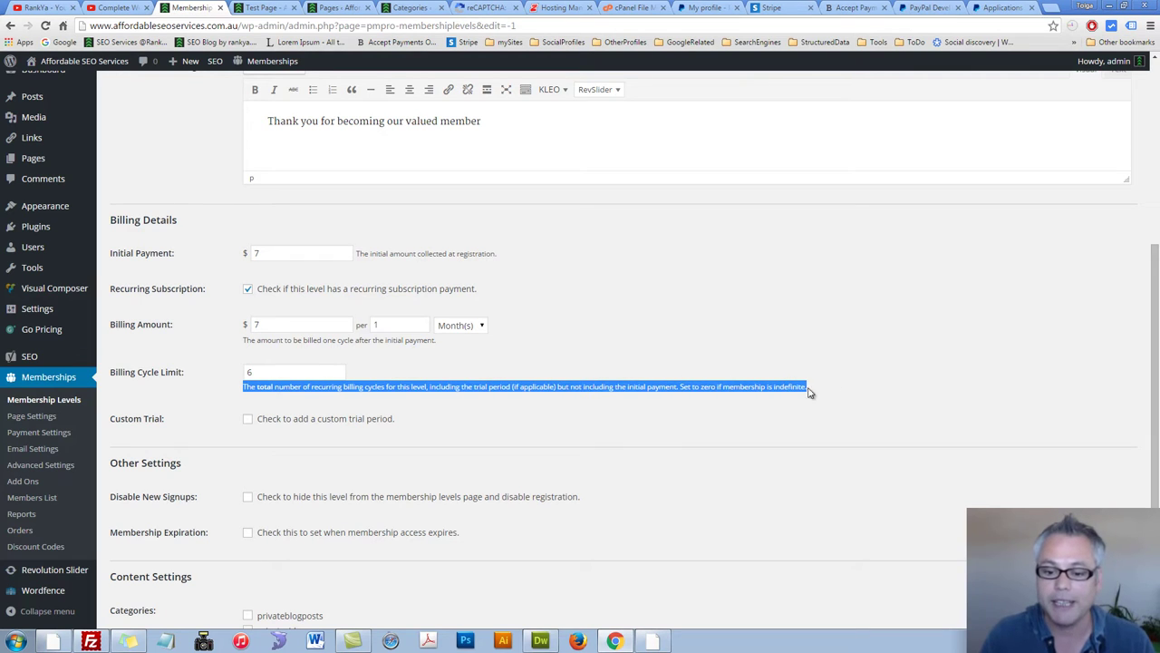
{"action": "left_click", "coordinate": [255, 376]}
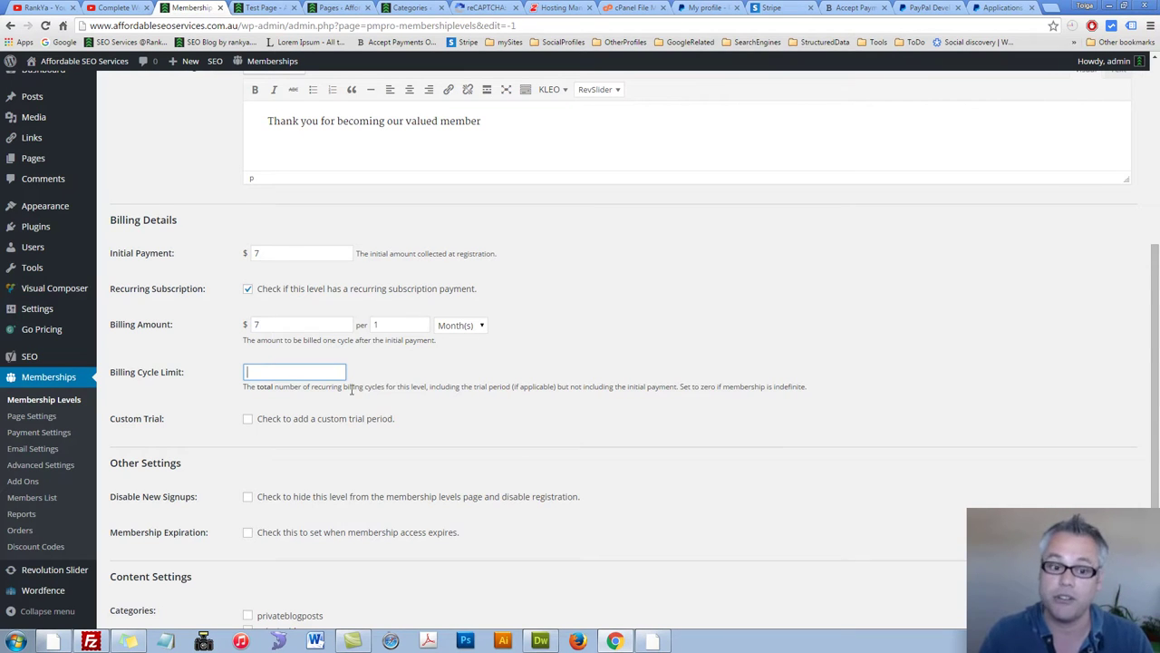
Try a custom trial billed at $3.50 for the first 1 and the first 3 subscription payments.
{"action": "scroll", "coordinate": [408, 392], "scroll_direction": "down", "scroll_amount": 1}
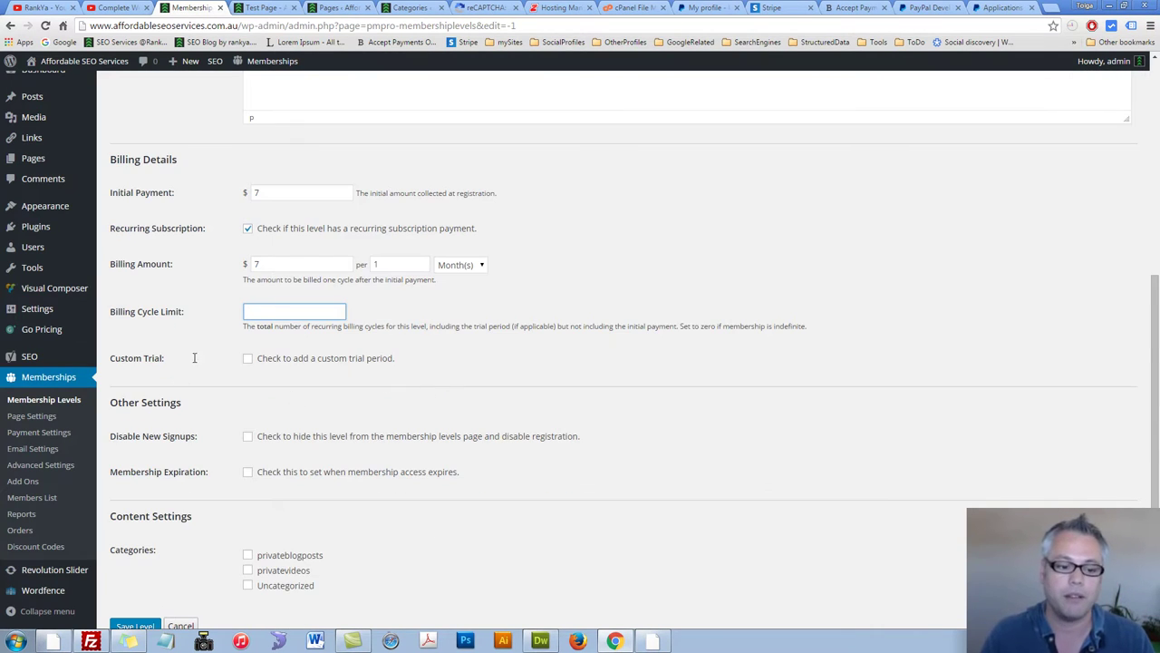
{"action": "left_click", "coordinate": [247, 358]}
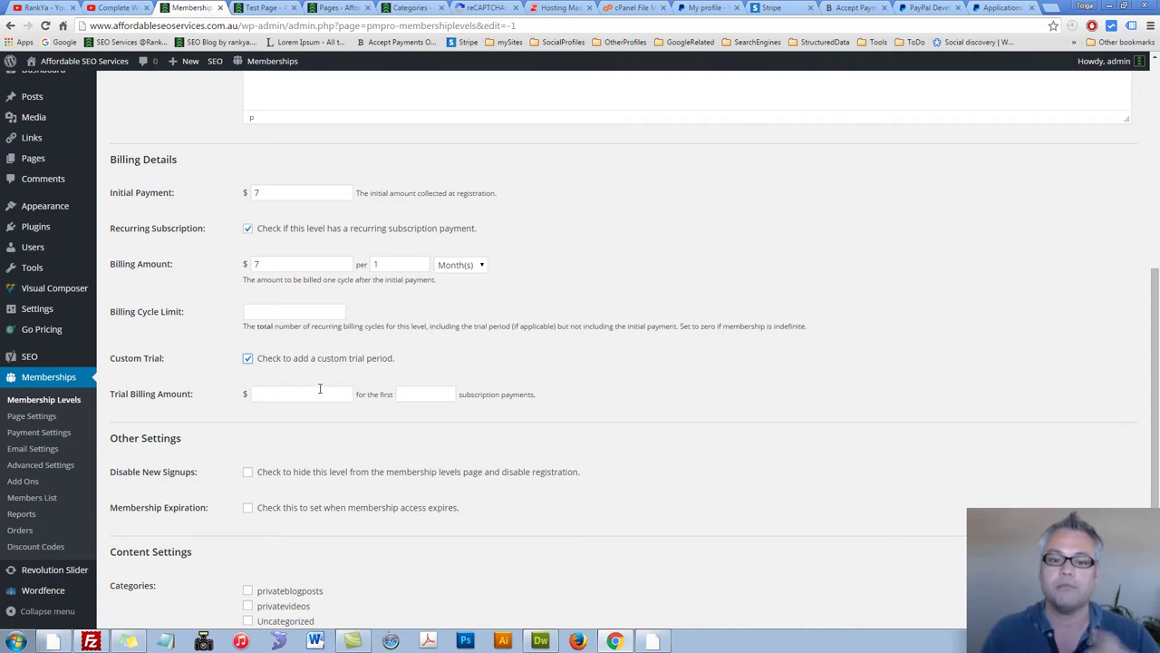
{"action": "left_click", "coordinate": [320, 388]}
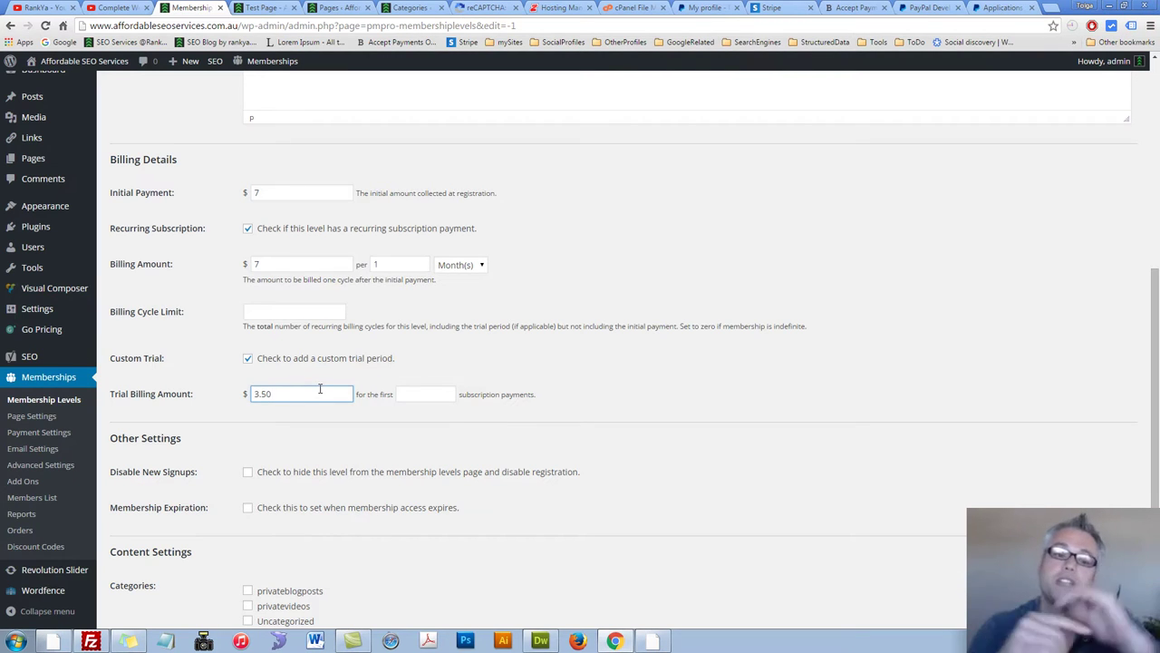
{"action": "left_click", "coordinate": [432, 394]}
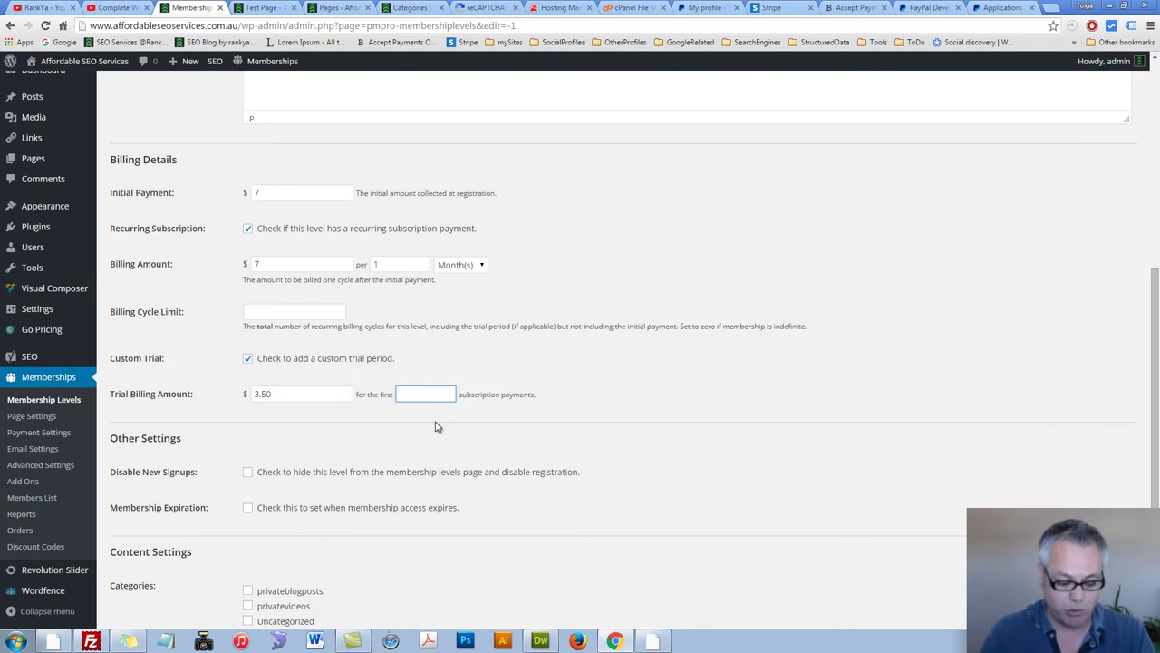
{"action": "type", "text": "1"}
{"action": "left_click_drag", "start_coordinate": [427, 404], "coordinate": [392, 399]}
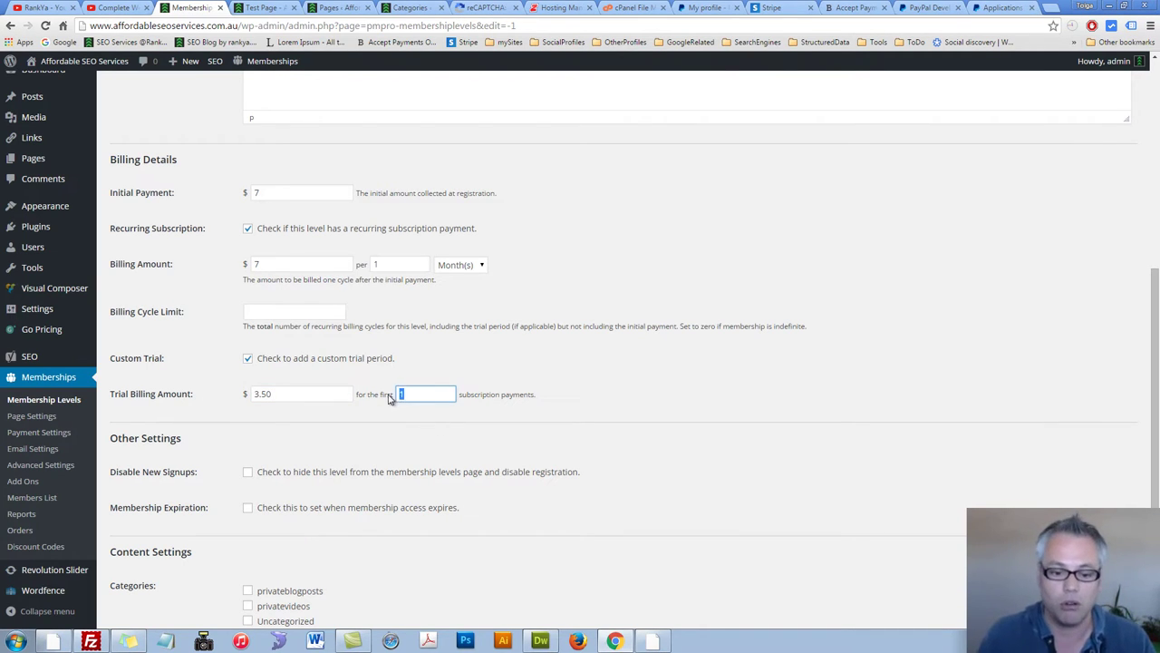
{"action": "type", "text": "3"}
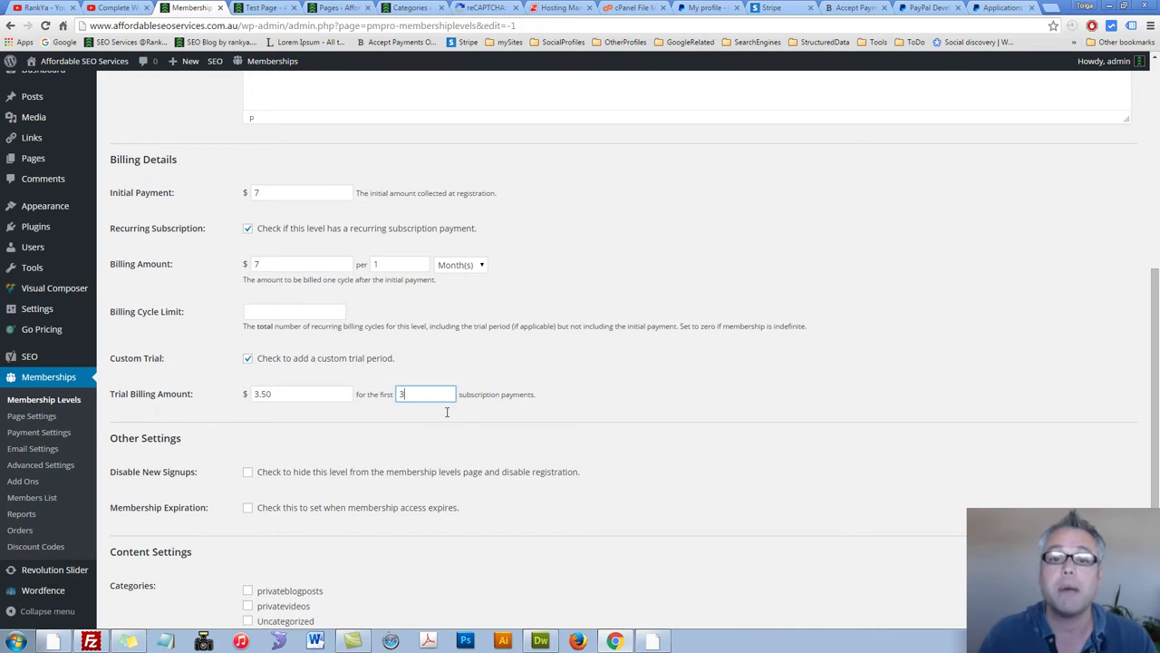
Clear the trial's payment count and billing amount, and turn the custom trial off.
{"action": "key", "text": "BackSpace"}
{"action": "left_click_drag", "start_coordinate": [352, 399], "coordinate": [150, 409]}
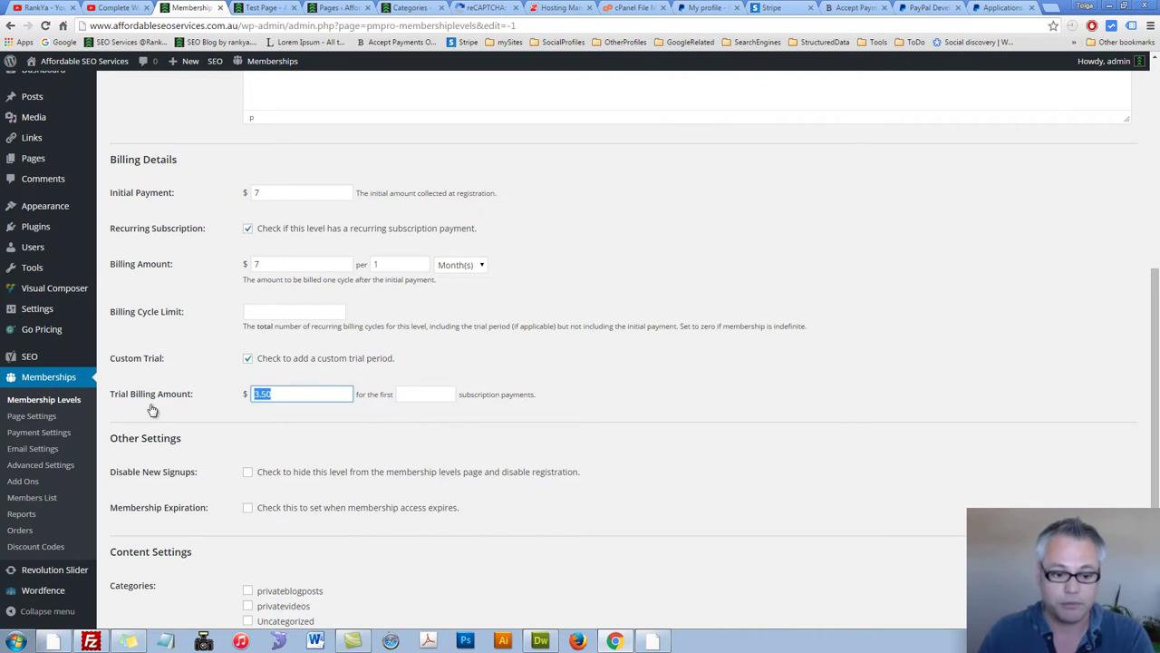
{"action": "key", "text": "BackSpace"}
{"action": "left_click", "coordinate": [248, 358]}
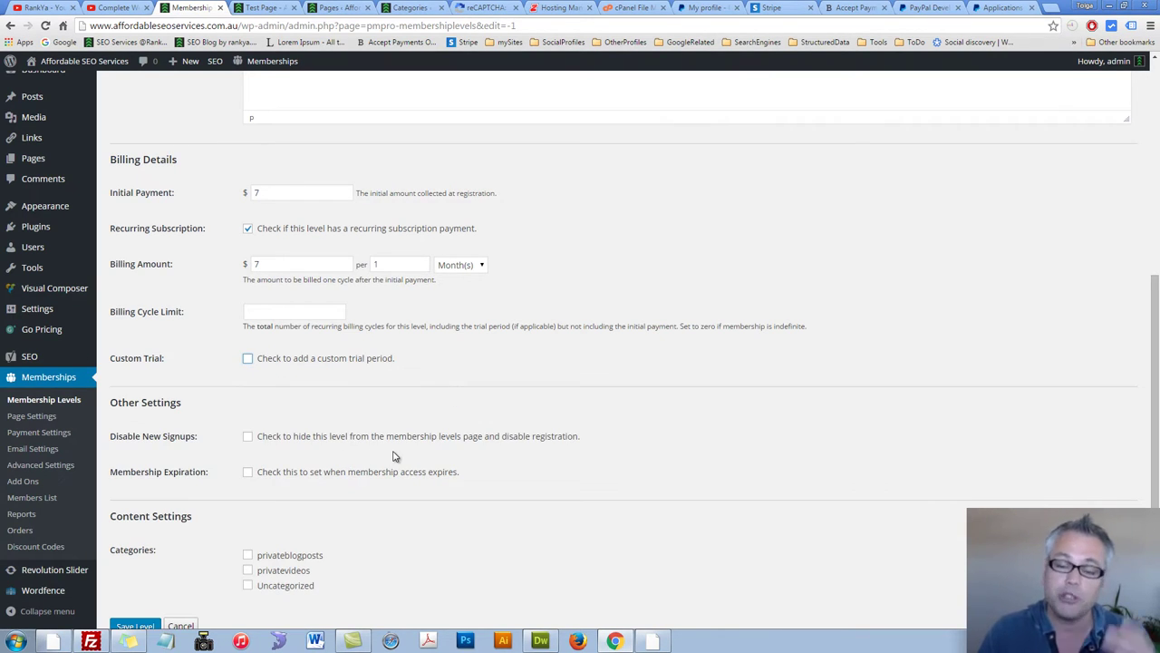
Try disabling new signups for the level, review its name, and allow signups again.
{"action": "scroll", "coordinate": [393, 456], "scroll_direction": "down", "scroll_amount": 2}
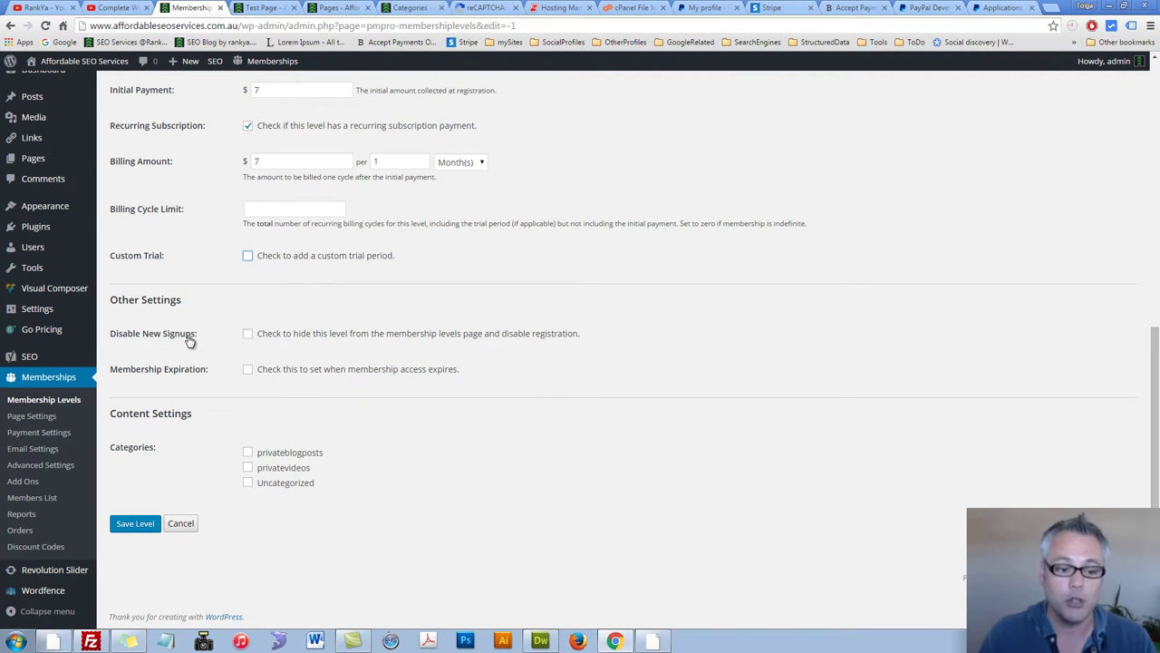
{"action": "left_click", "coordinate": [248, 334]}
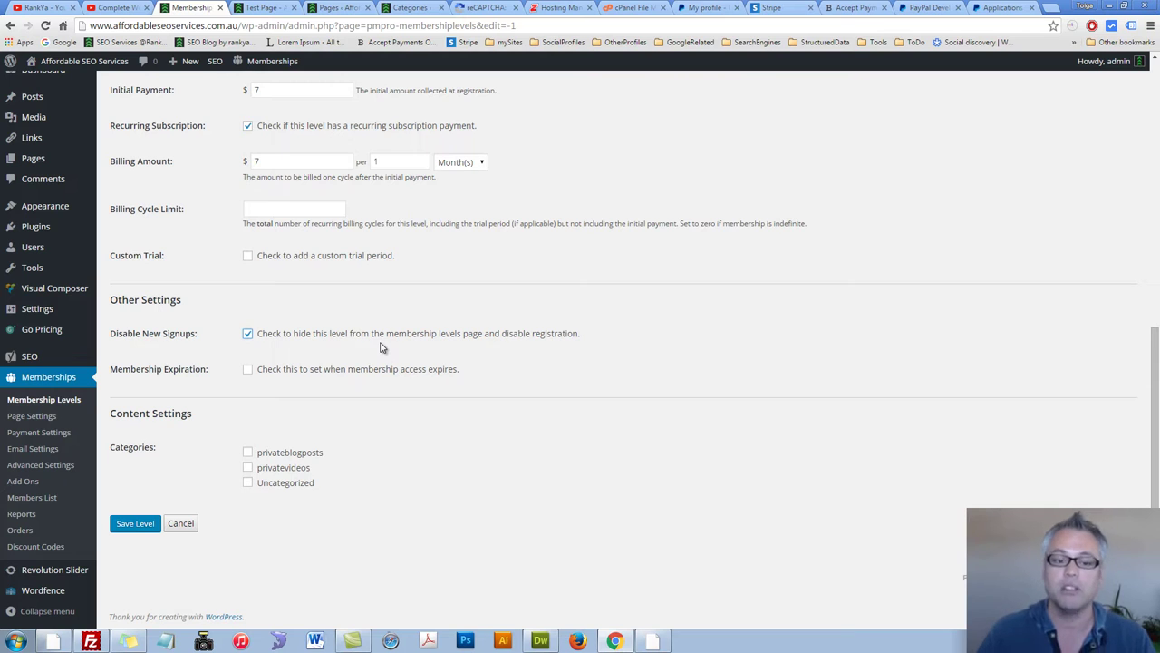
{"action": "scroll", "coordinate": [382, 347], "scroll_direction": "up", "scroll_amount": 5}
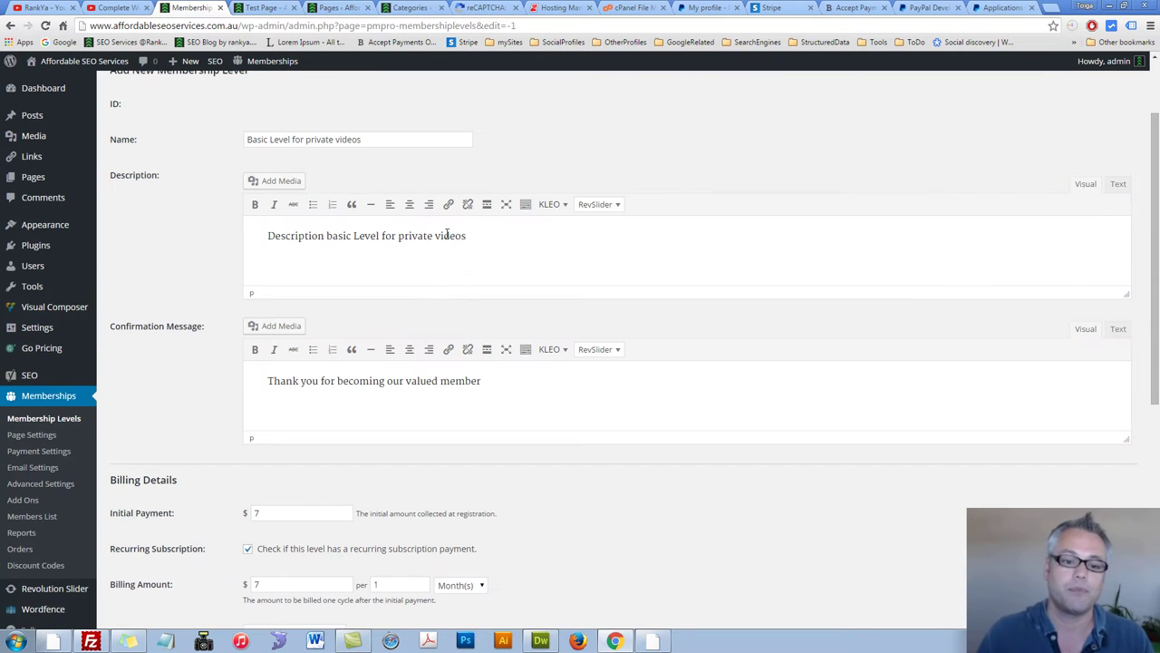
{"action": "left_click_drag", "start_coordinate": [378, 141], "coordinate": [242, 142]}
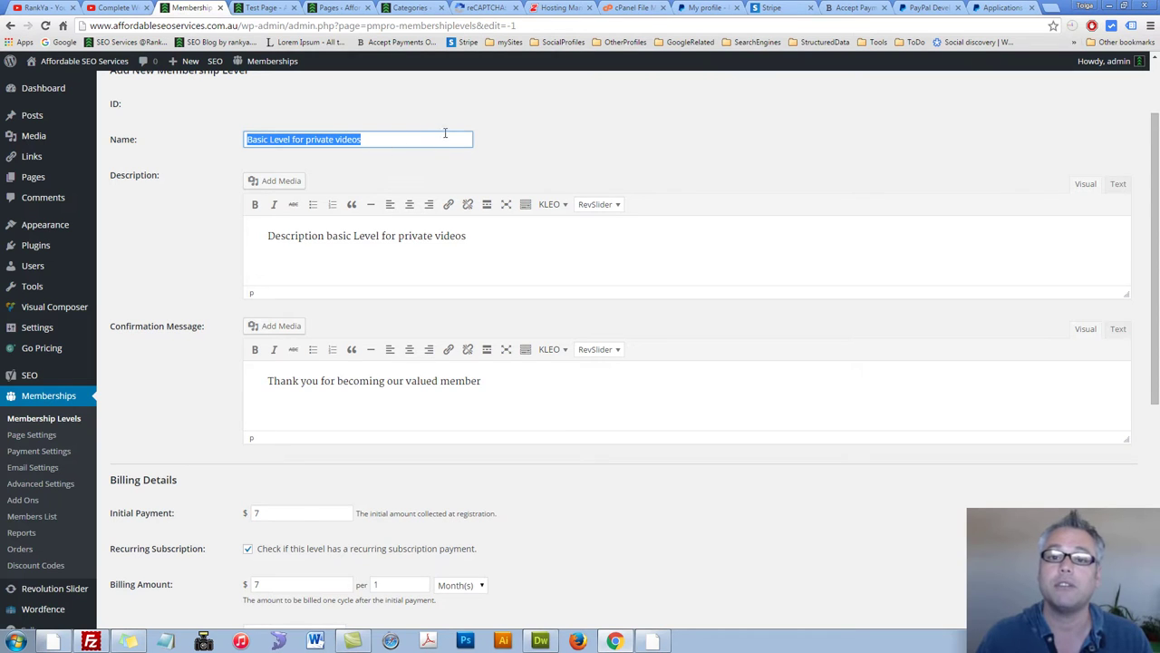
{"action": "scroll", "coordinate": [531, 407], "scroll_direction": "down", "scroll_amount": 4}
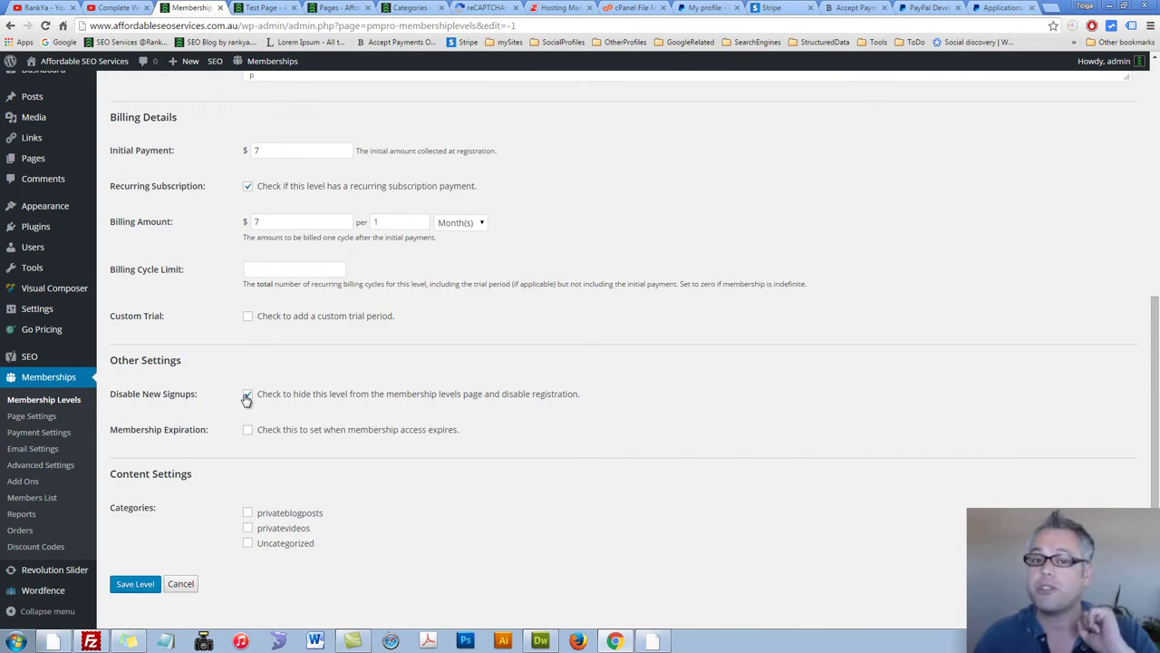
{"action": "left_click", "coordinate": [247, 396]}
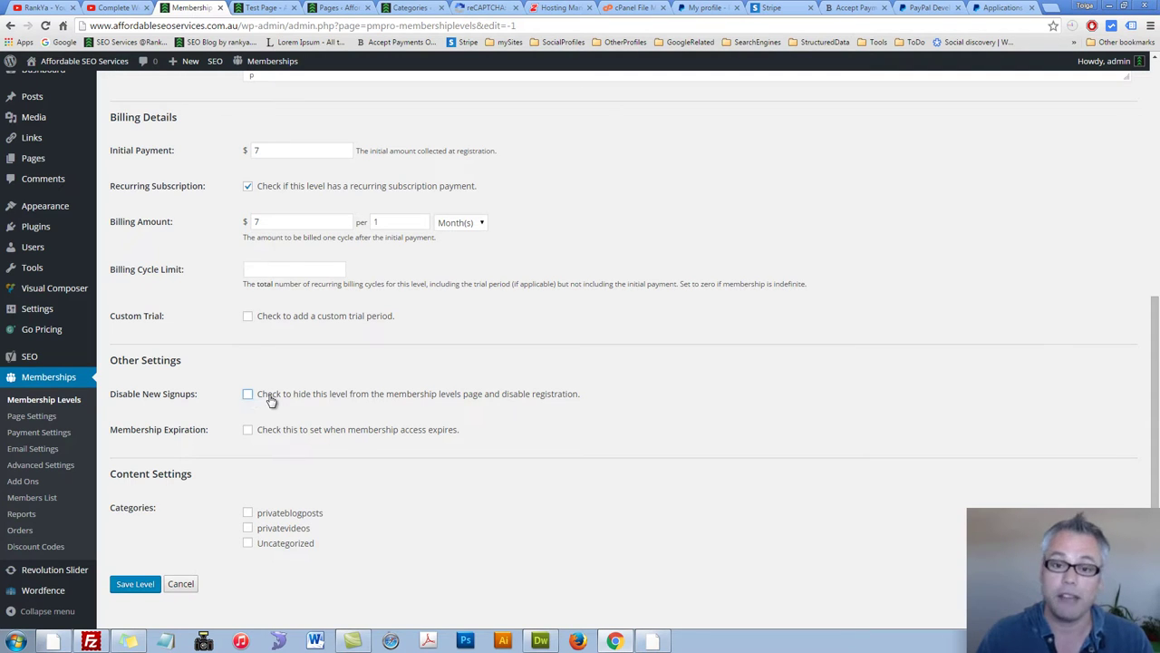
Try a membership expiration of 6 Month(s) and turn the expiration off again.
{"action": "left_click", "coordinate": [249, 429]}
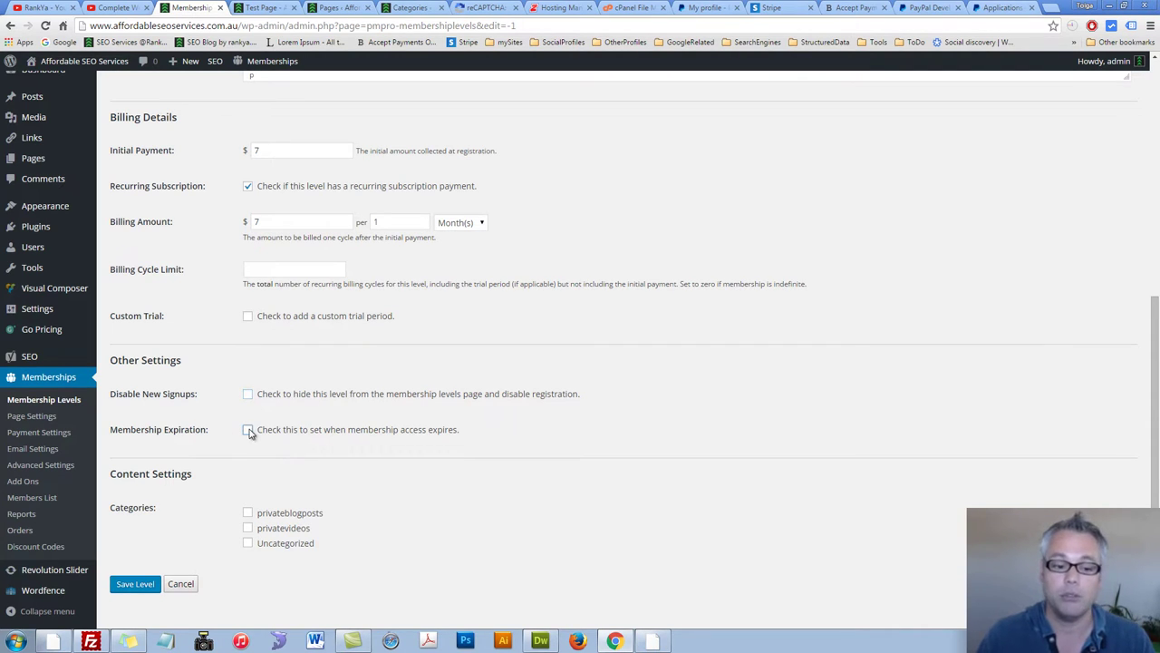
{"action": "left_click", "coordinate": [352, 467]}
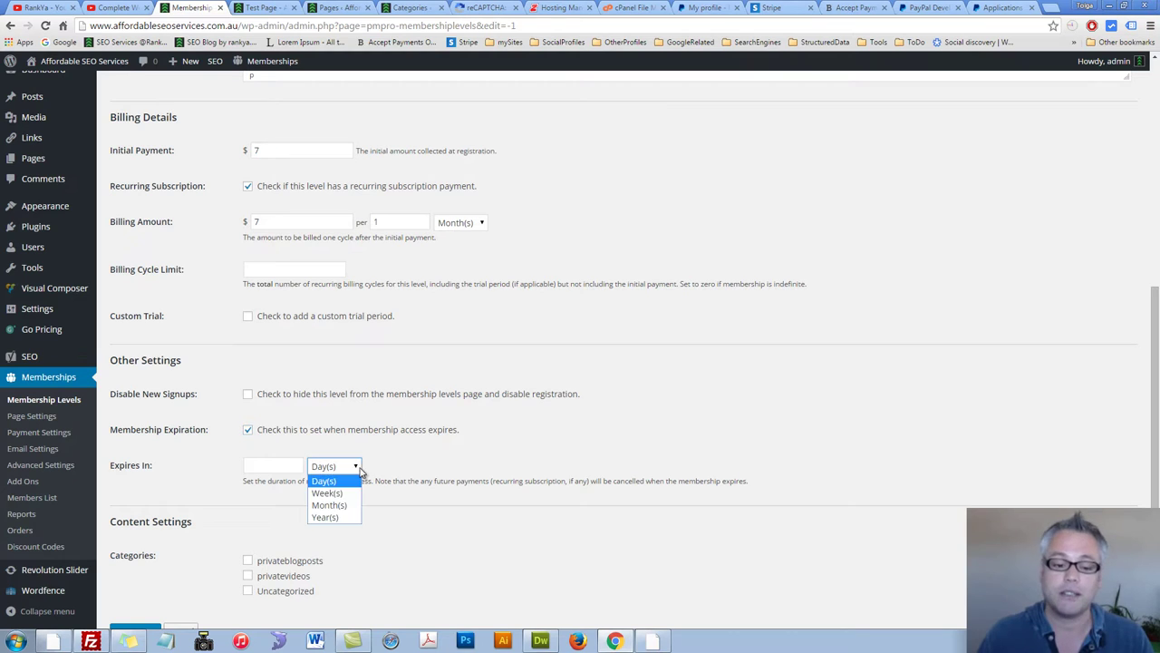
{"action": "left_click", "coordinate": [336, 505]}
{"action": "left_click", "coordinate": [287, 470]}
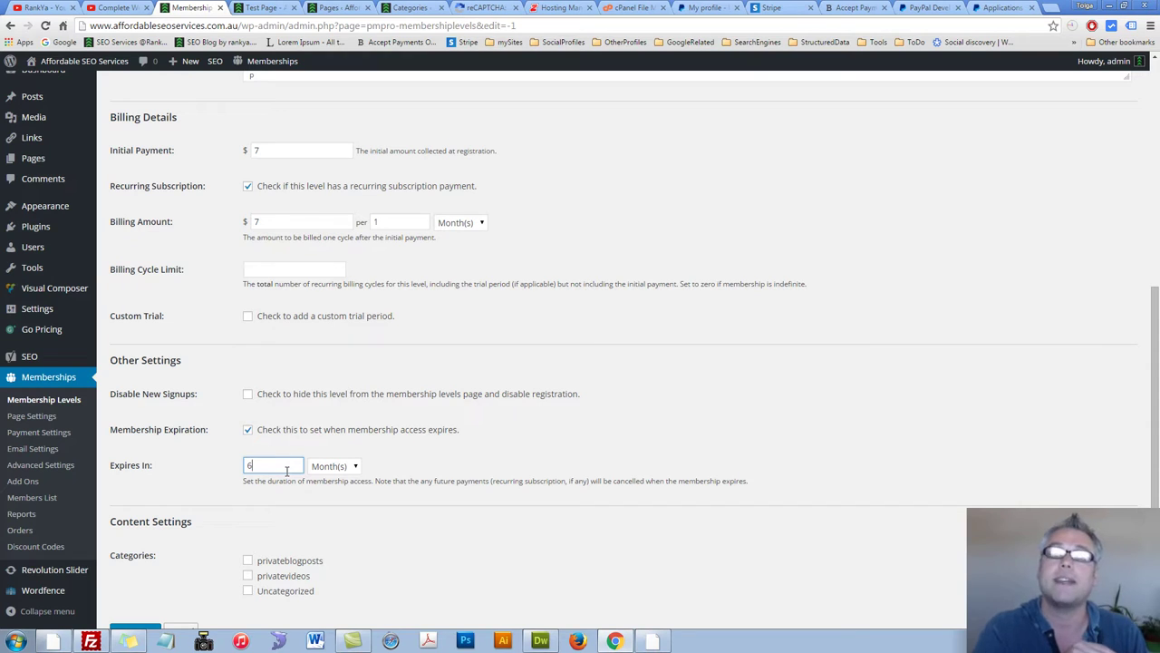
{"action": "left_click", "coordinate": [250, 429]}
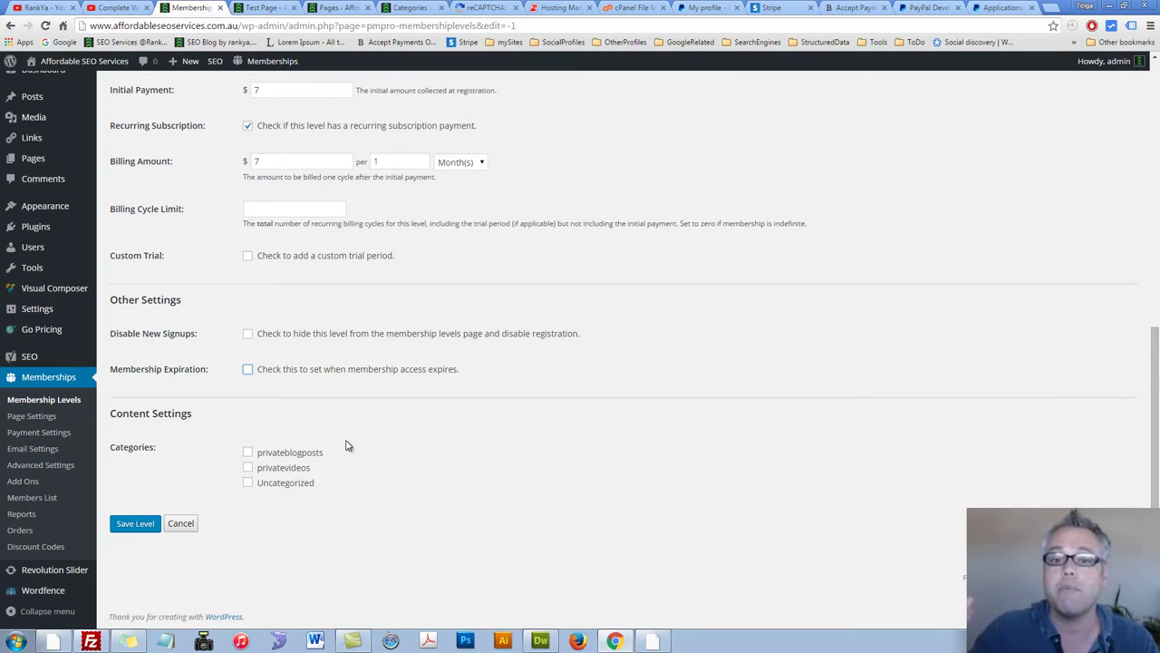
Assign the privatevideos category to the level, check the level's name, and save the level.
{"action": "left_click", "coordinate": [248, 467]}
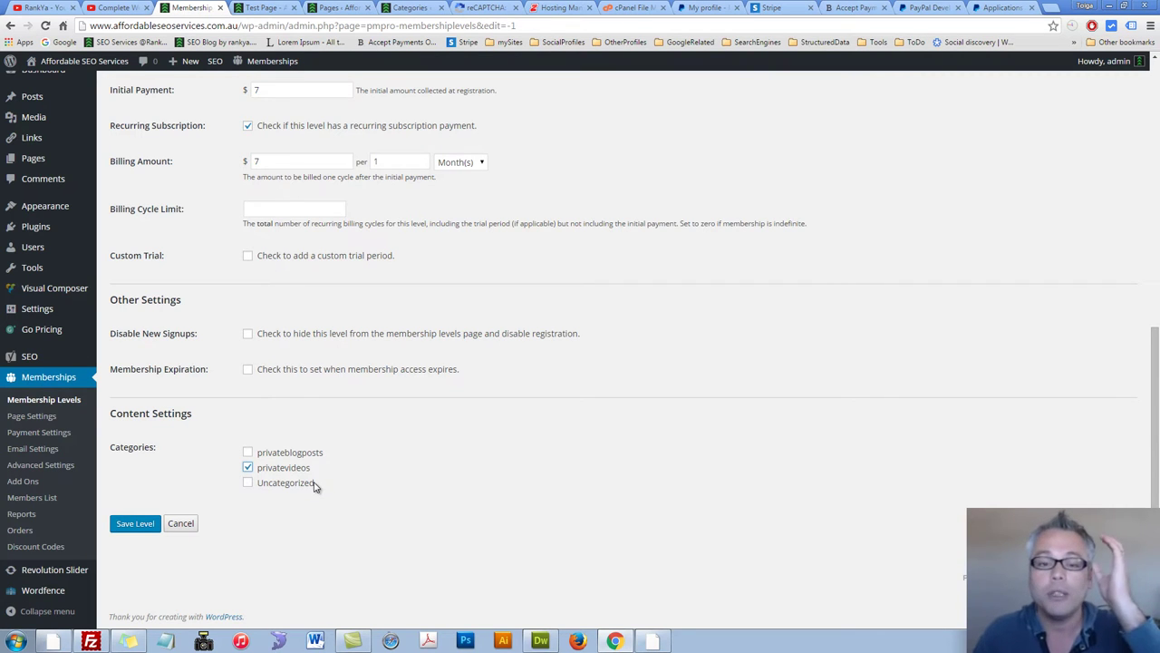
{"action": "scroll", "coordinate": [369, 472], "scroll_direction": "up", "scroll_amount": 6}
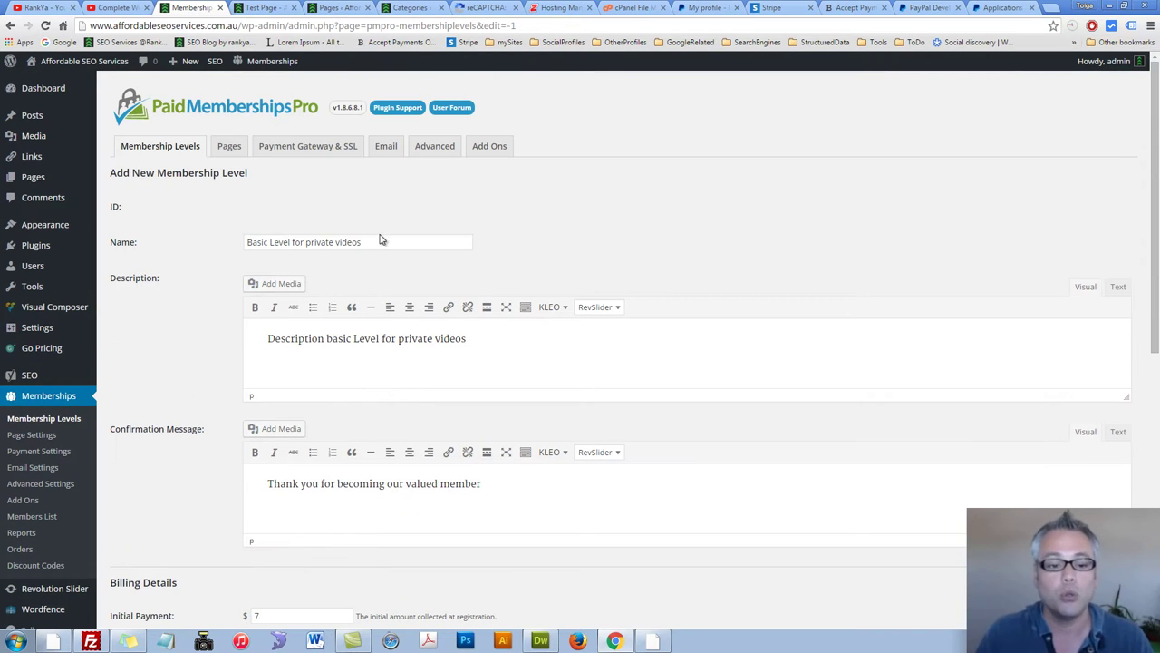
{"action": "left_click_drag", "start_coordinate": [381, 241], "coordinate": [140, 232]}
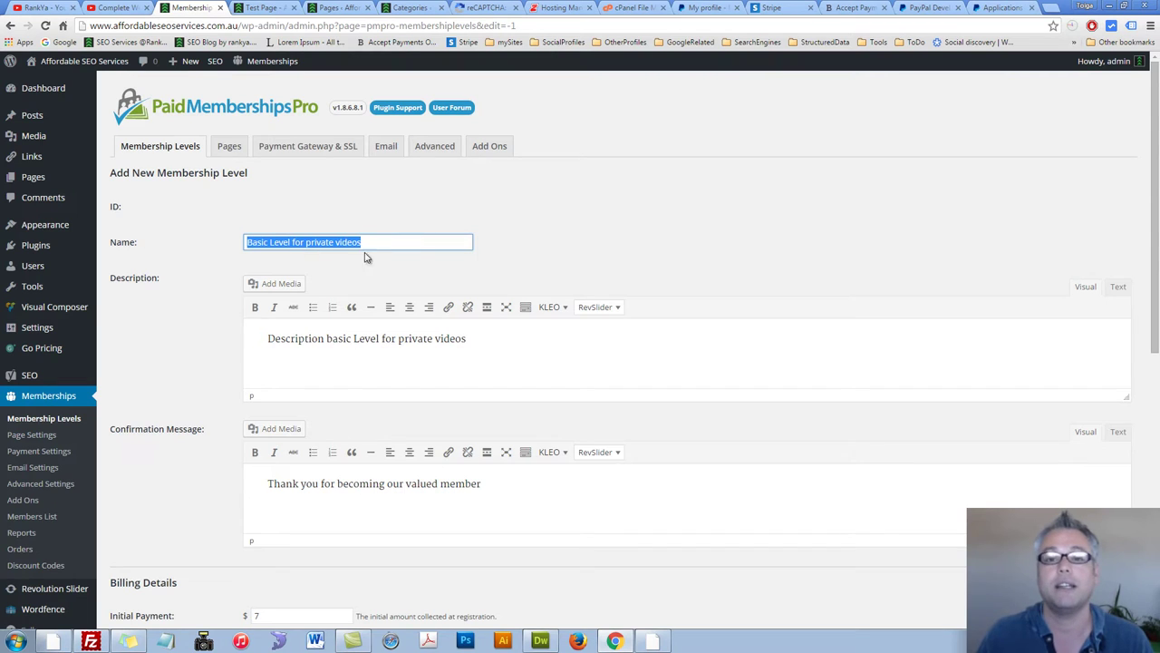
{"action": "scroll", "coordinate": [319, 508], "scroll_direction": "down", "scroll_amount": 6}
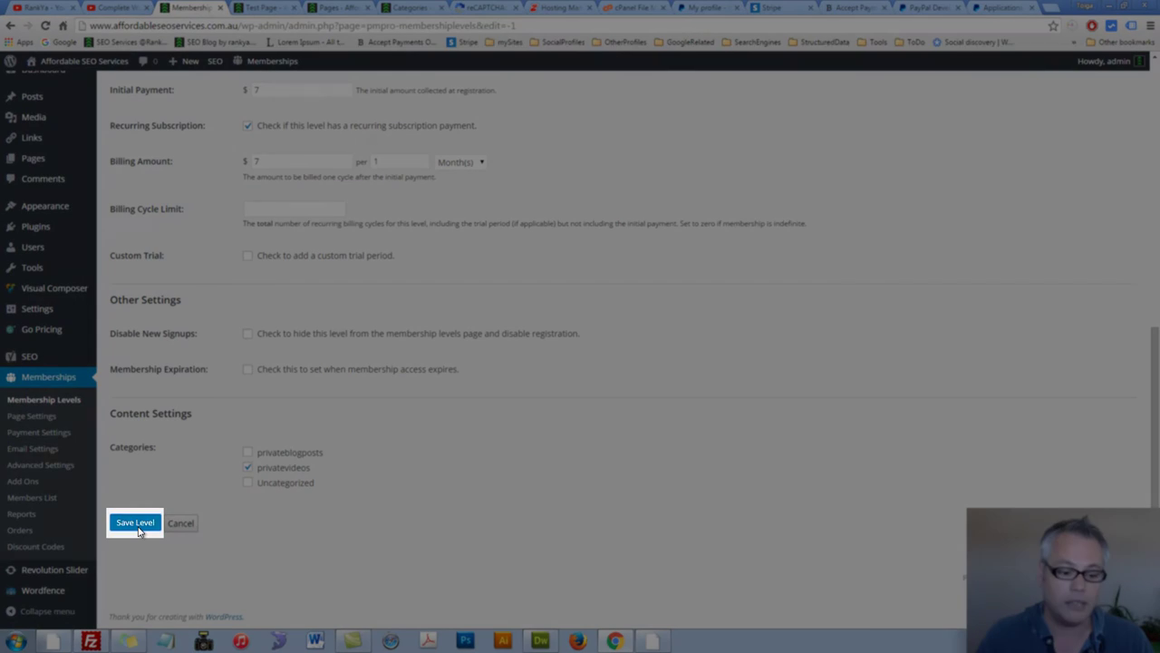
{"action": "left_click", "coordinate": [137, 523]}
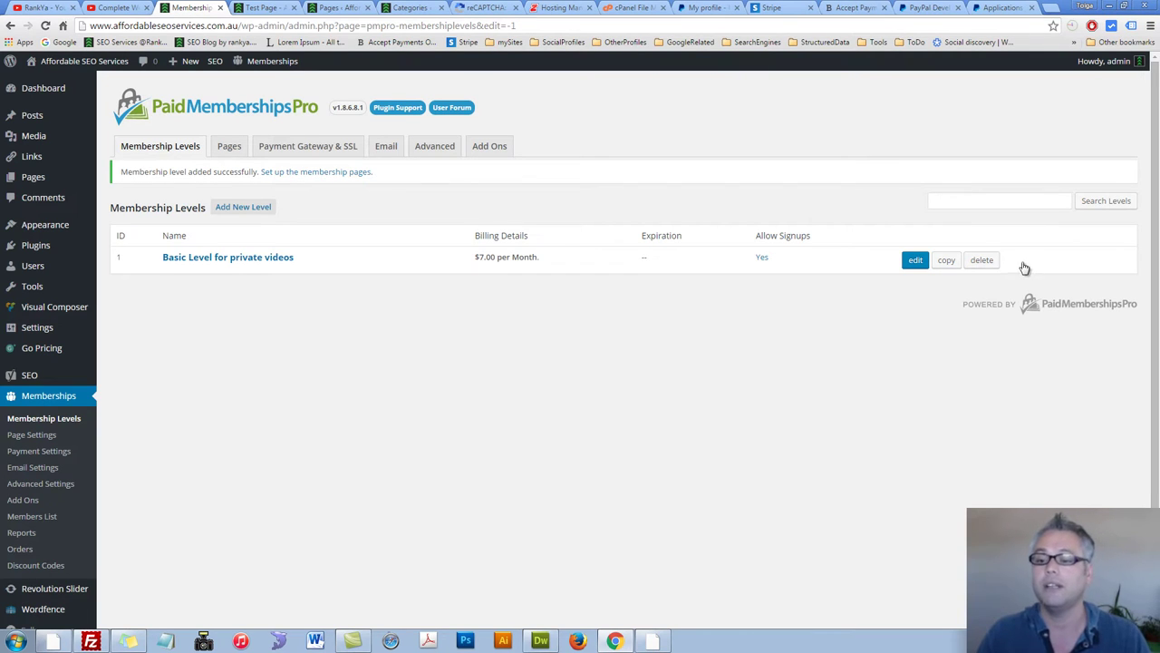
Start deleting the basic level and cancel, review its settings in the edit form, and return to the levels list without saving.
{"action": "left_click", "coordinate": [982, 260]}
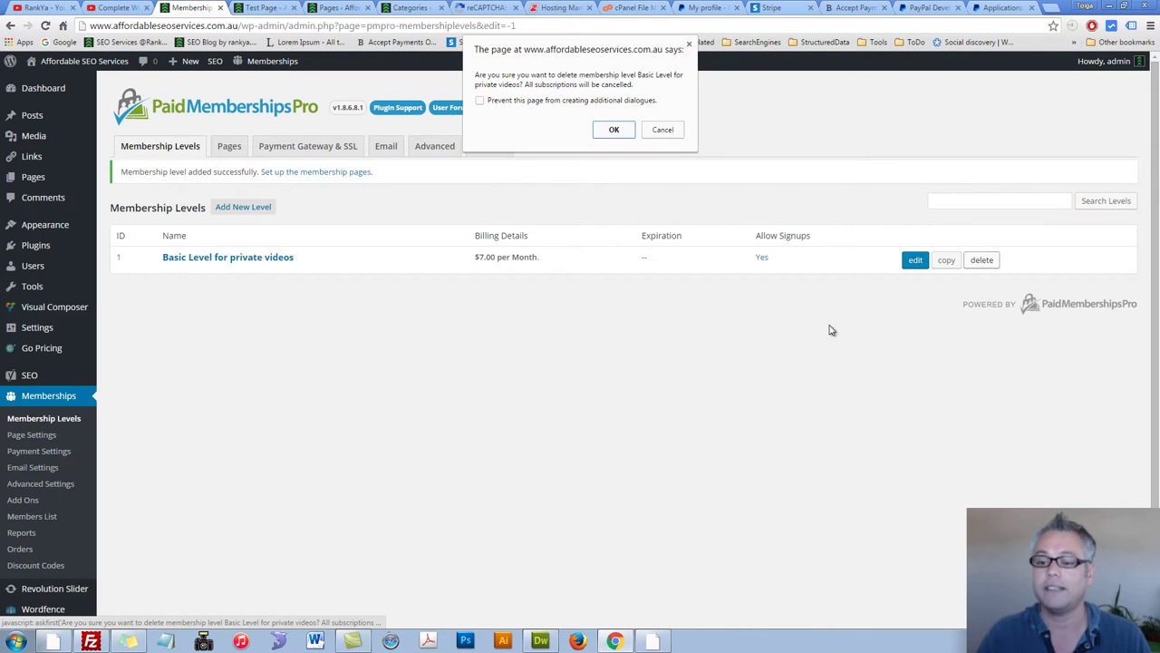
{"action": "left_click", "coordinate": [663, 129]}
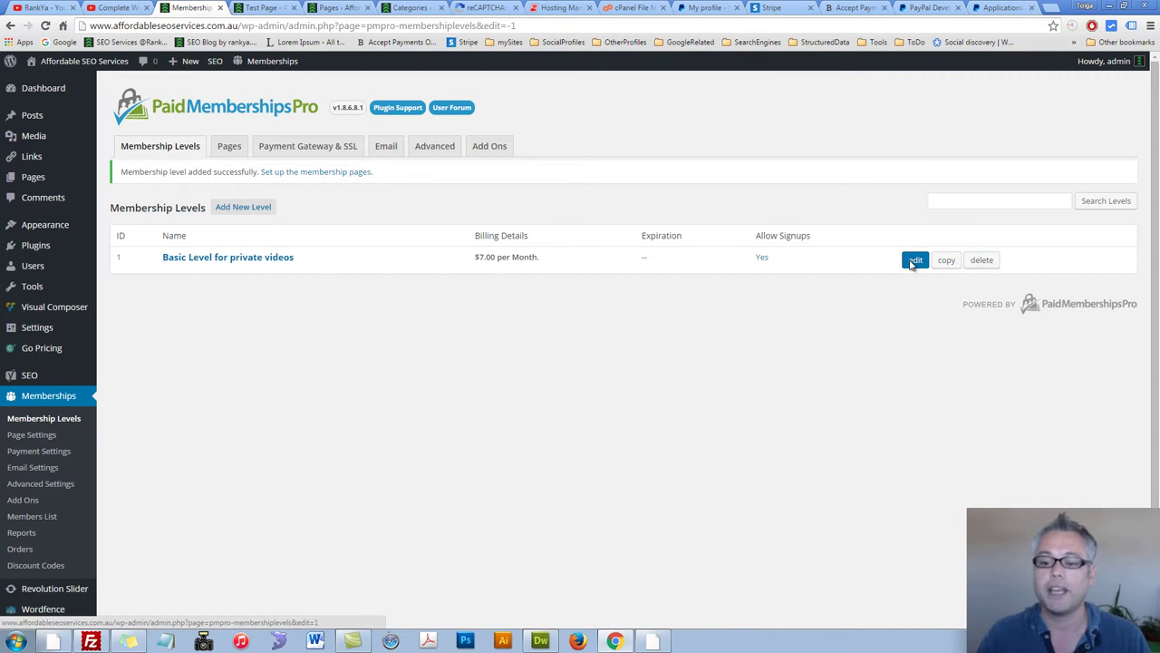
{"action": "left_click", "coordinate": [914, 261]}
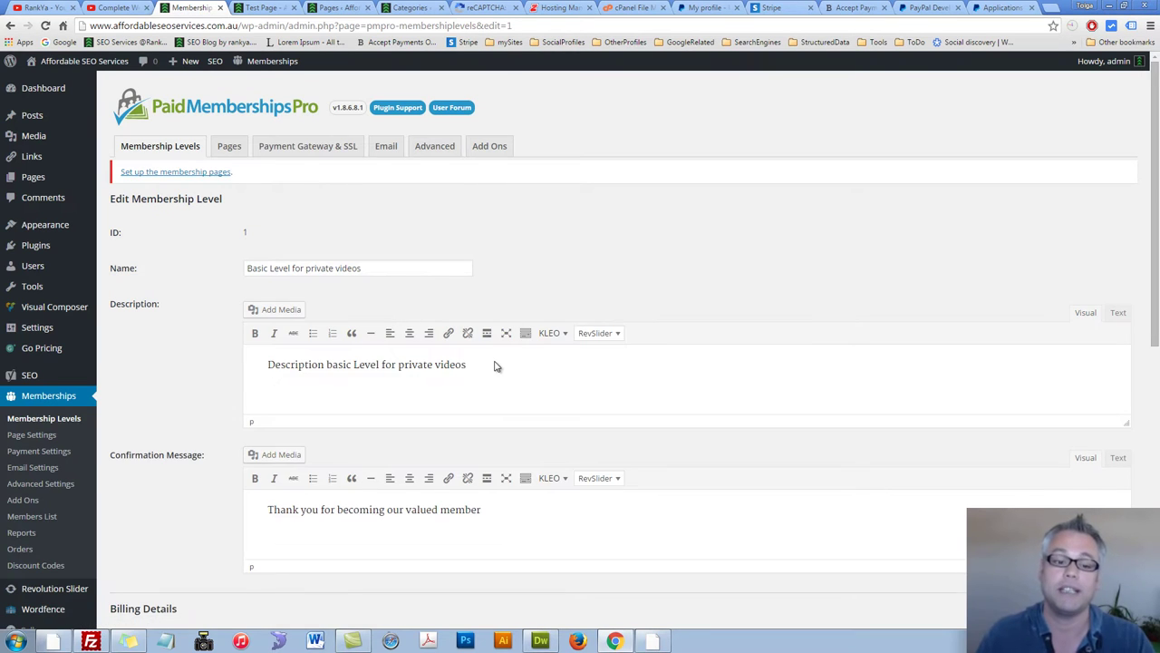
{"action": "scroll", "coordinate": [495, 363], "scroll_direction": "down", "scroll_amount": 6}
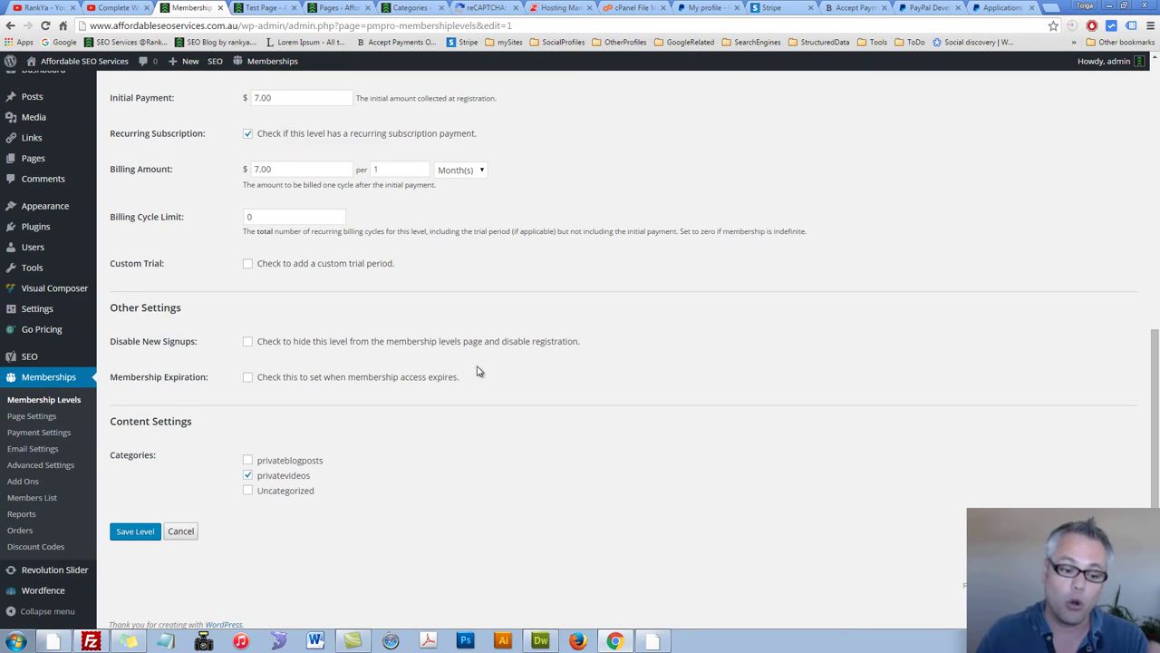
{"action": "left_click", "coordinate": [42, 400]}
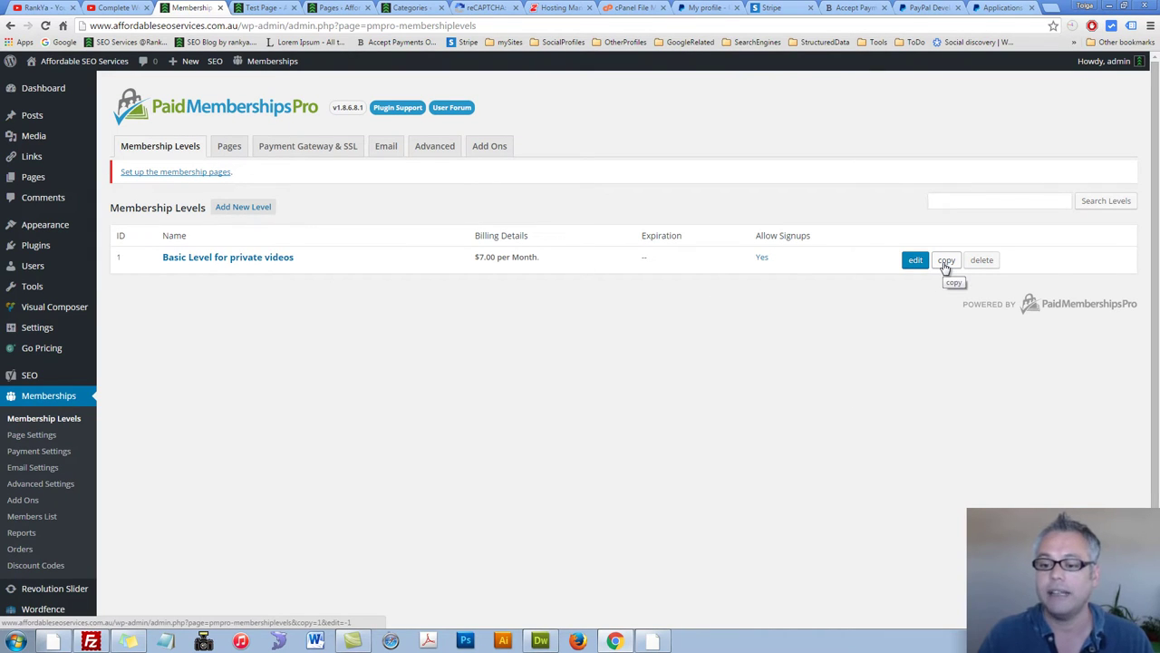
Copy the basic membership level and name the copy "Advanced Level for private videos".
{"action": "left_click", "coordinate": [944, 261]}
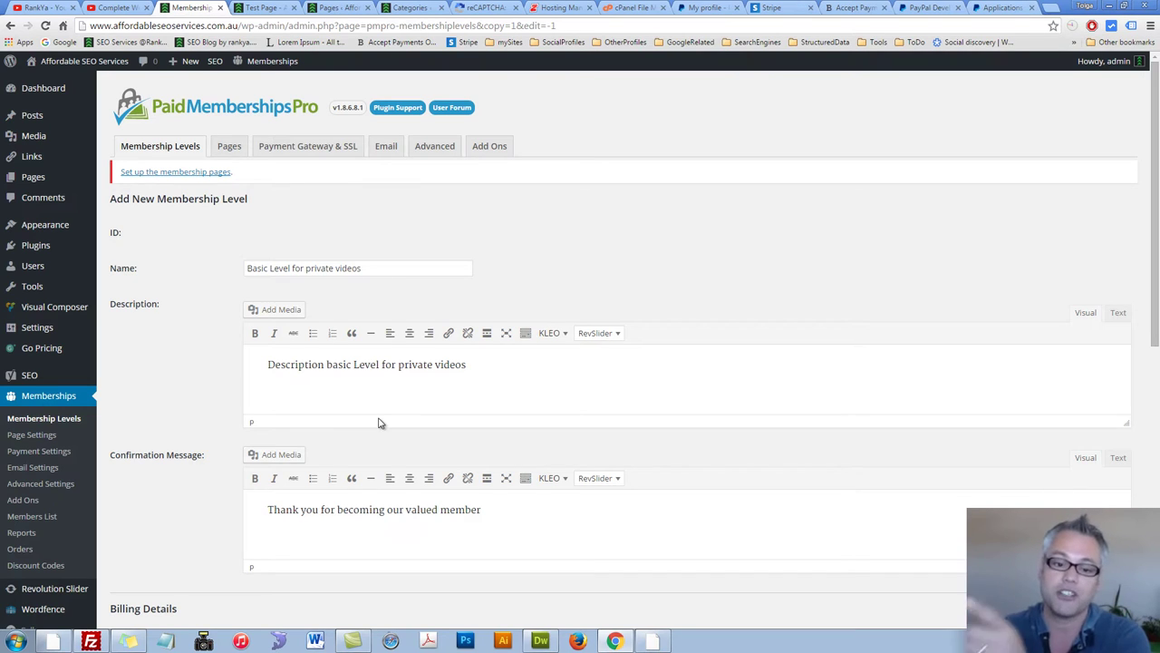
{"action": "left_click", "coordinate": [250, 268]}
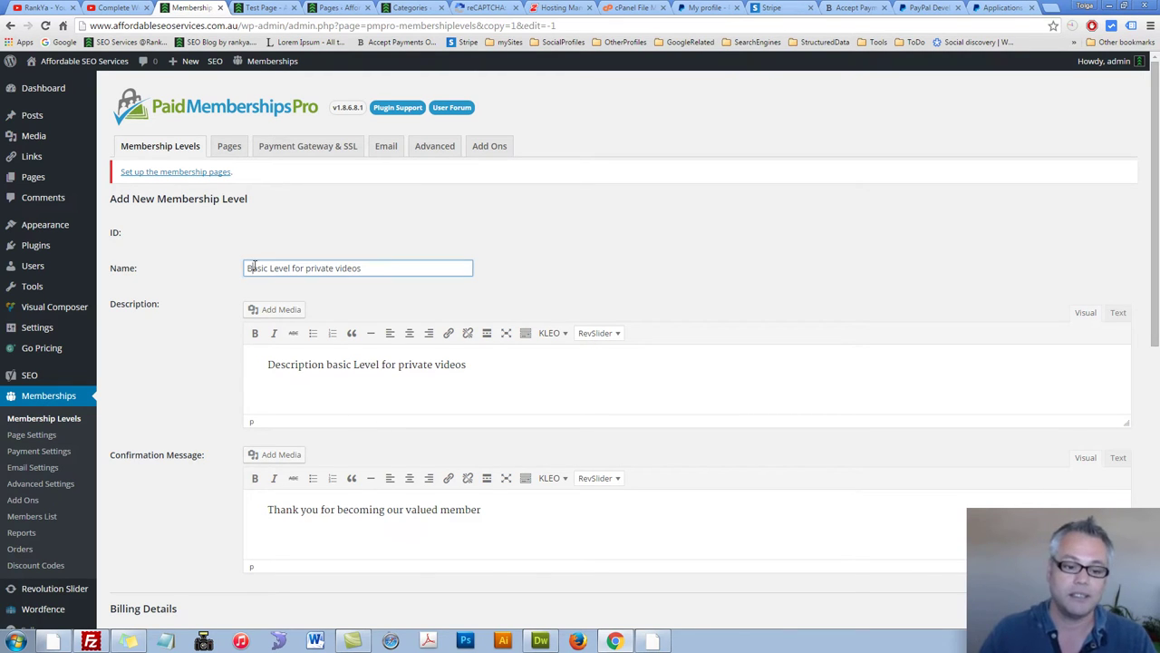
{"action": "double_click", "coordinate": [254, 268]}
{"action": "type", "text": "Advacn"}
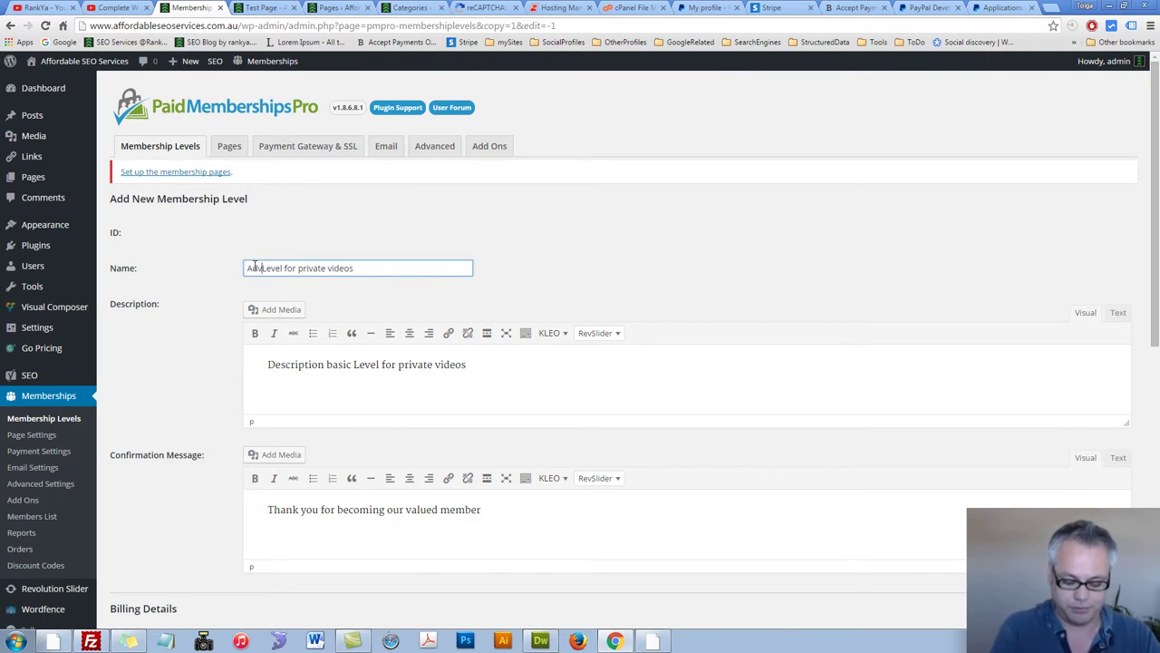
{"action": "key", "text": "BackSpace"}
{"action": "key", "text": "BackSpace"}
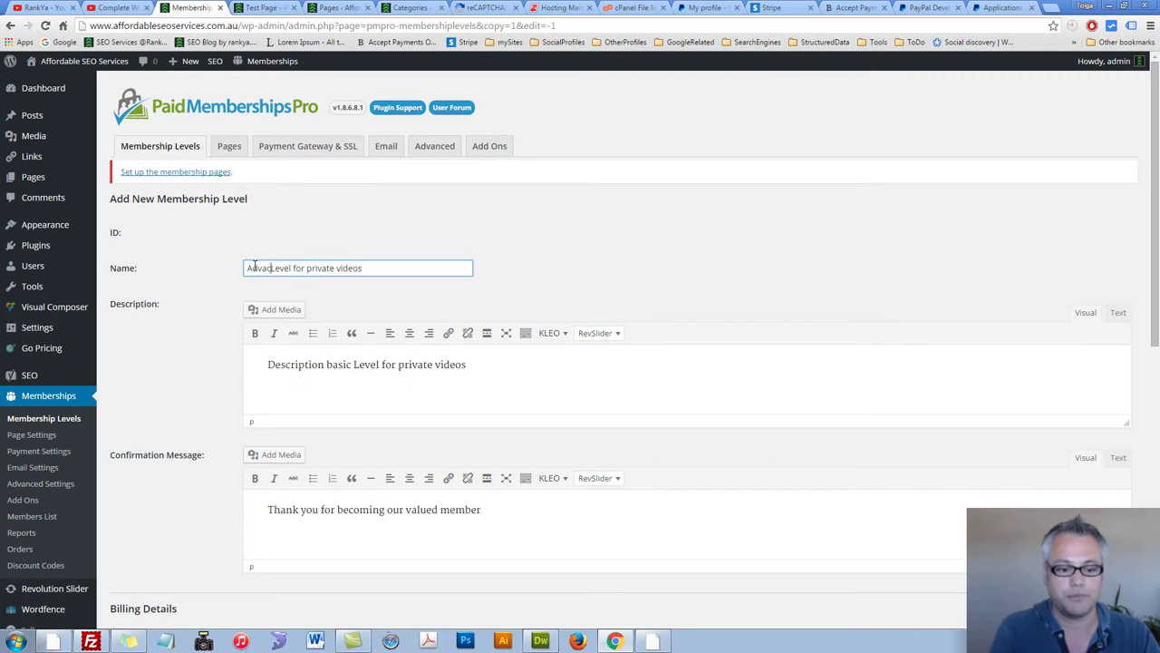
{"action": "type", "text": "nced"}
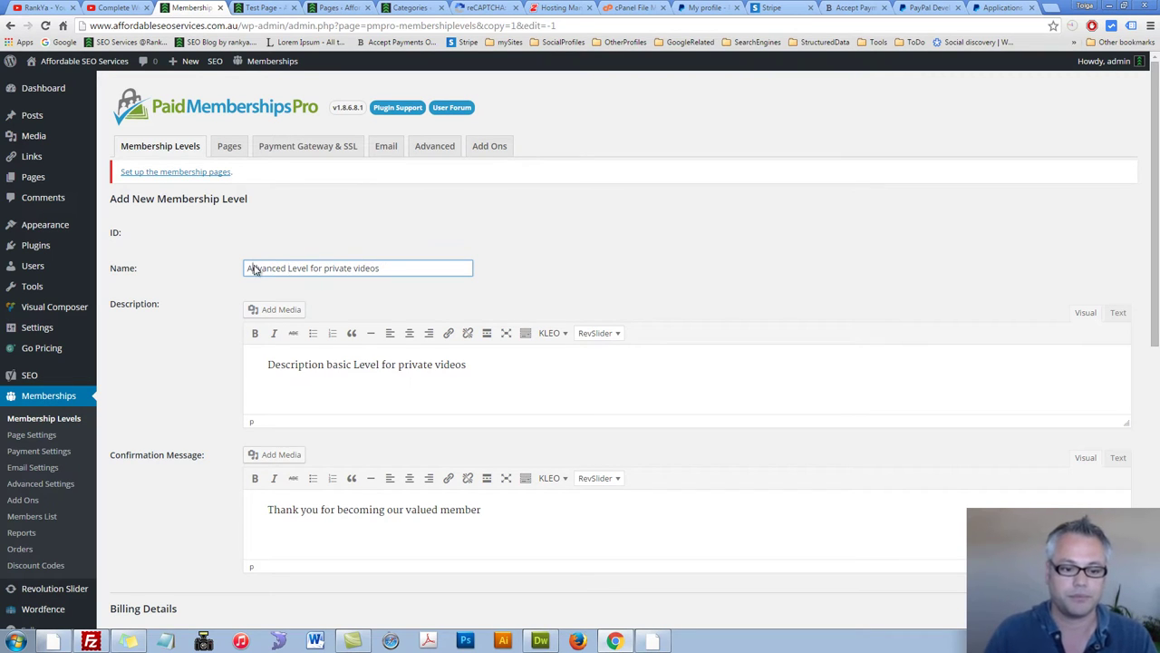
Reuse the word "Advanced" from the name to replace "basic" in the new level's description.
{"action": "double_click", "coordinate": [255, 268]}
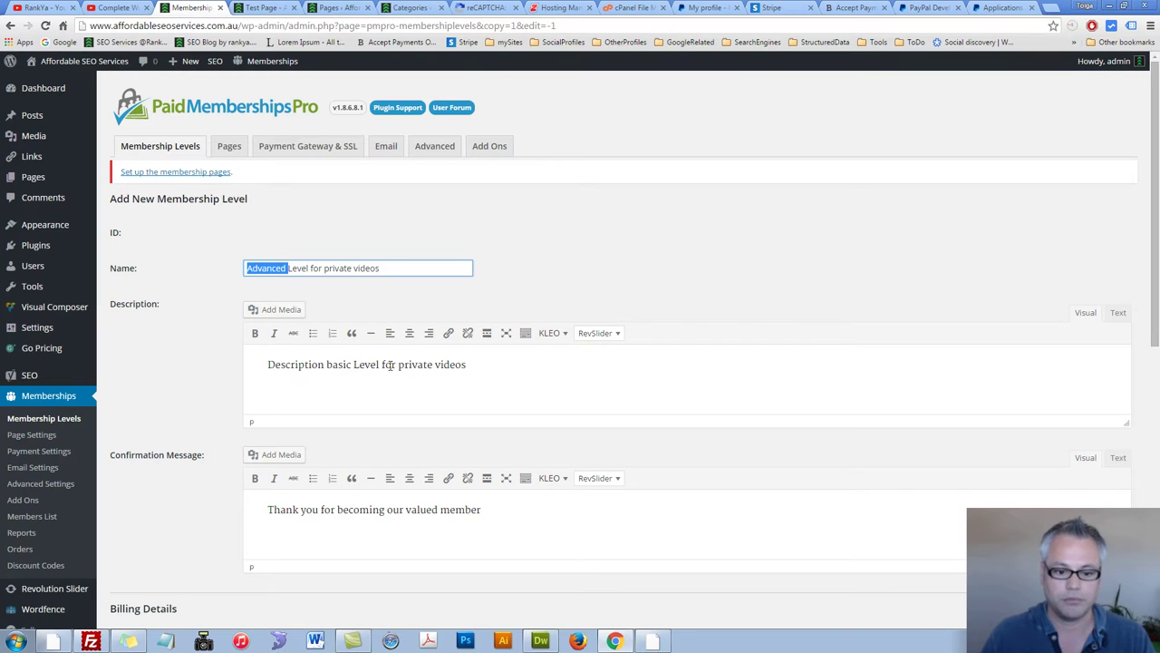
{"action": "double_click", "coordinate": [338, 365]}
{"action": "key", "text": "ctrl+v"}
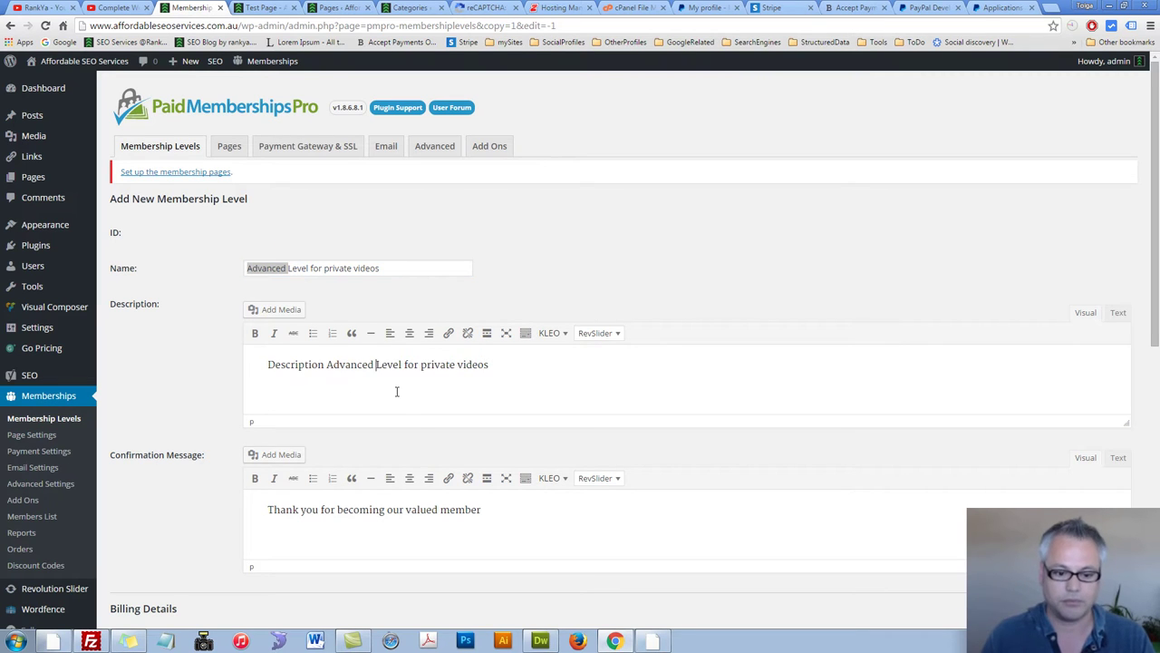
Set the advanced level's initial payment and recurring billing amount to $17.00 each.
{"action": "scroll", "coordinate": [396, 399], "scroll_direction": "down", "scroll_amount": 5}
{"action": "left_click", "coordinate": [254, 157]}
{"action": "type", "text": "17.00"}
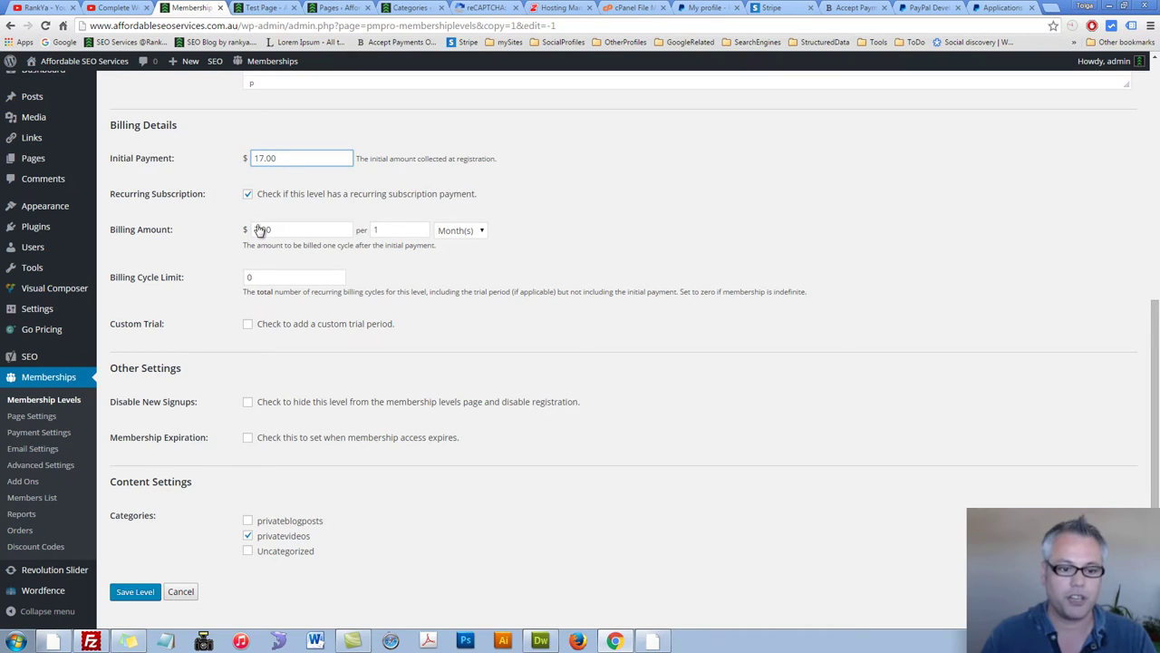
{"action": "left_click", "coordinate": [259, 229]}
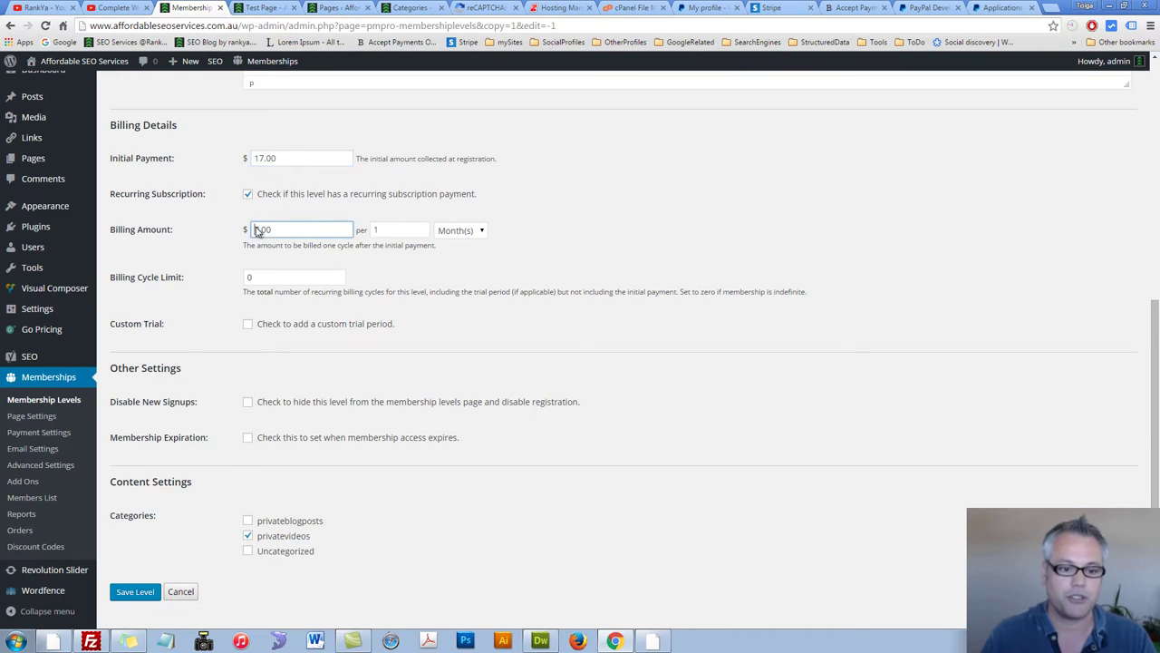
{"action": "type", "text": "1"}
Assign the privateblogposts category to the advanced level instead of privatevideos and save the level.
{"action": "scroll", "coordinate": [334, 373], "scroll_direction": "down", "scroll_amount": 1}
{"action": "left_click", "coordinate": [248, 452]}
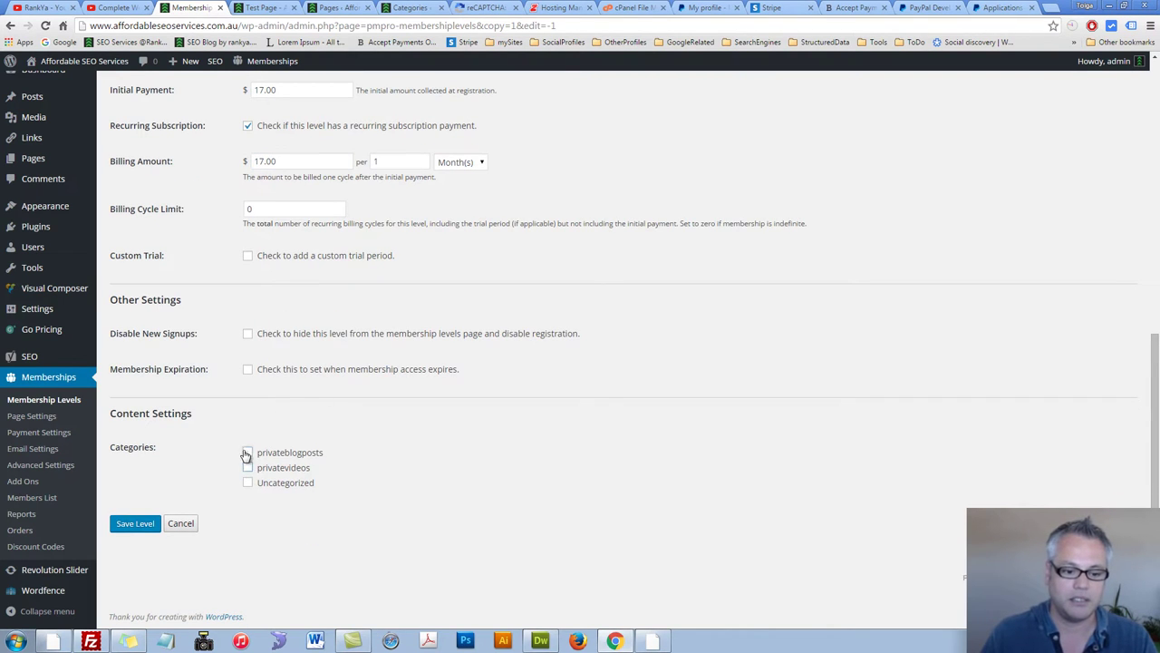
{"action": "left_click", "coordinate": [135, 524]}
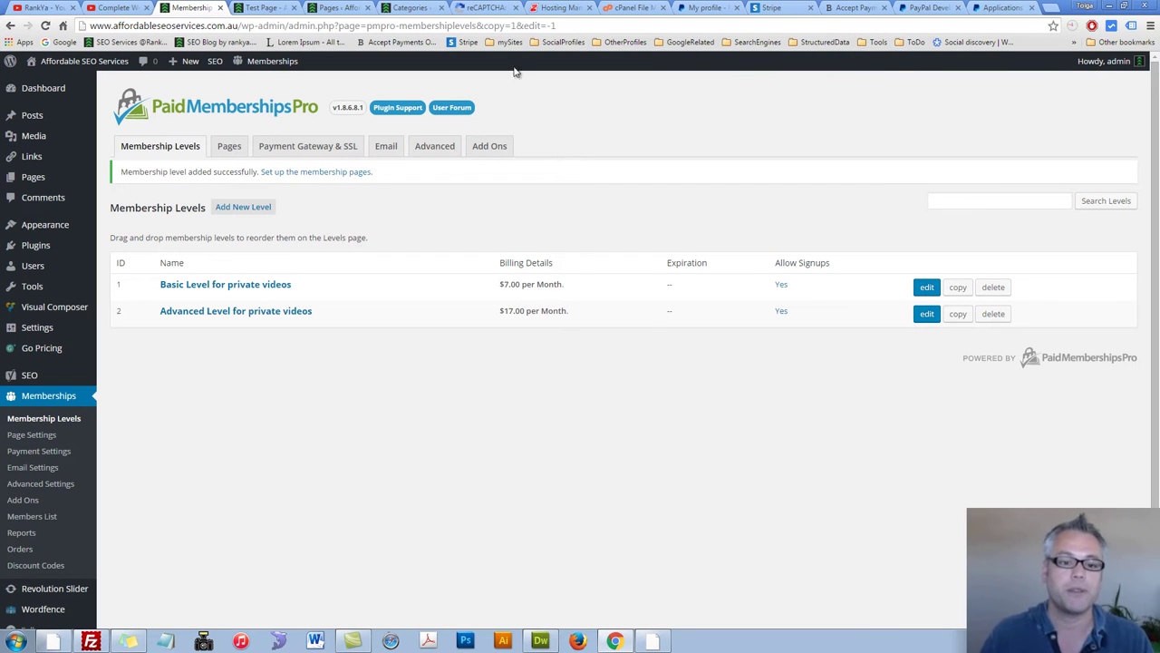
Look at the site's front page and the existing WordPress pages list, and return to the membership levels.
{"action": "left_click", "coordinate": [263, 8]}
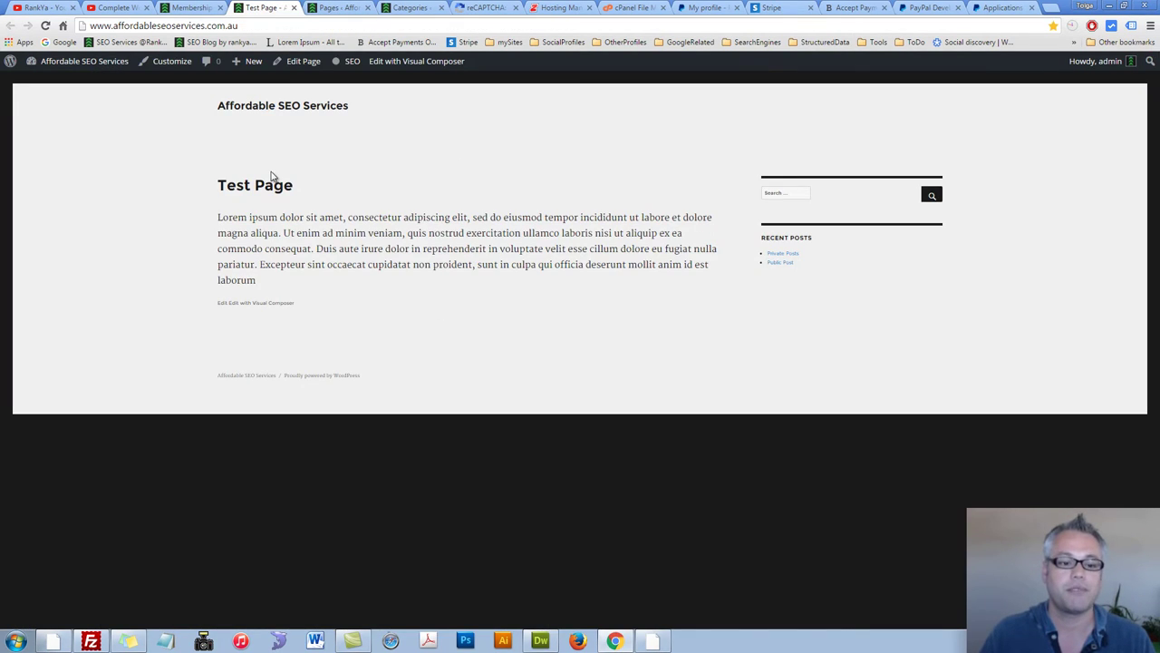
{"action": "left_click", "coordinate": [336, 7]}
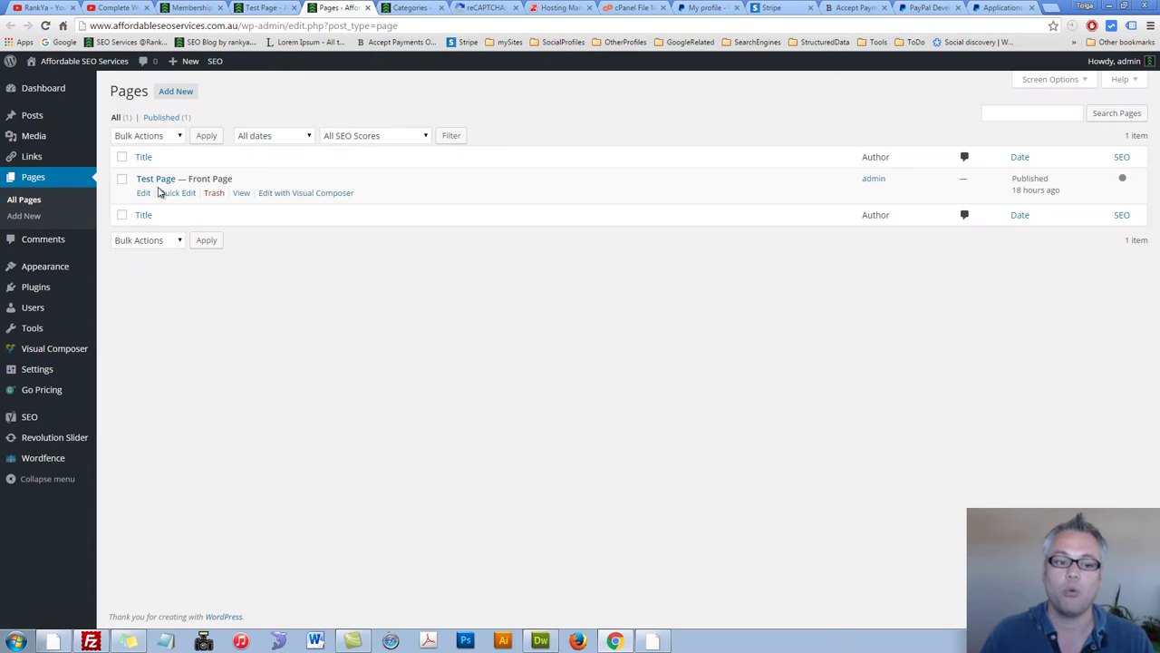
{"action": "left_click", "coordinate": [191, 10]}
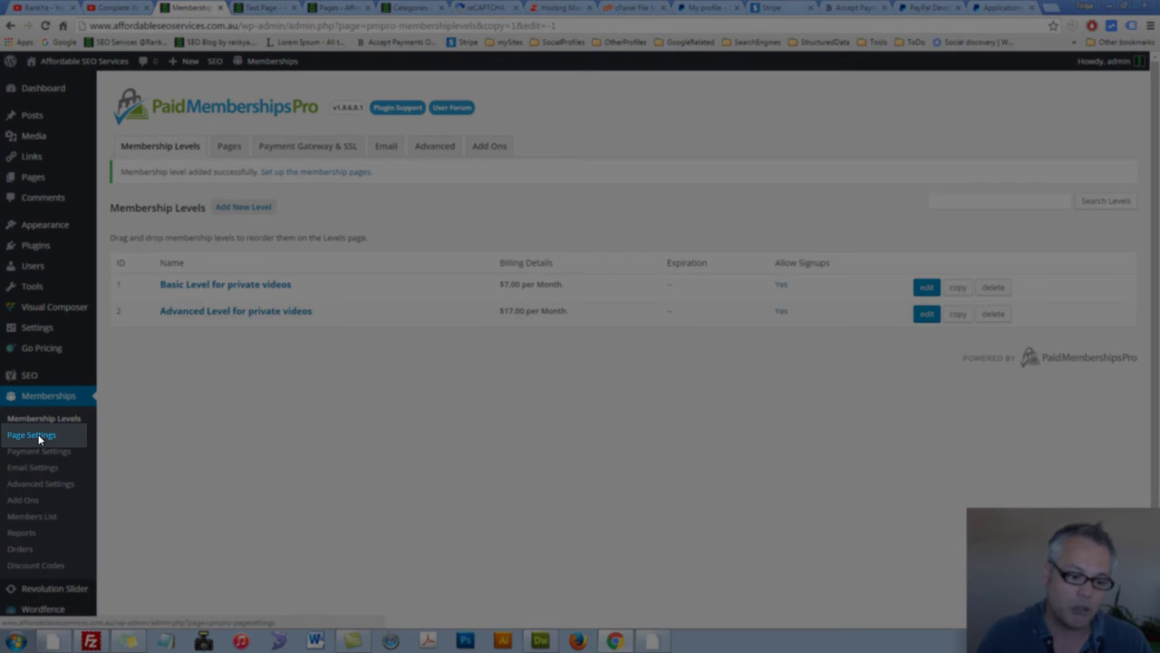
Let Paid Memberships Pro generate all the required membership pages and save the page settings.
{"action": "left_click", "coordinate": [38, 434]}
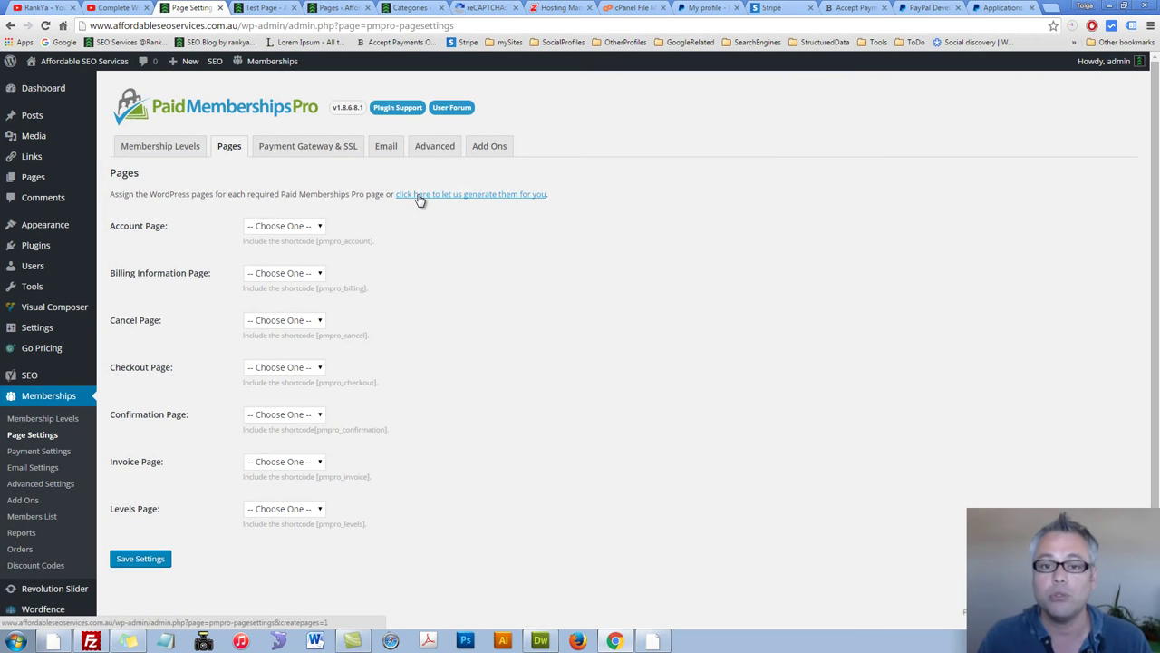
{"action": "left_click", "coordinate": [420, 199]}
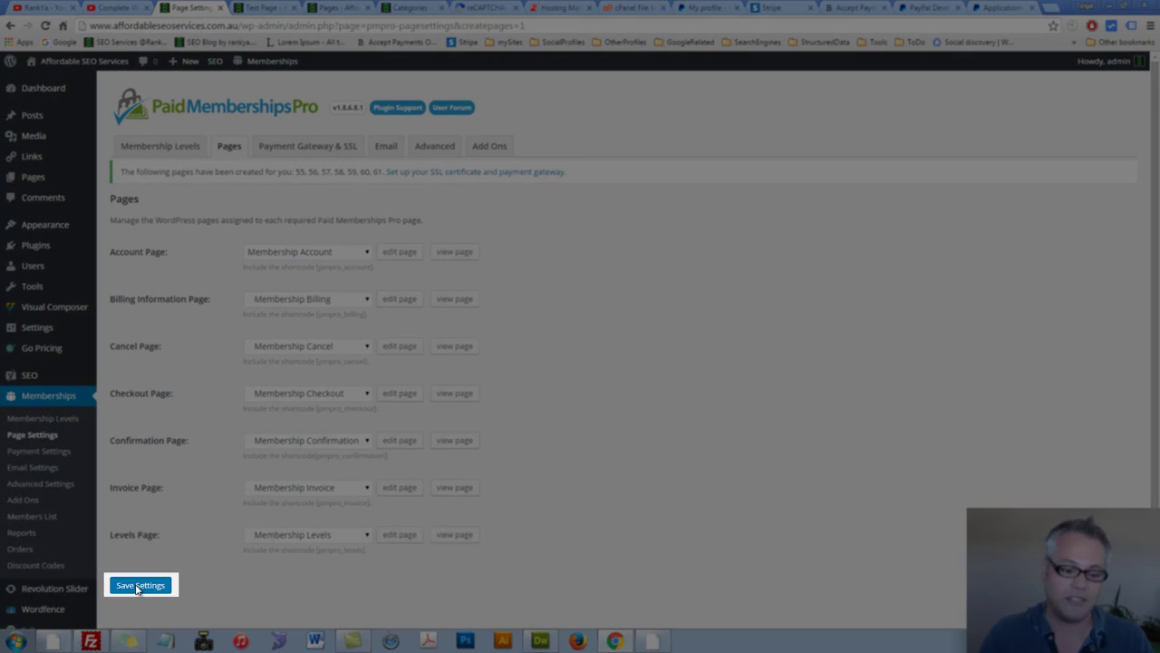
{"action": "left_click", "coordinate": [137, 586]}
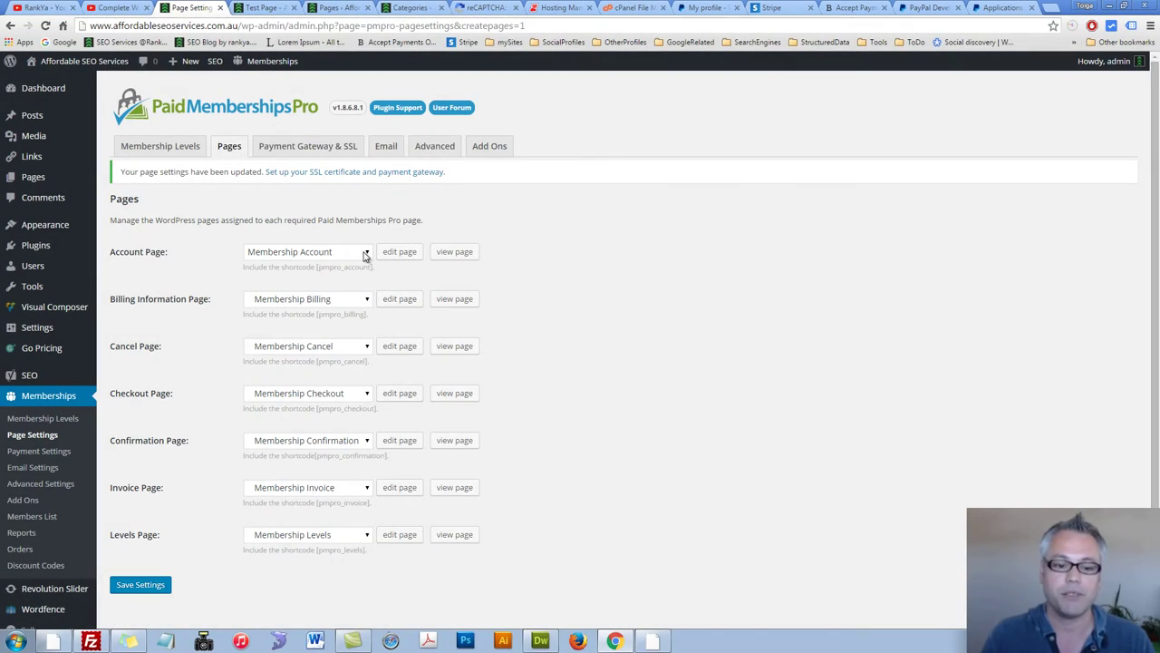
Check the choices for the account page, reload the WordPress pages list to review the generated pages, and return to the page settings.
{"action": "left_click", "coordinate": [365, 254]}
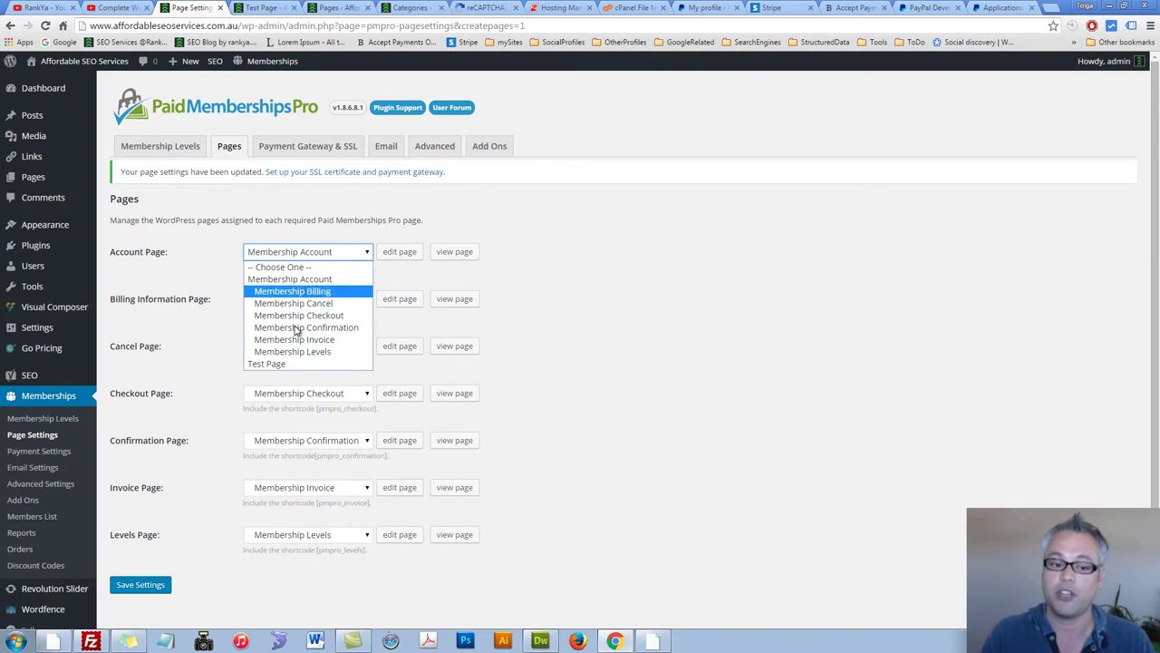
{"action": "left_click", "coordinate": [554, 331]}
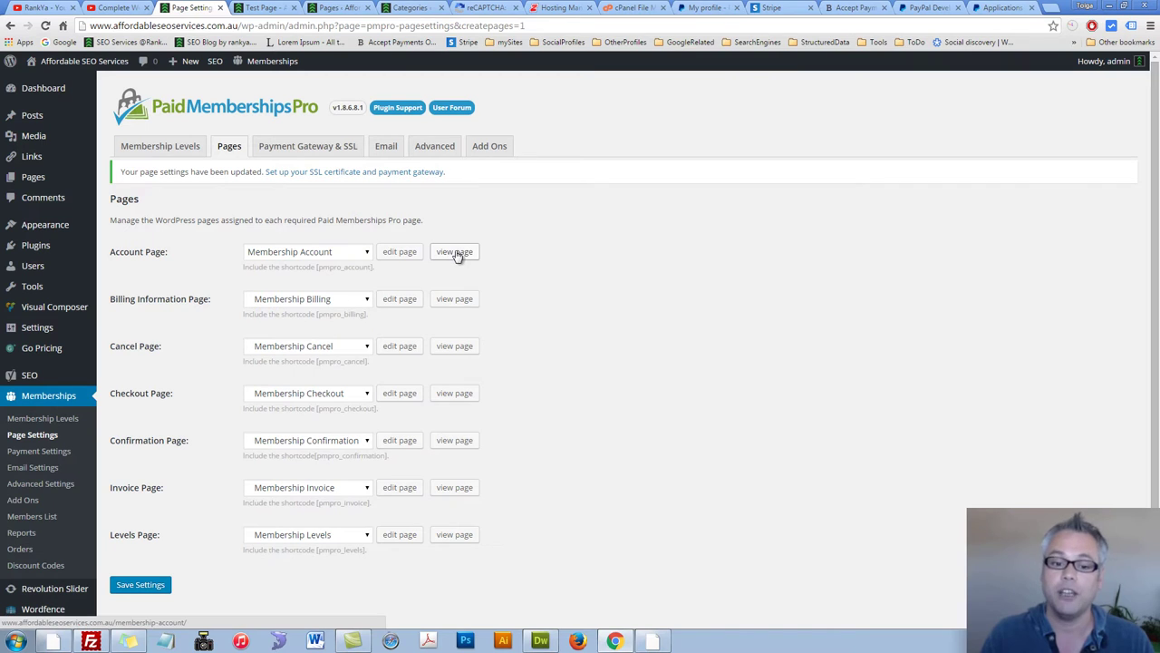
{"action": "left_click", "coordinate": [341, 9]}
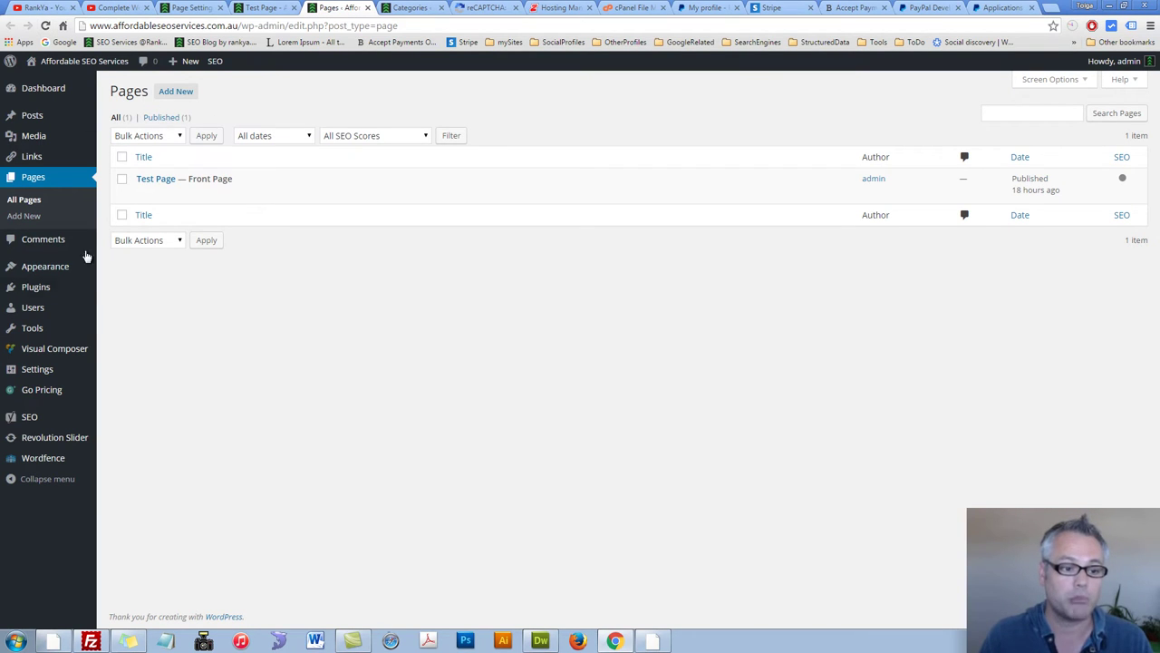
{"action": "left_click", "coordinate": [44, 26]}
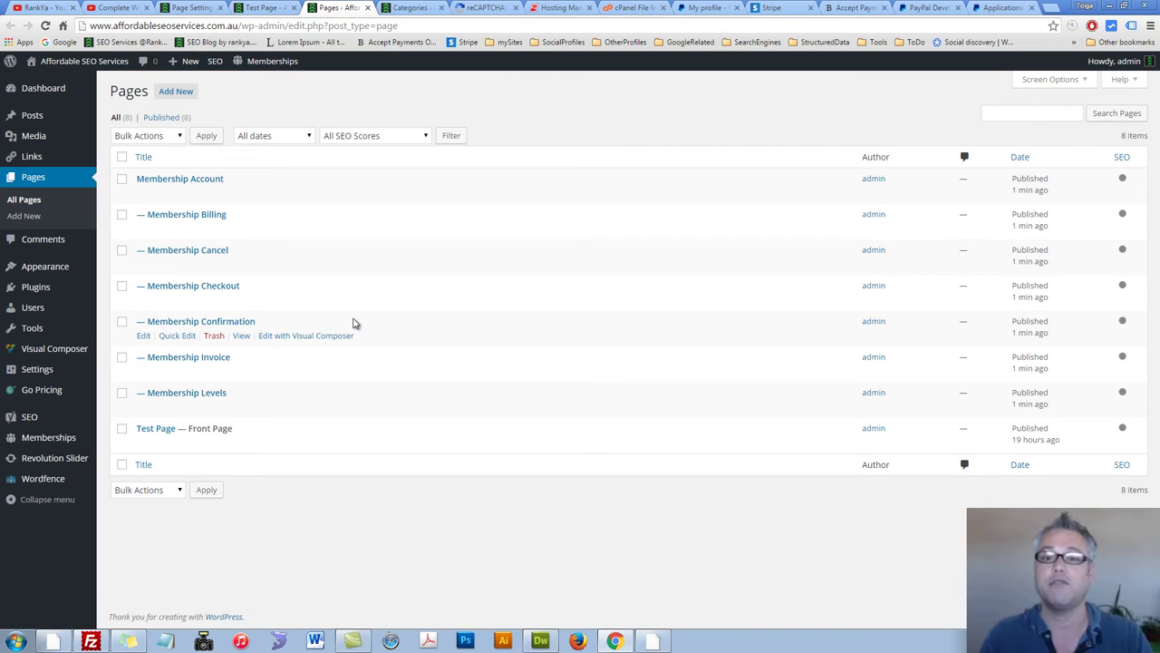
{"action": "left_click", "coordinate": [198, 8]}
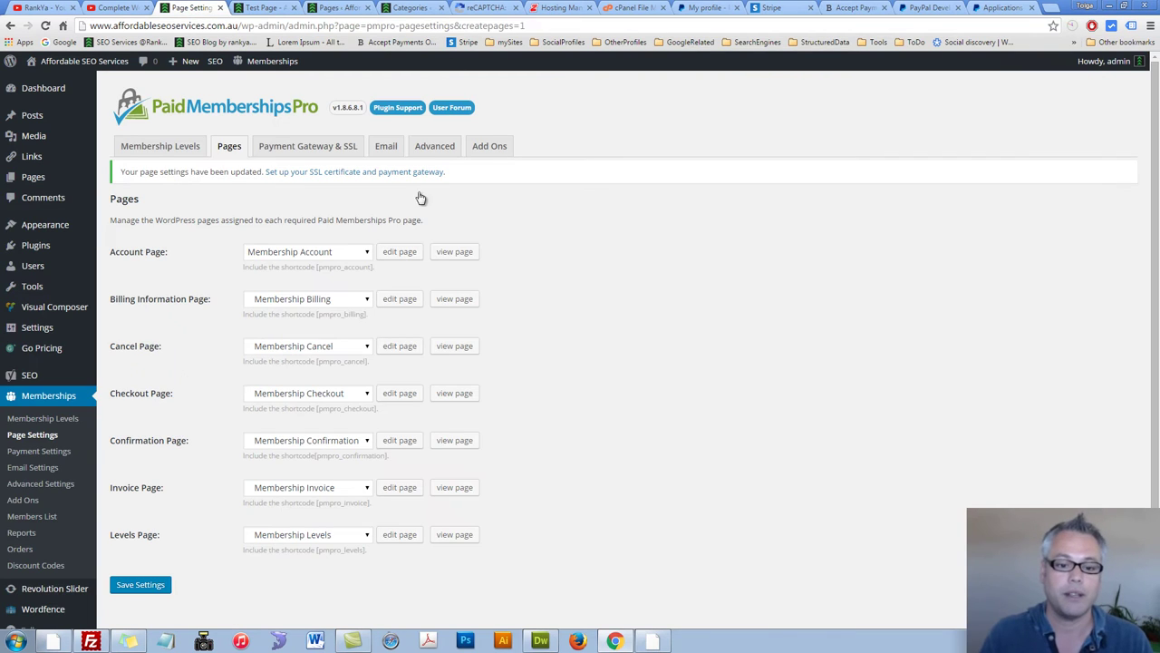
View the membership account page on the live site and return to the page settings.
{"action": "left_click", "coordinate": [456, 253]}
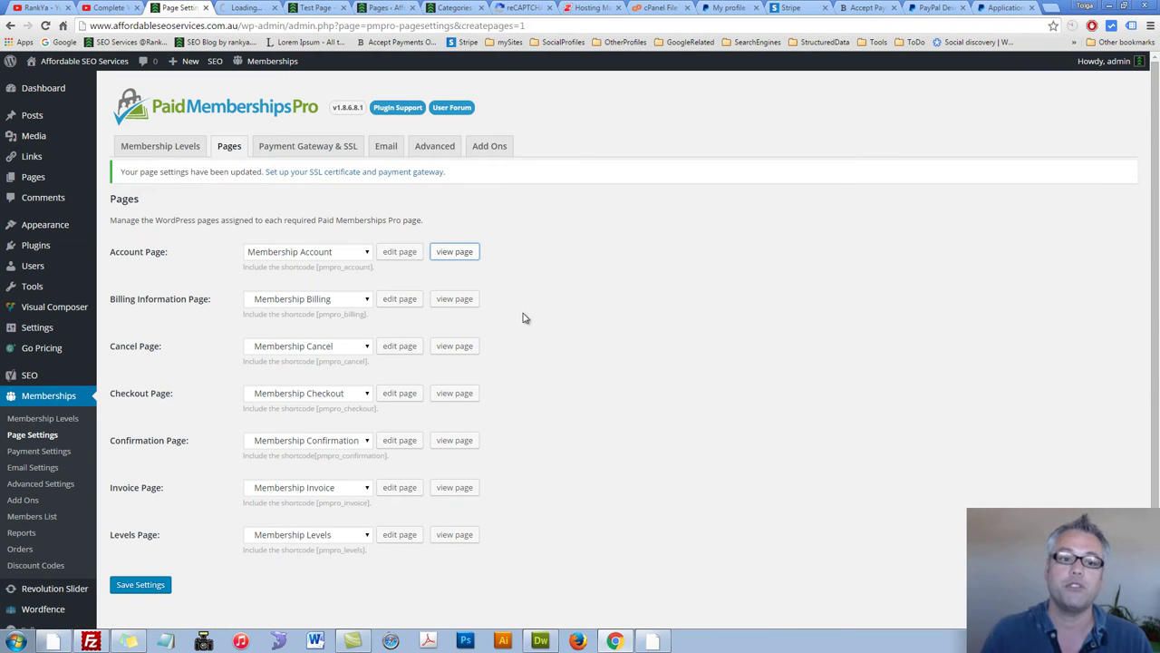
{"action": "left_click", "coordinate": [245, 8]}
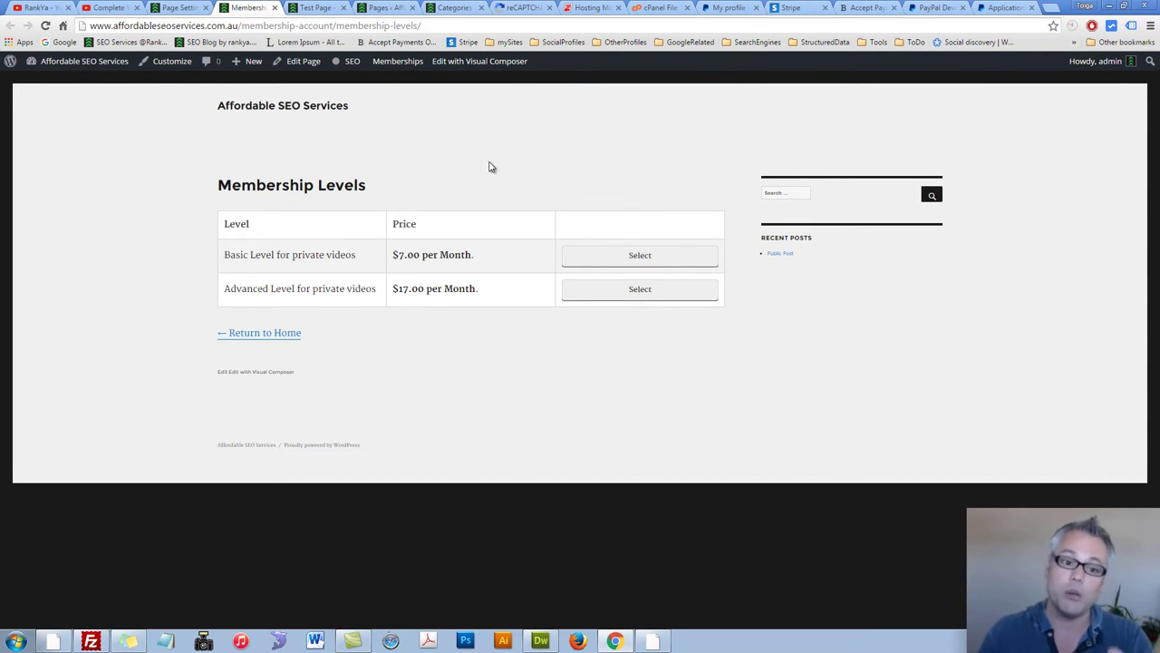
{"action": "left_click", "coordinate": [179, 10]}
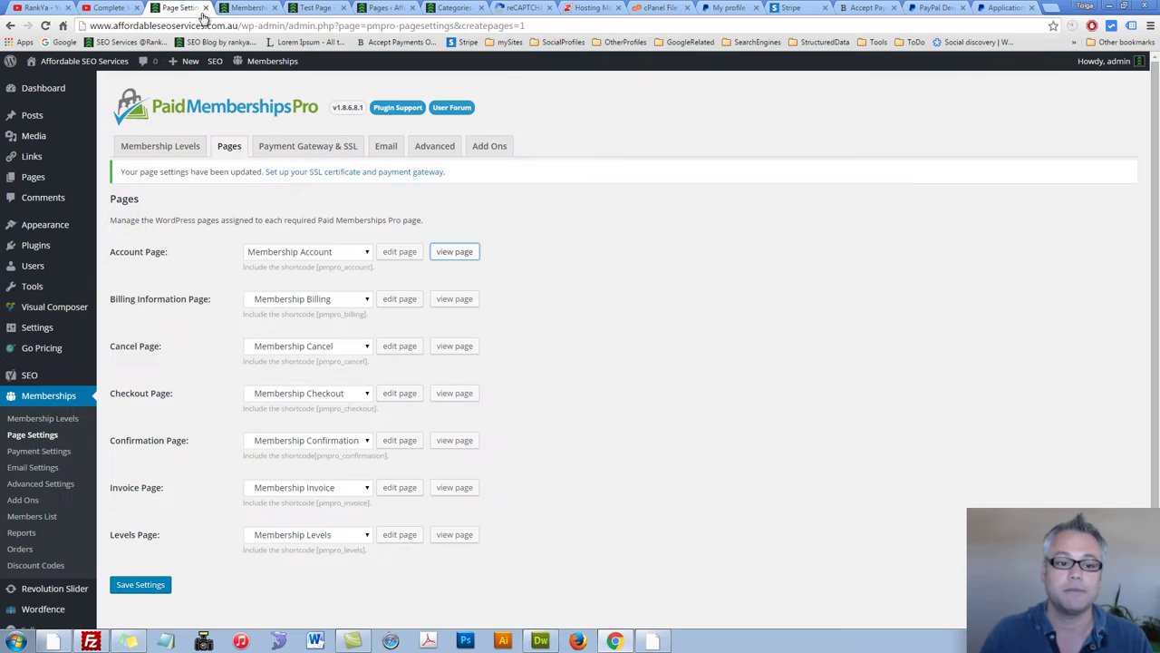
Open the Membership Account page for editing, examine its shortcode, and go to the full pages list.
{"action": "left_click", "coordinate": [391, 252]}
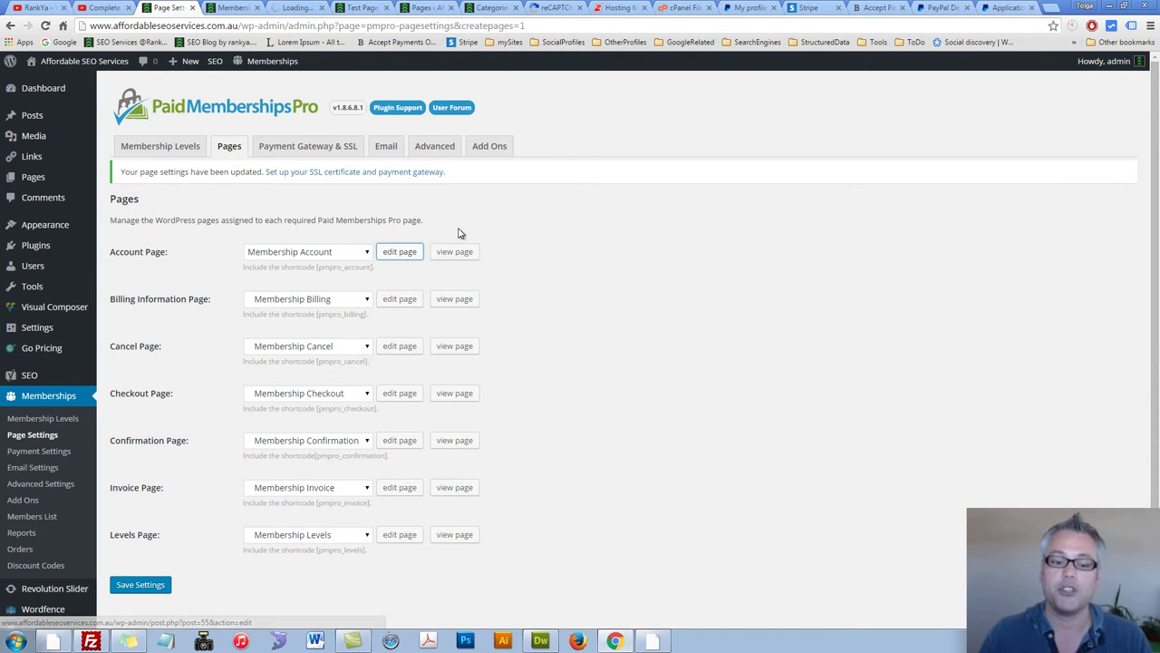
{"action": "left_click", "coordinate": [296, 9]}
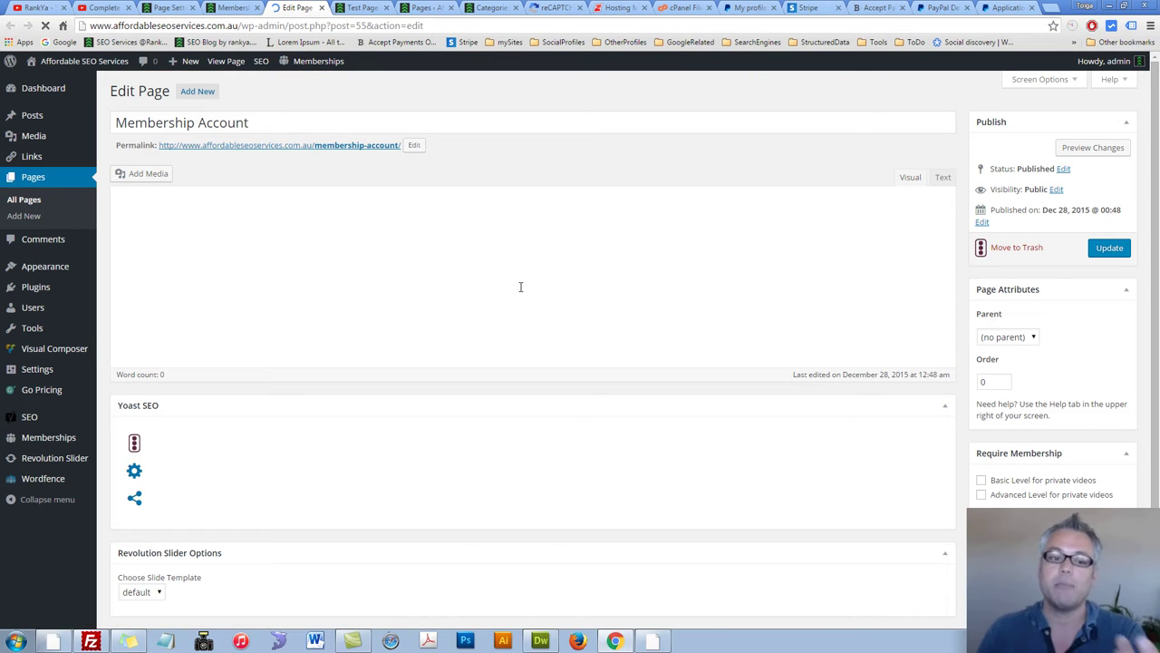
{"action": "left_click_drag", "start_coordinate": [249, 256], "coordinate": [132, 260]}
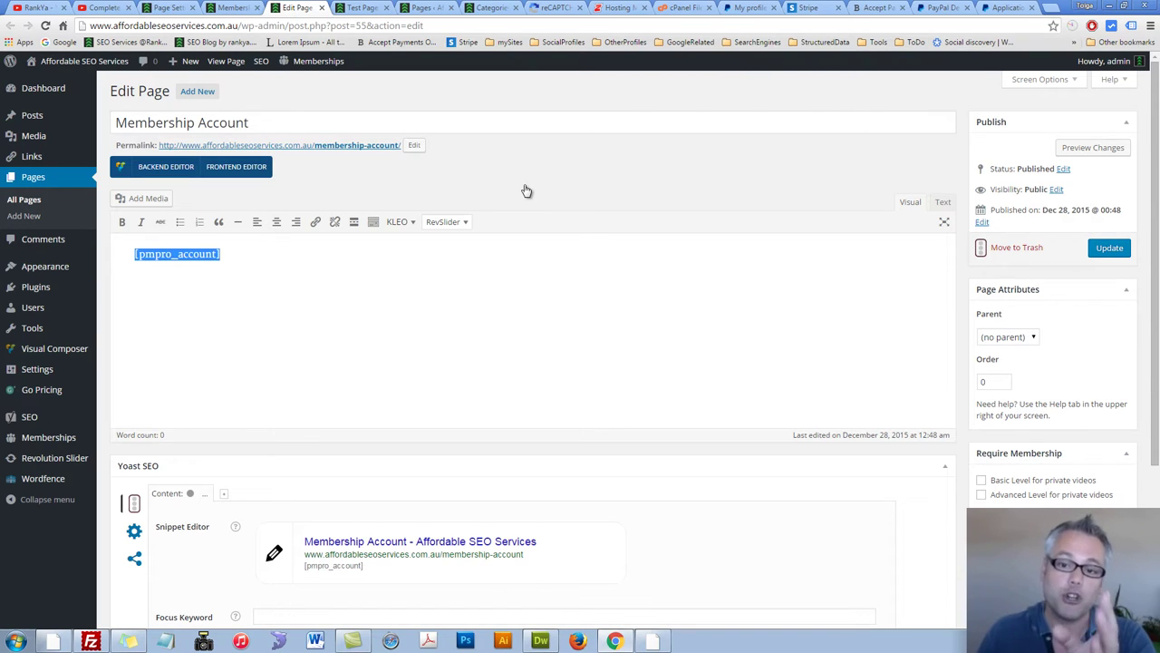
{"action": "left_click", "coordinate": [27, 216]}
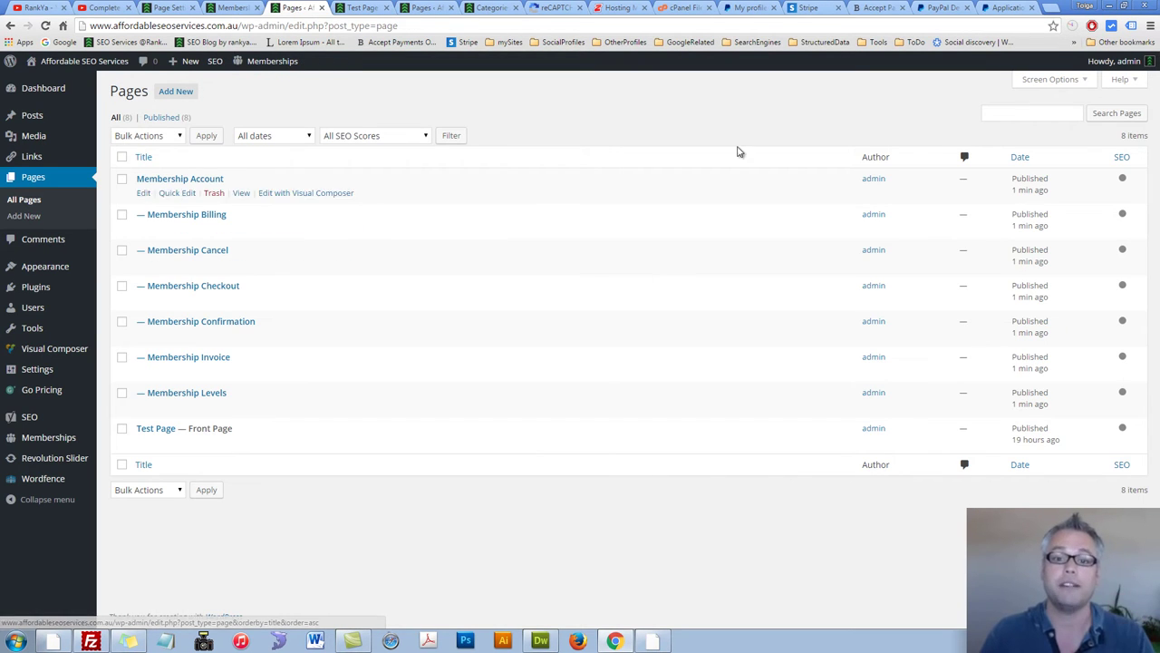
Switch to the web hosting manager and open its file manager at the document root for rankya.club, with hidden files shown.
{"action": "left_click", "coordinate": [615, 11]}
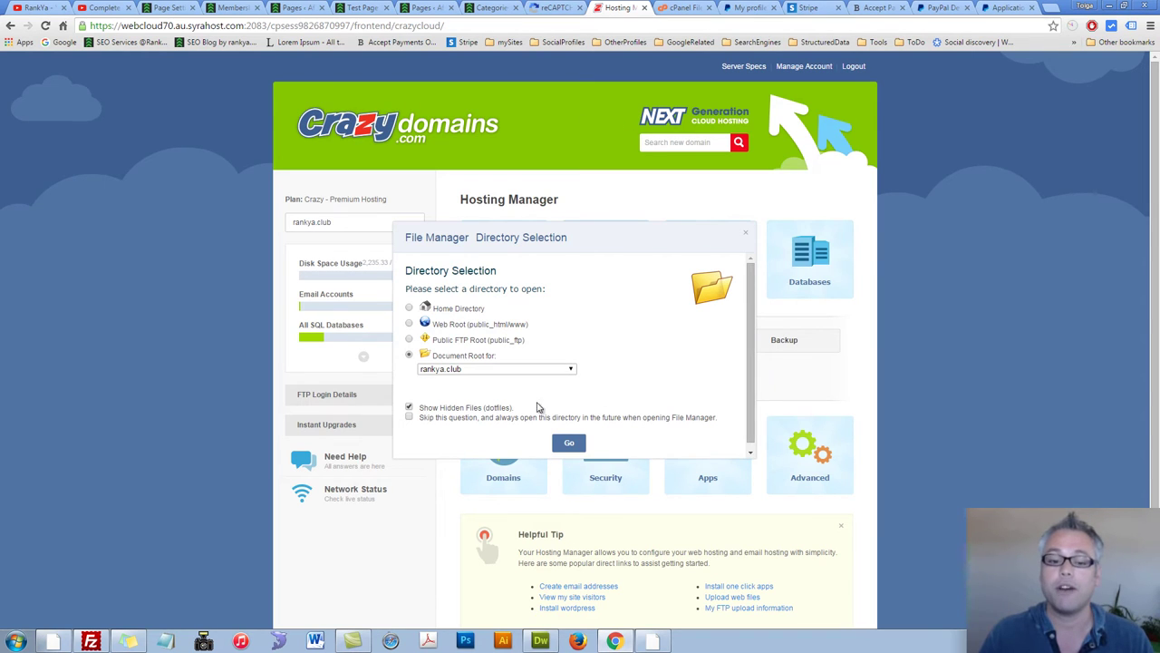
{"action": "left_click", "coordinate": [748, 238]}
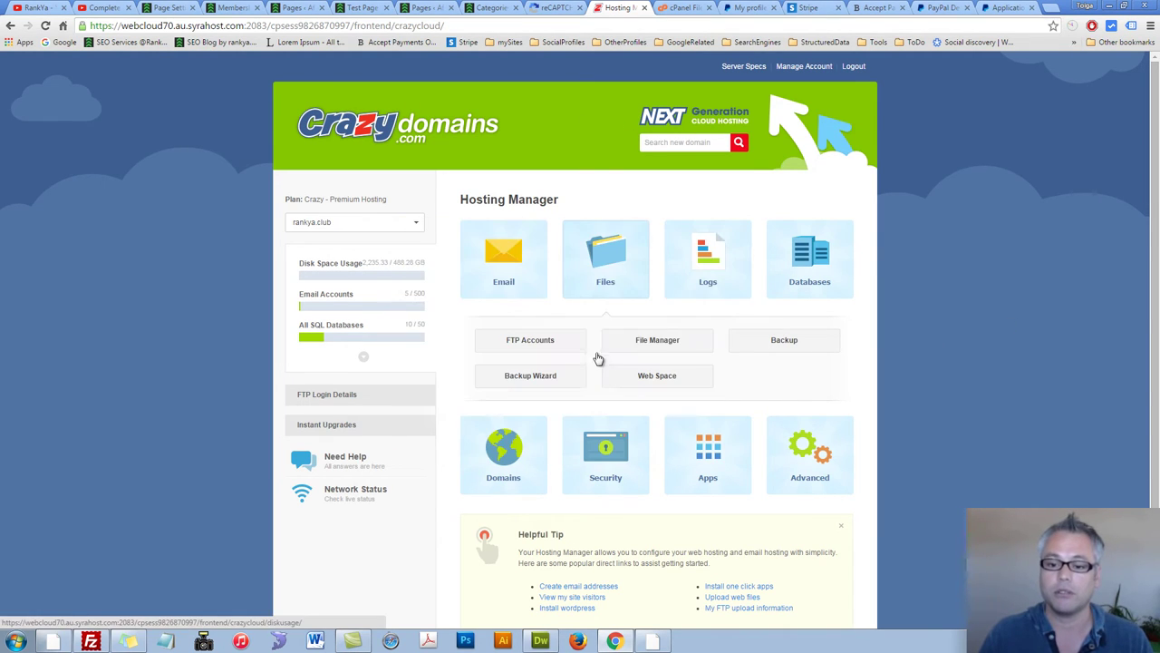
{"action": "left_click", "coordinate": [658, 342]}
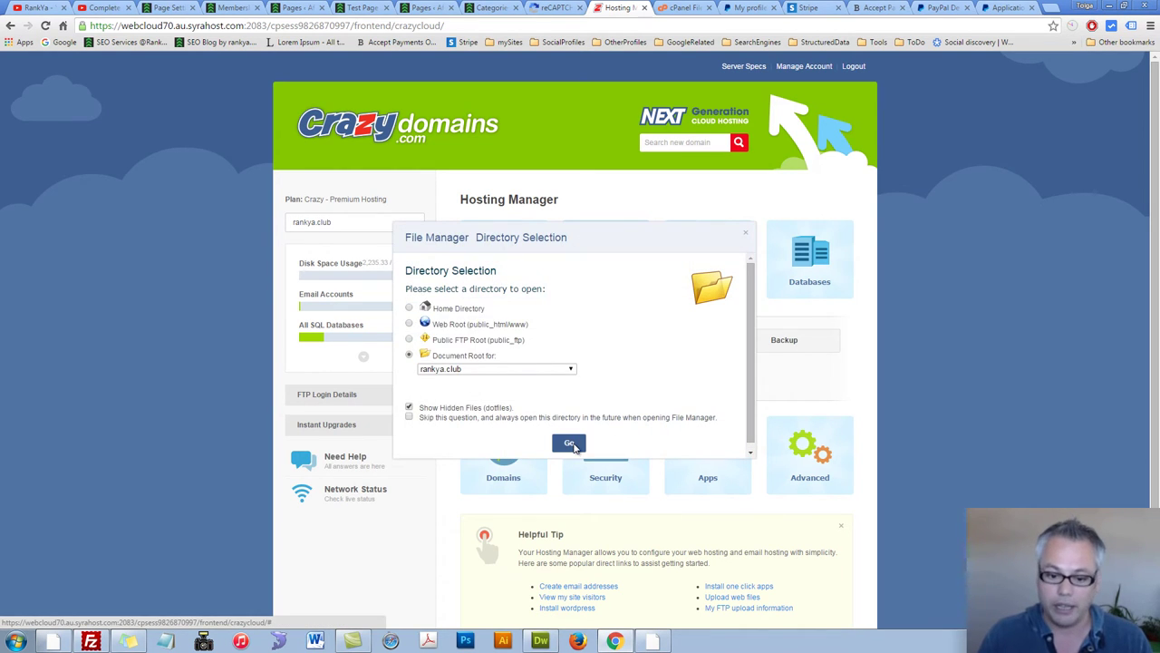
{"action": "left_click", "coordinate": [570, 443]}
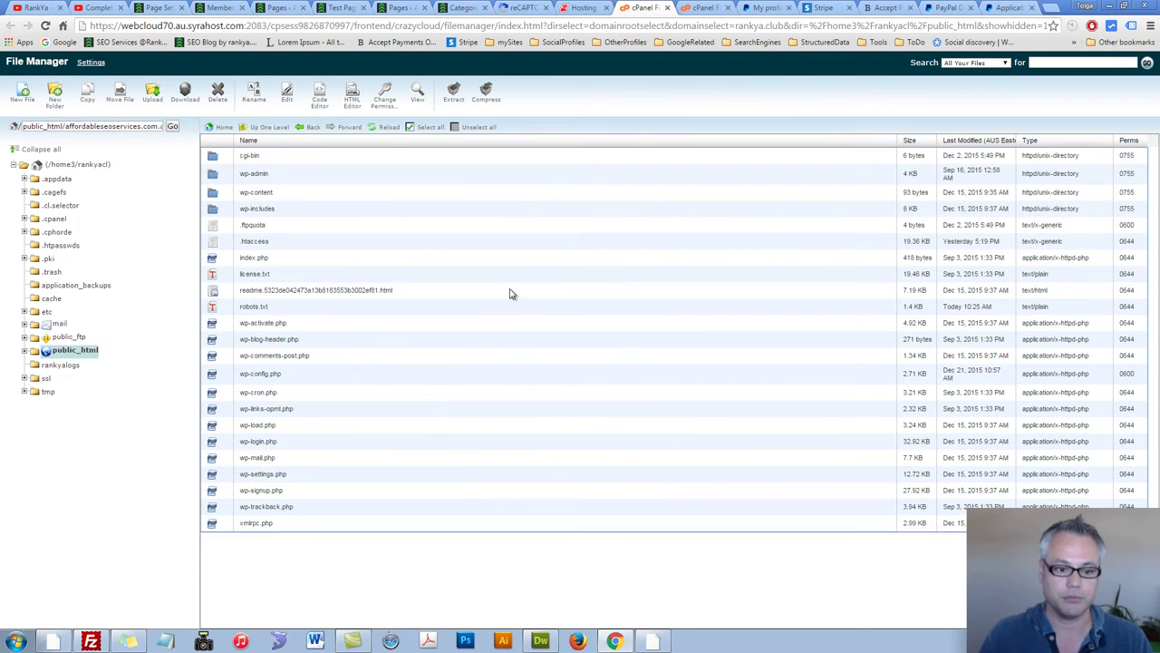
Browse from the site root through wp-content, plugins and paid-memberships-pro into the plugin's pages folder.
{"action": "left_click", "coordinate": [282, 198]}
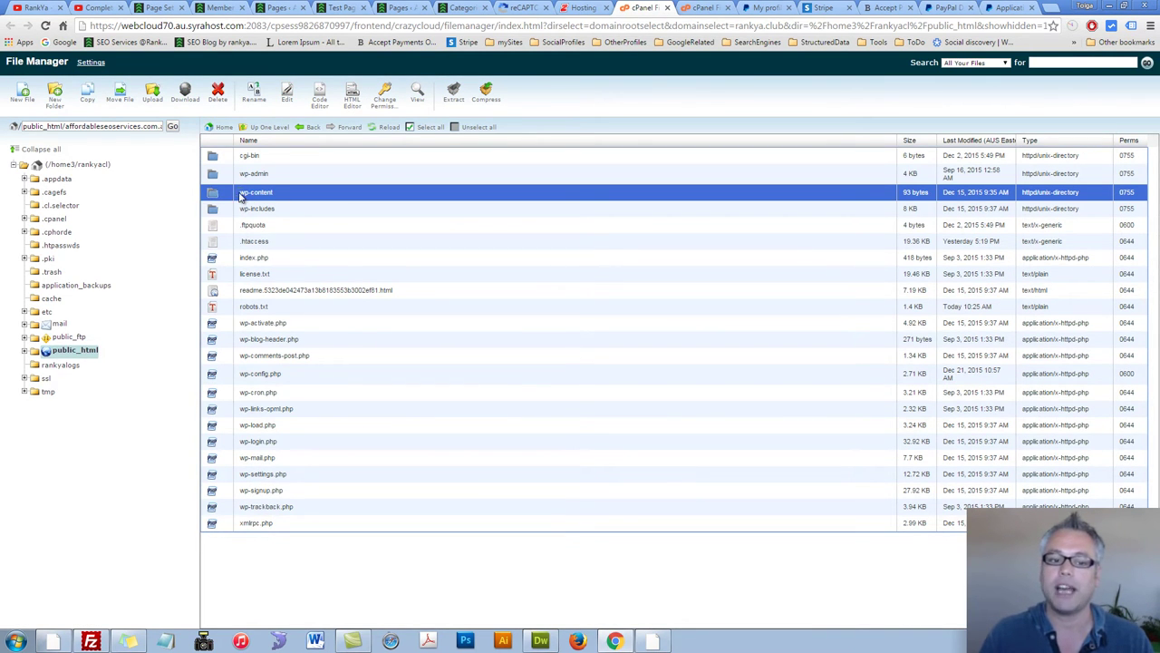
{"action": "double_click", "coordinate": [217, 196]}
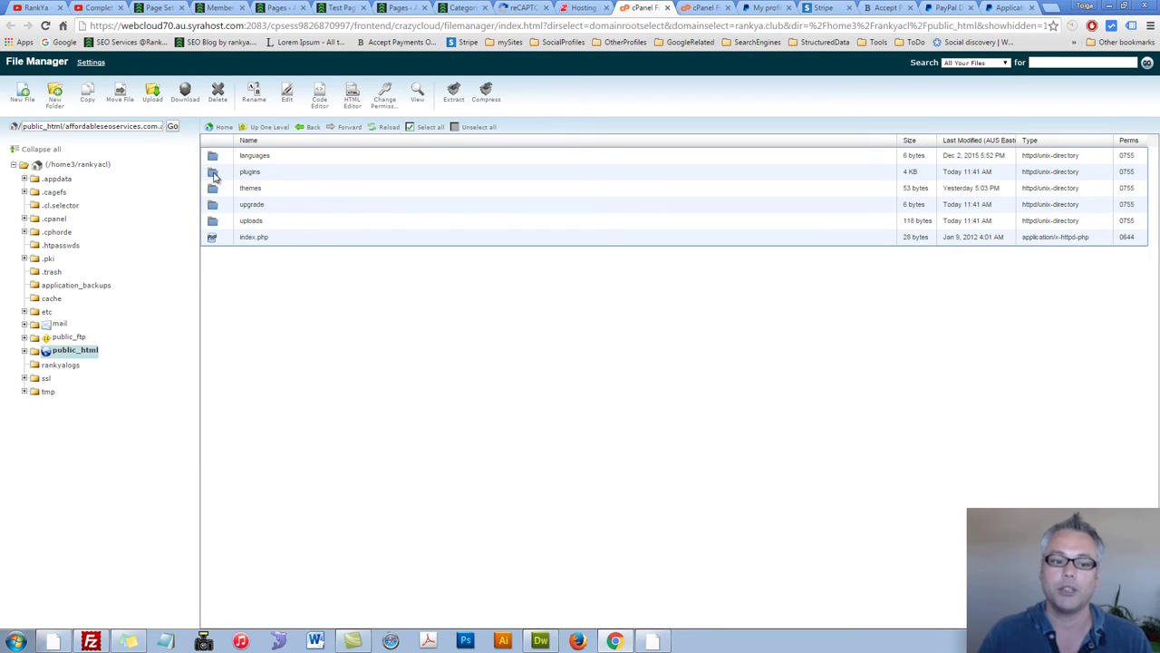
{"action": "double_click", "coordinate": [215, 175]}
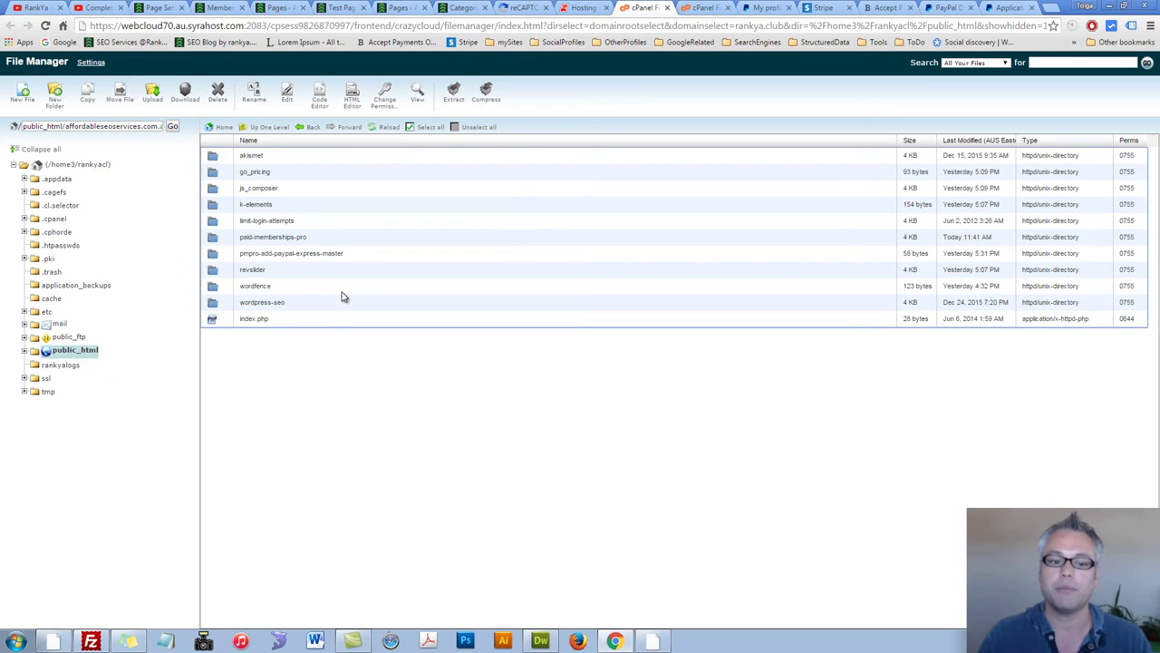
{"action": "left_click", "coordinate": [215, 236]}
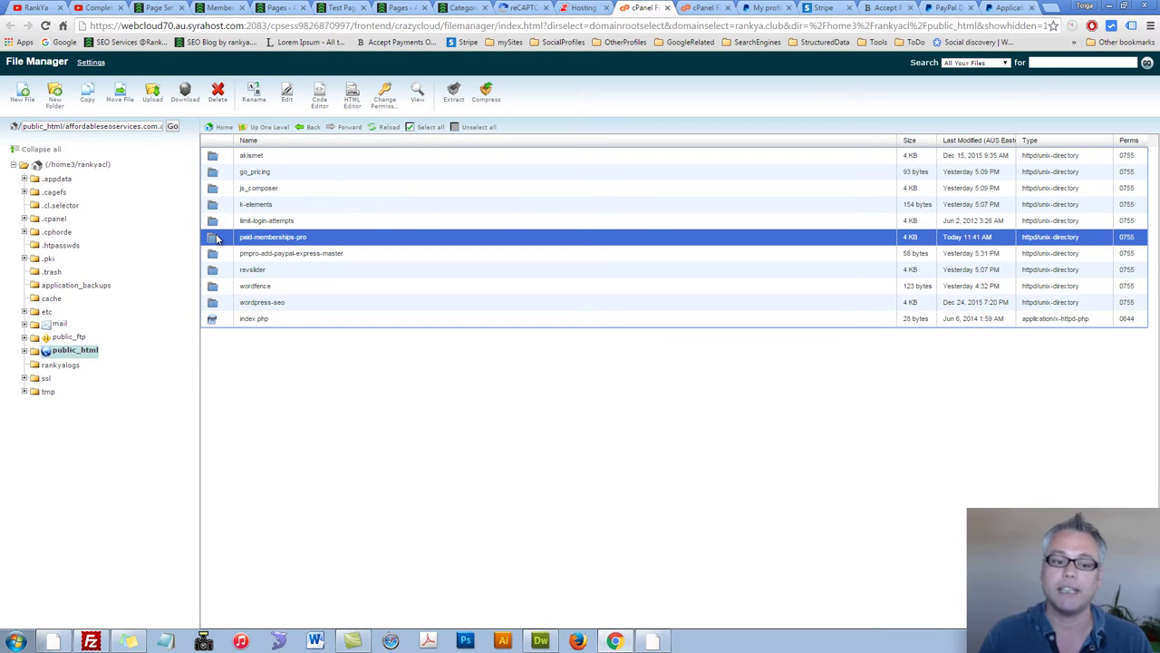
{"action": "double_click", "coordinate": [217, 239]}
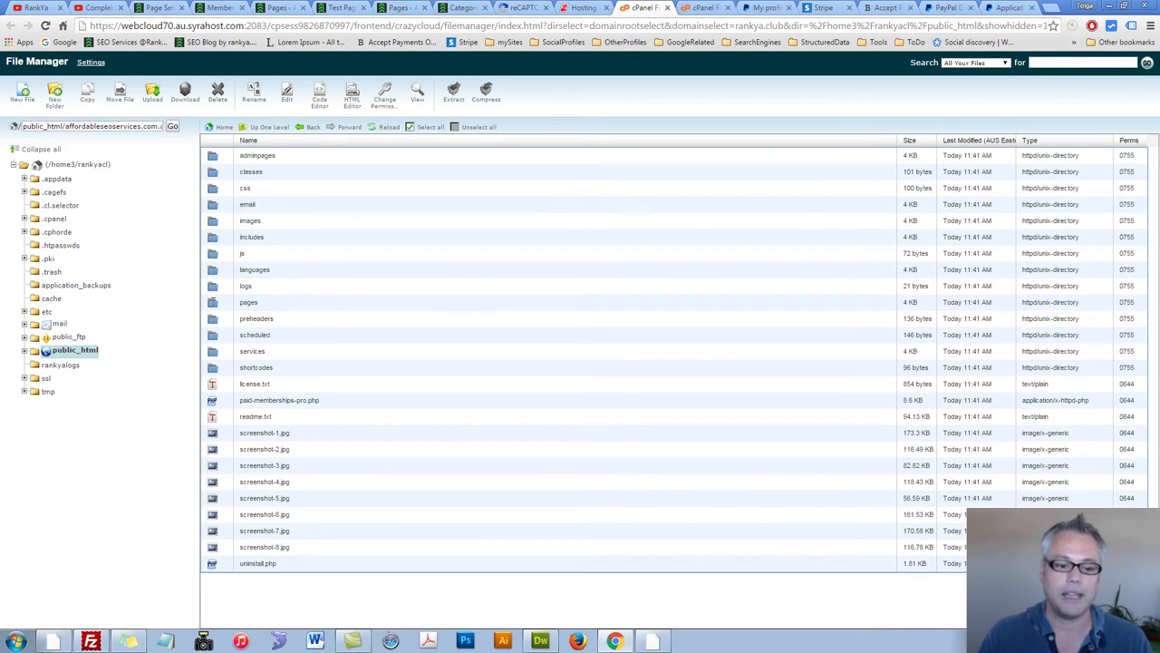
{"action": "left_click", "coordinate": [232, 306]}
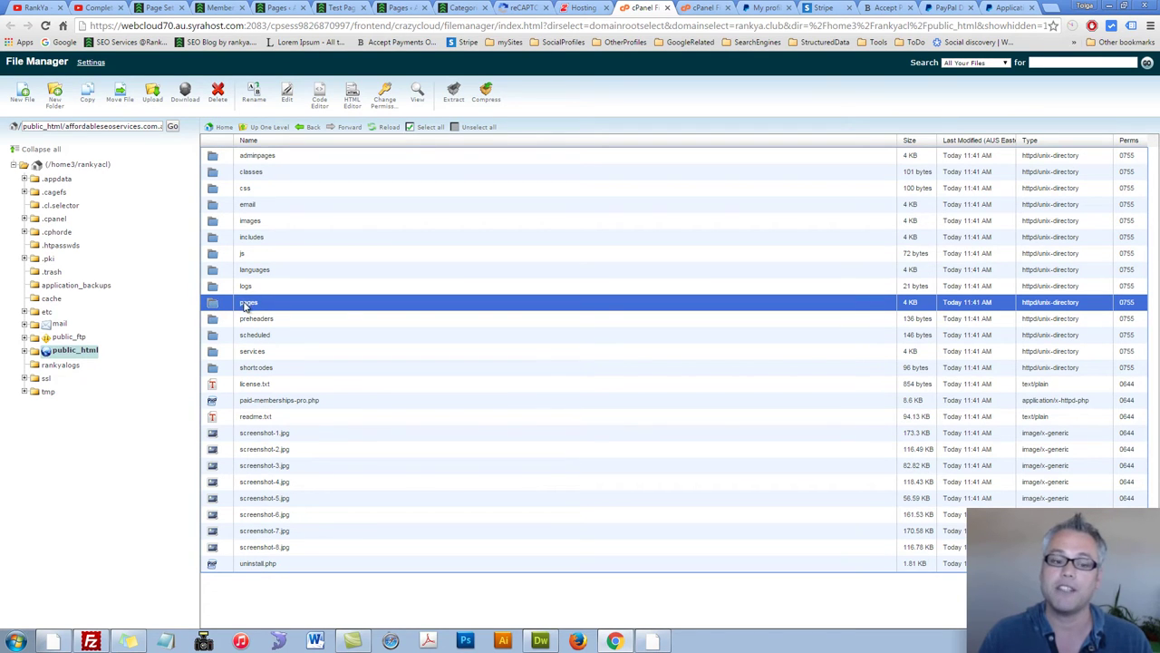
{"action": "double_click", "coordinate": [216, 306]}
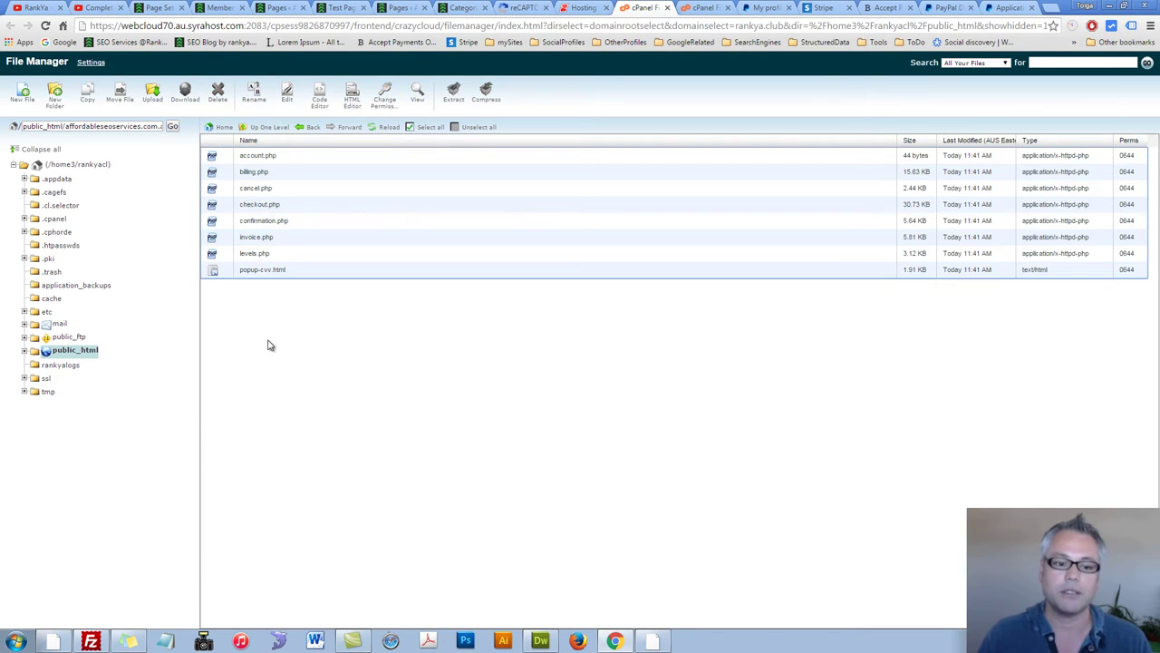
Look over the page template files in the pages folder and open levels.php for editing.
{"action": "left_click", "coordinate": [212, 159]}
{"action": "left_click", "coordinate": [211, 172]}
{"action": "left_click", "coordinate": [210, 220]}
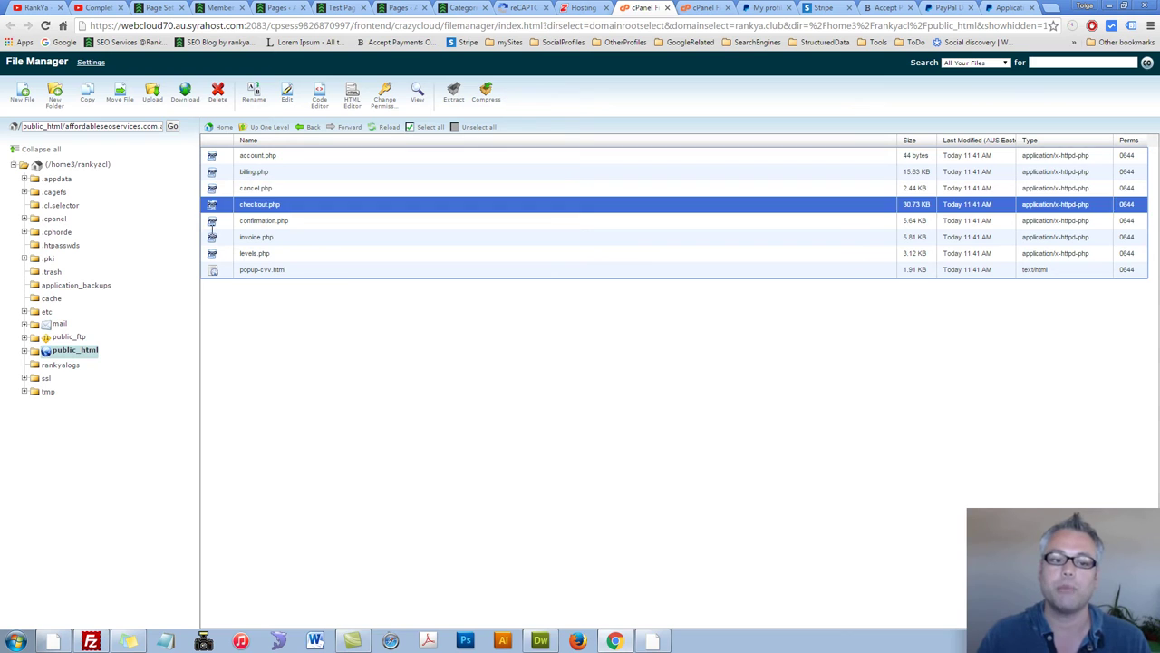
{"action": "left_click", "coordinate": [210, 237], "text": "shift"}
{"action": "left_click", "coordinate": [209, 238]}
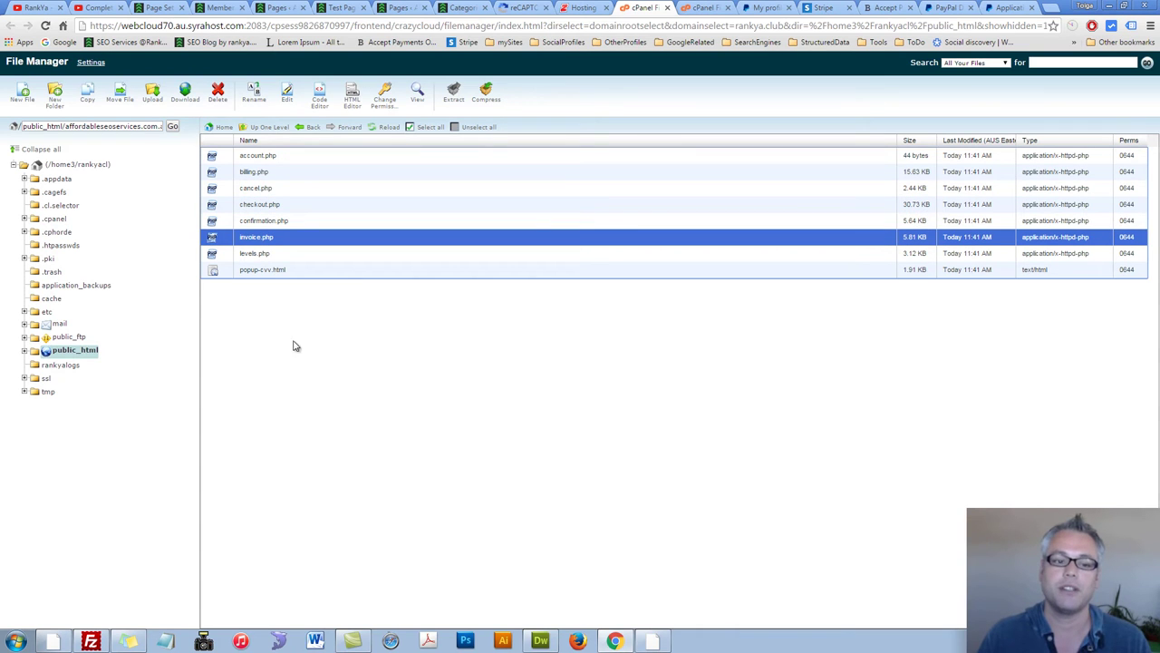
{"action": "left_click", "coordinate": [214, 159]}
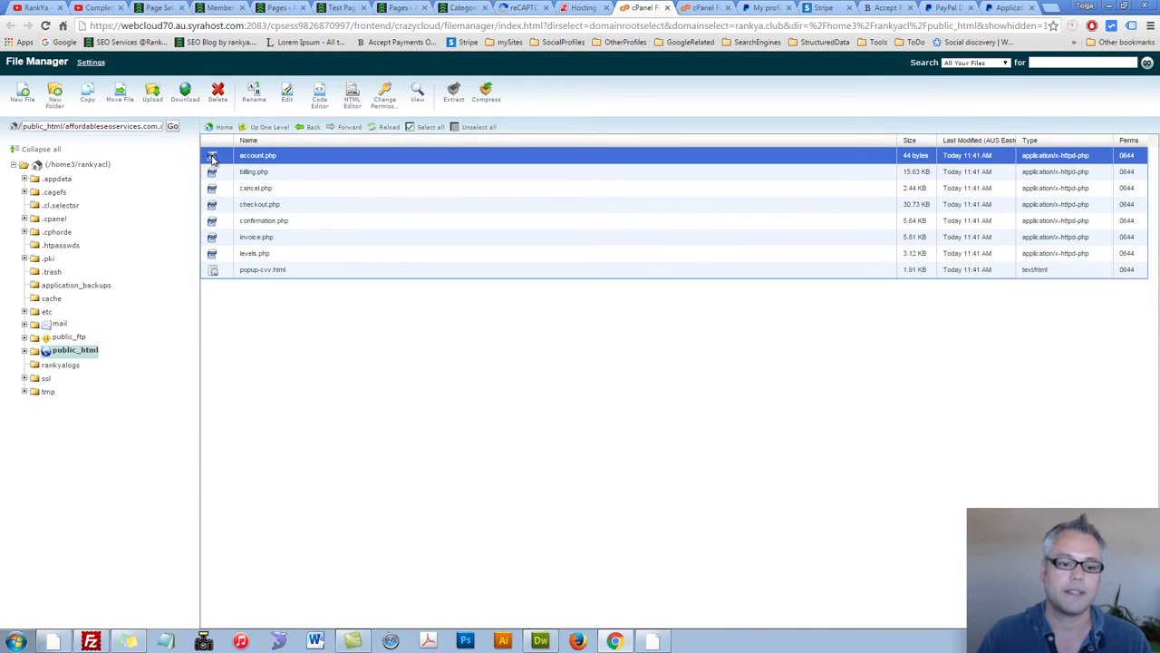
{"action": "left_click", "coordinate": [214, 255]}
{"action": "right_click", "coordinate": [214, 255]}
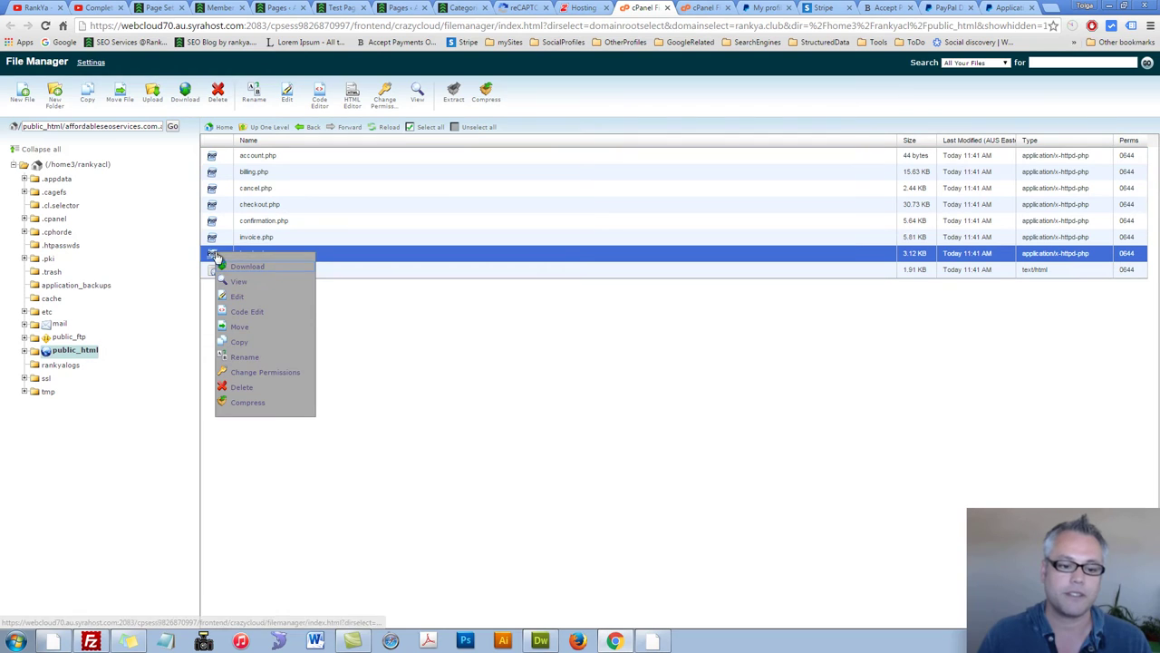
{"action": "left_click", "coordinate": [236, 298]}
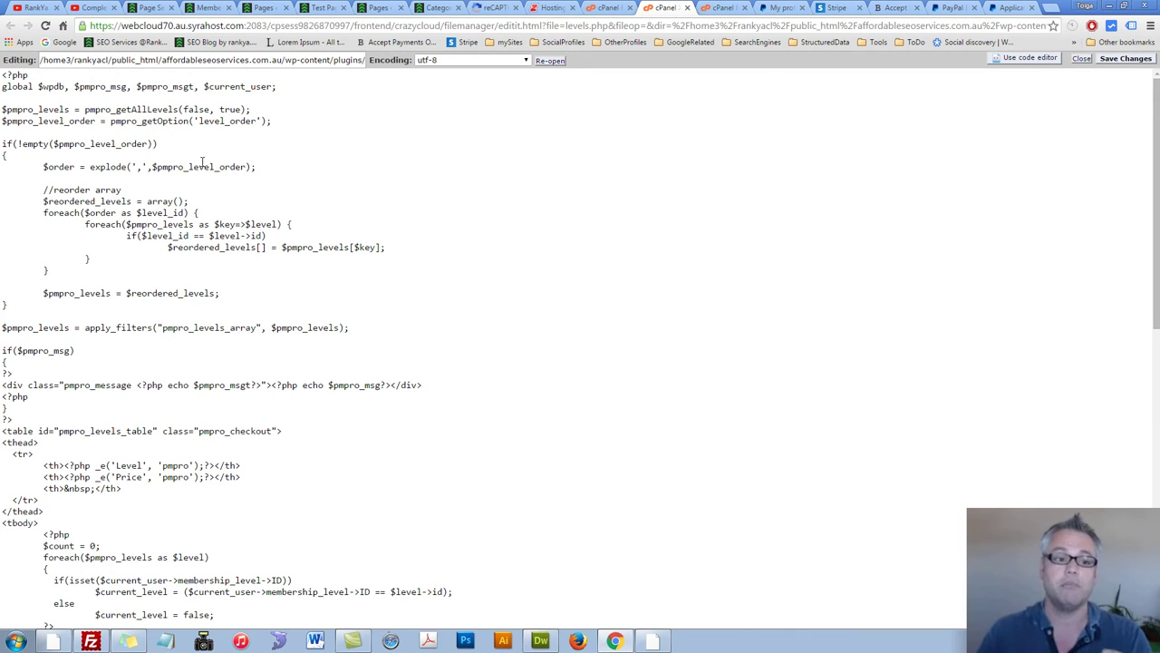
Examine the levels table code in levels.php and compare it with the live Membership Levels page.
{"action": "scroll", "coordinate": [201, 163], "scroll_direction": "down", "scroll_amount": 2}
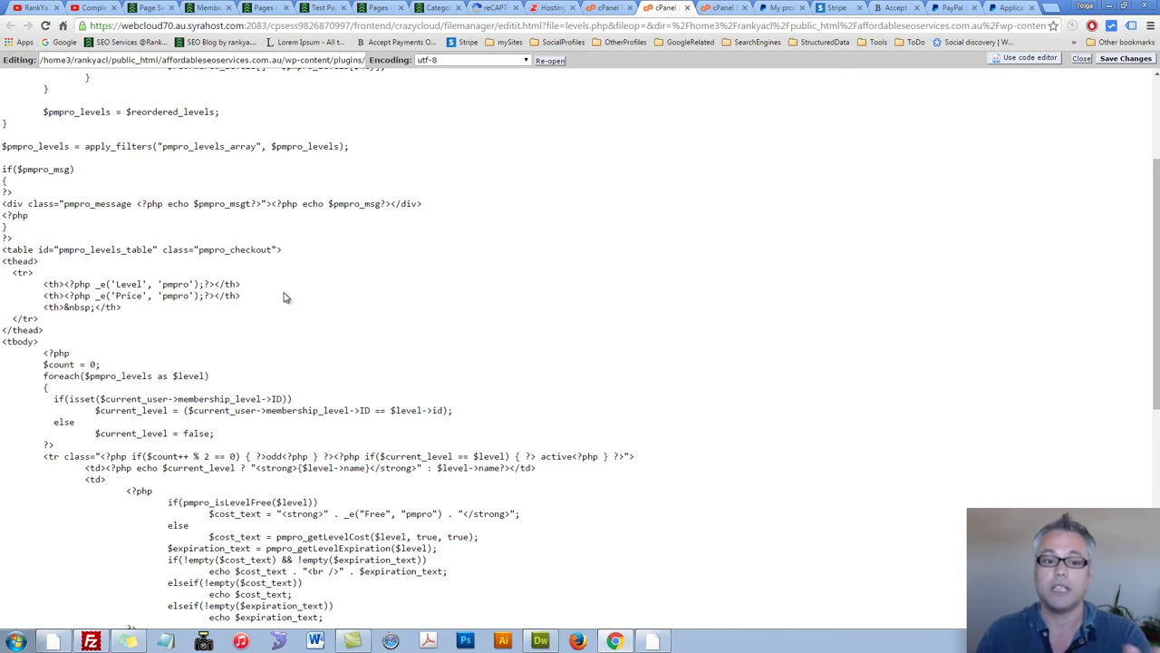
{"action": "left_click", "coordinate": [211, 10]}
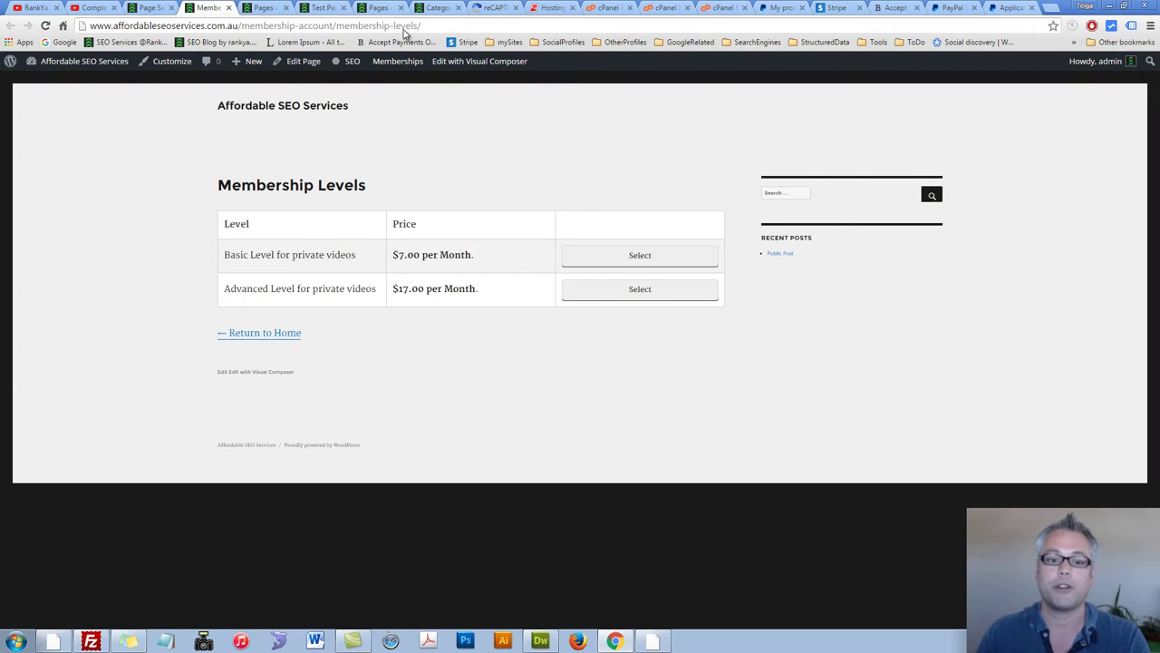
{"action": "left_click", "coordinate": [649, 11]}
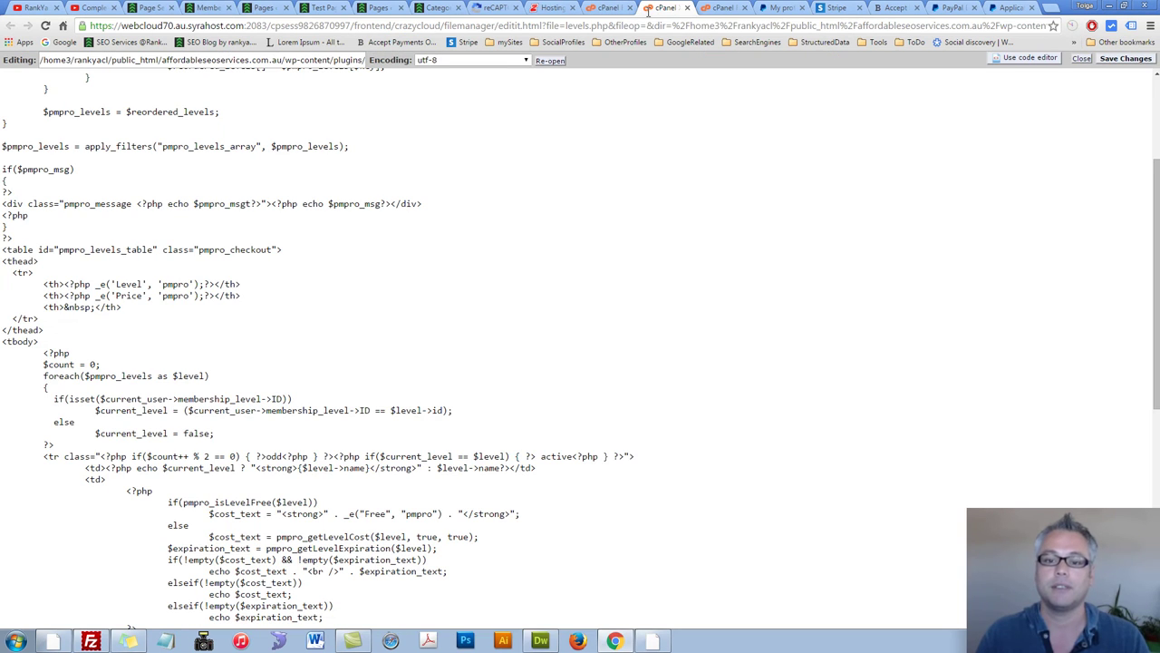
{"action": "scroll", "coordinate": [171, 373], "scroll_direction": "down", "scroll_amount": 1}
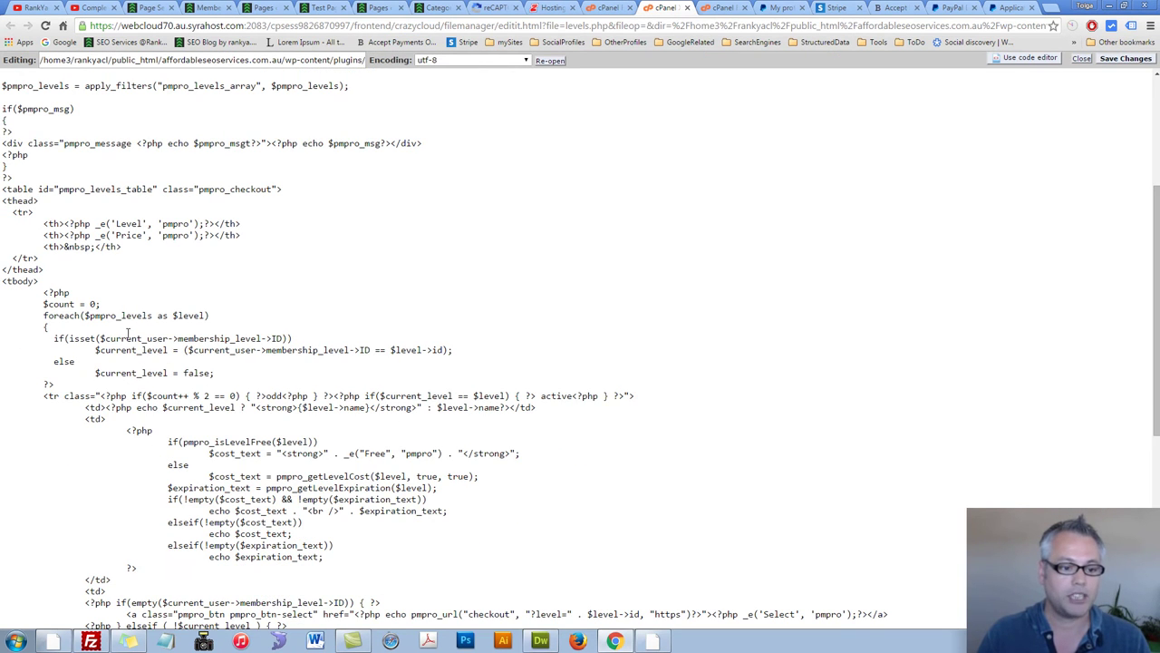
{"action": "scroll", "coordinate": [127, 334], "scroll_direction": "up", "scroll_amount": 1}
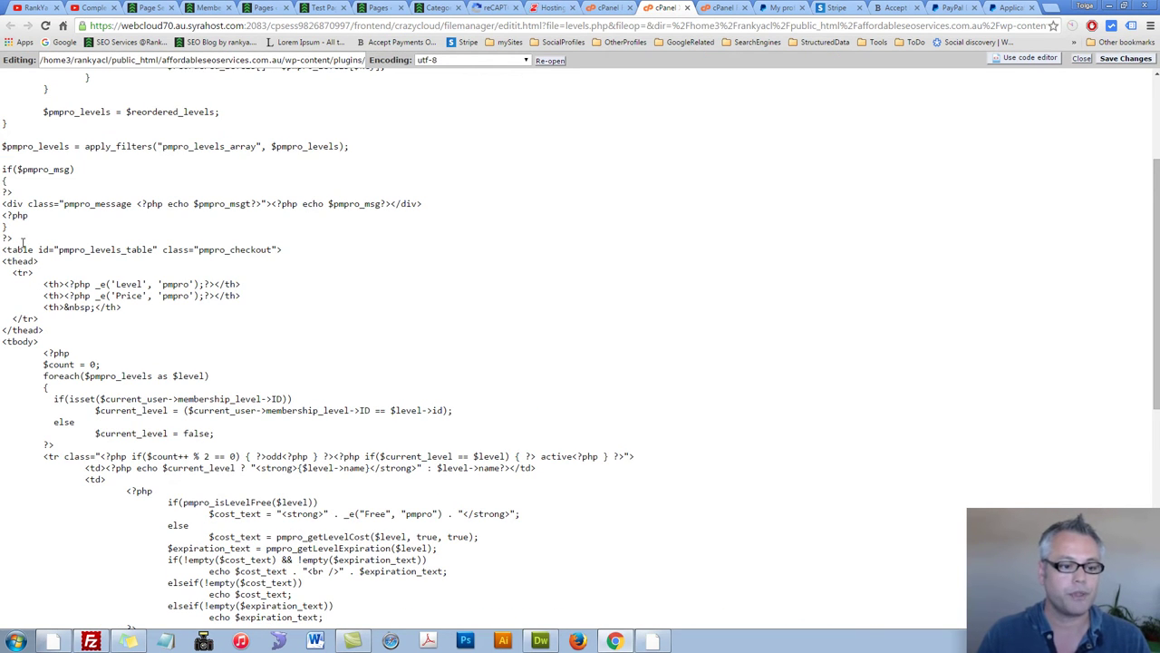
Insert the text "Hello World" before the opening pmpro_levels_table tag in levels.php and save the changes.
{"action": "left_click", "coordinate": [316, 247]}
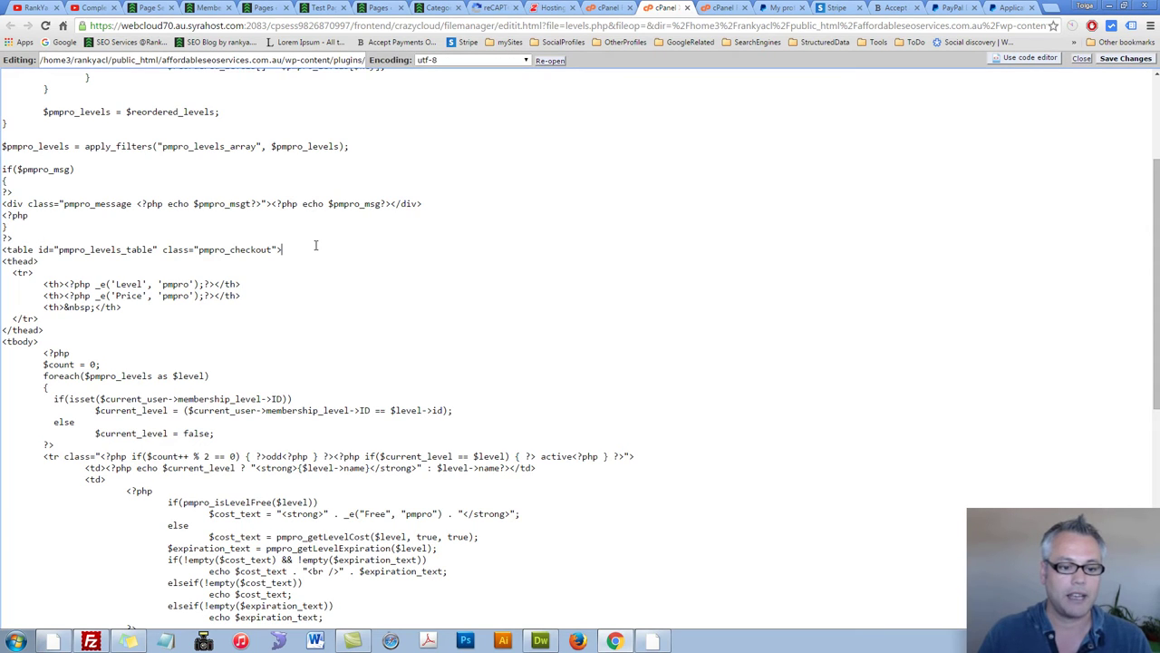
{"action": "left_click", "coordinate": [3, 249]}
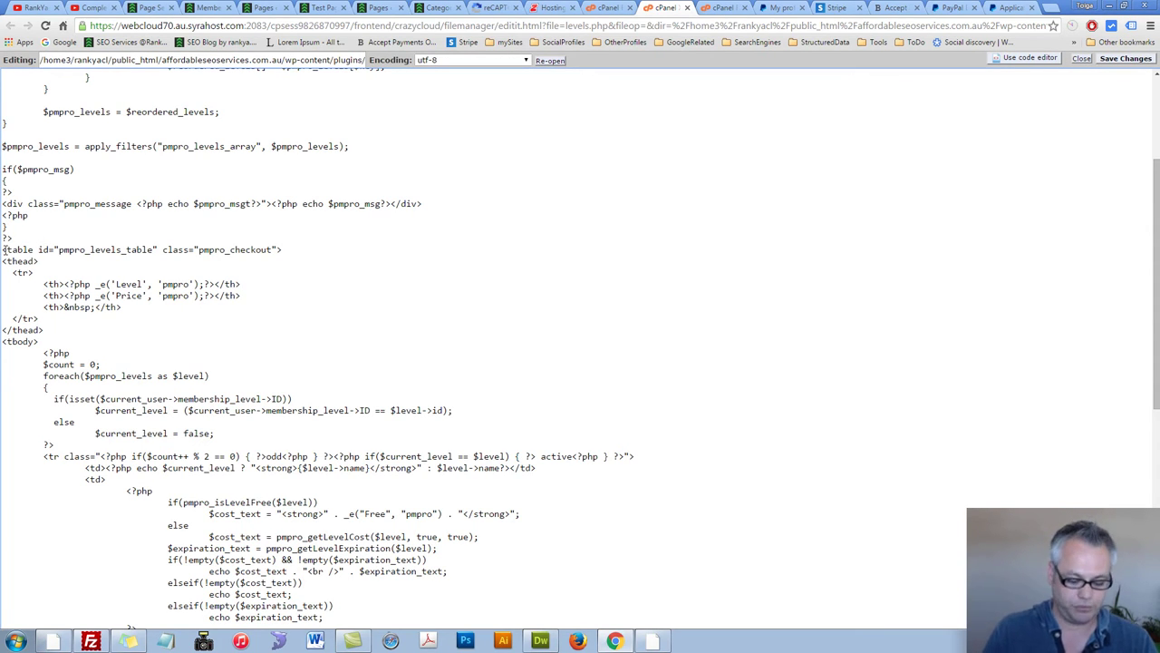
{"action": "type", "text": "Hello World"}
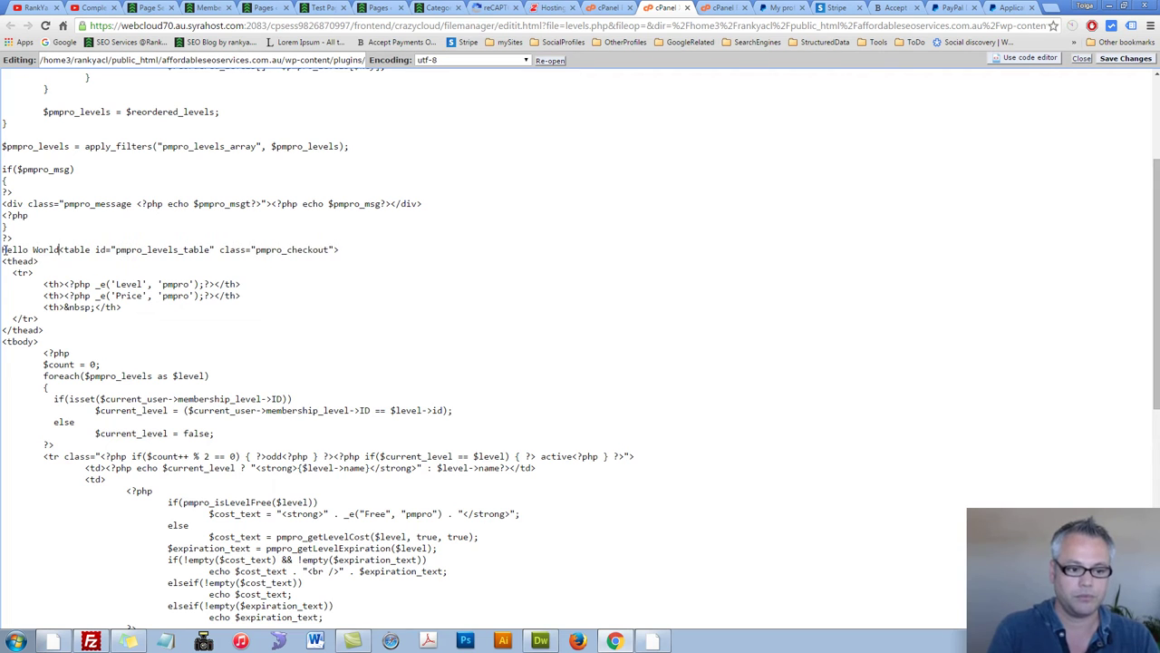
{"action": "left_click_drag", "start_coordinate": [63, 249], "coordinate": [346, 250]}
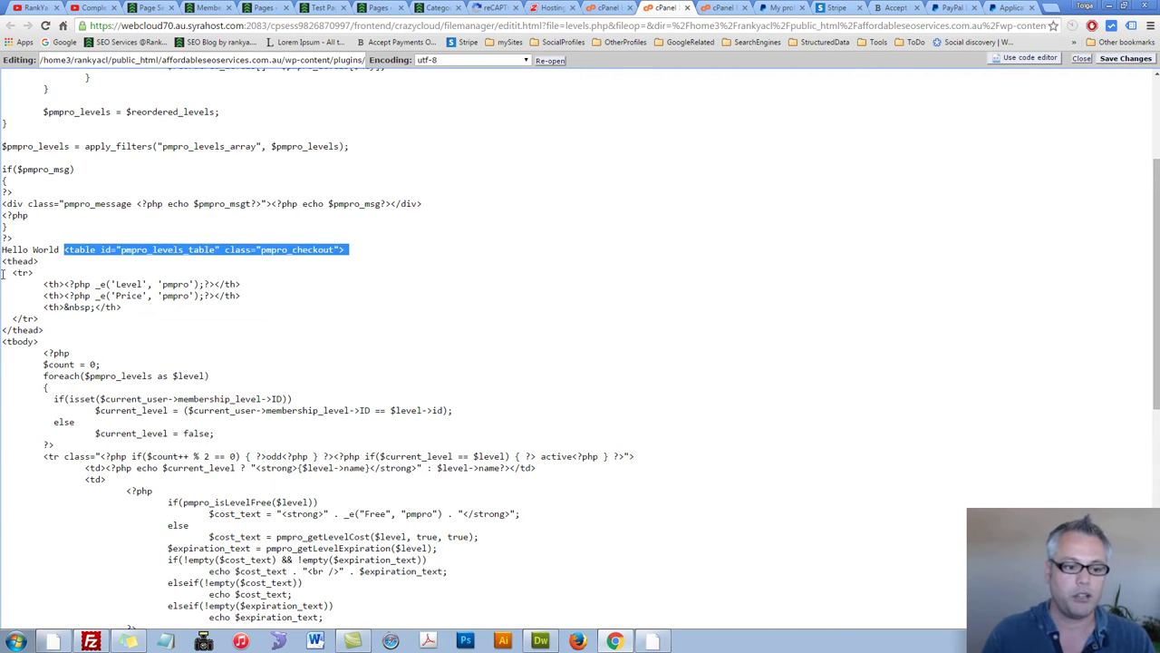
{"action": "left_click", "coordinate": [870, 285]}
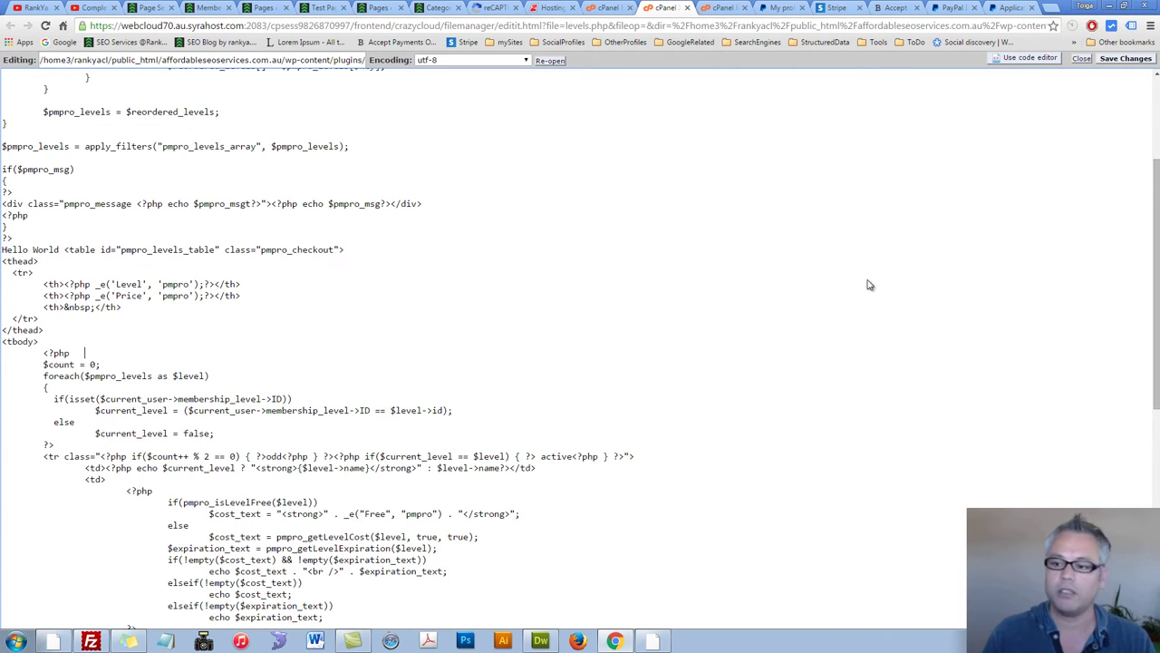
{"action": "left_click", "coordinate": [1125, 60]}
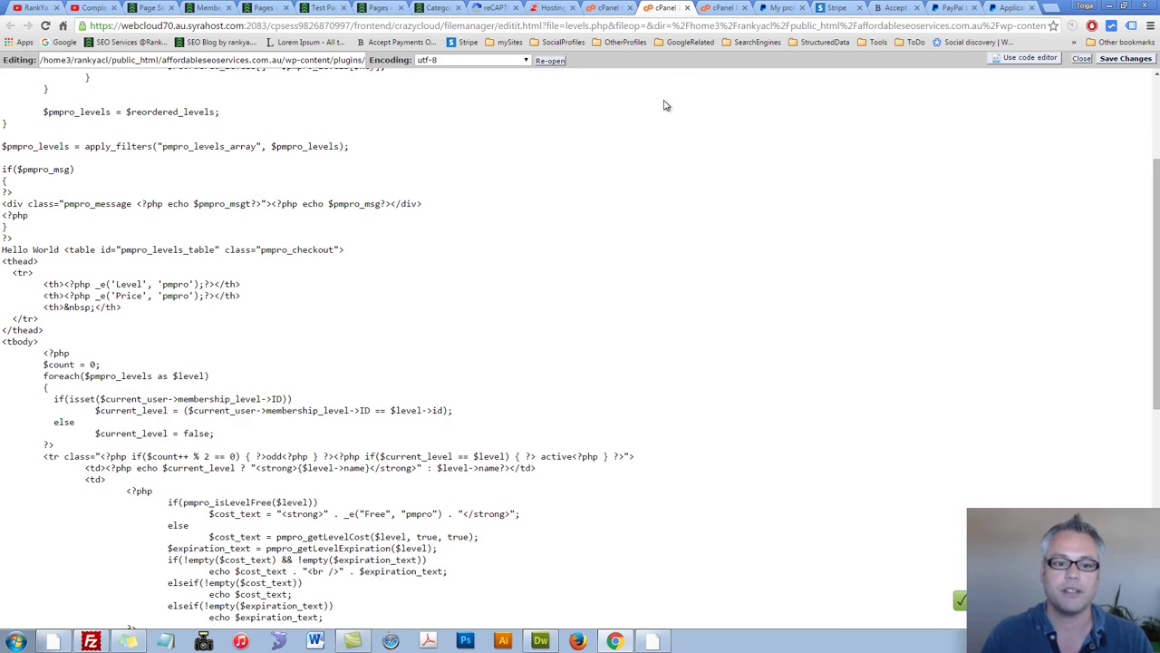
Reload the live Membership Levels page and check for the added text above the levels table.
{"action": "left_click", "coordinate": [609, 7]}
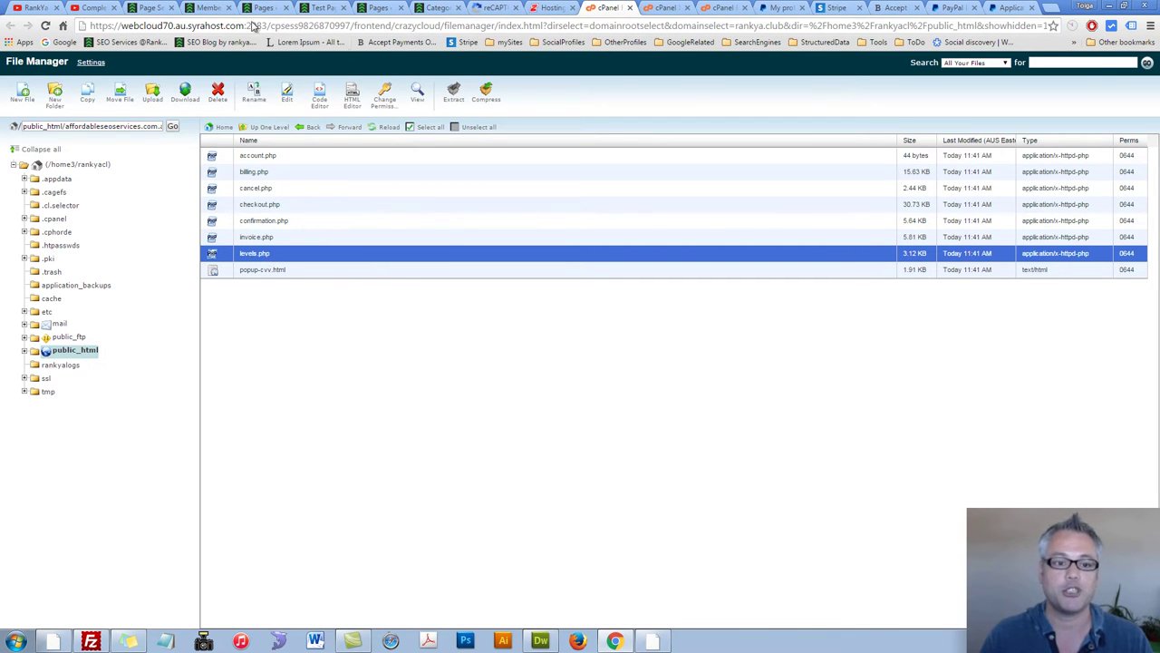
{"action": "left_click", "coordinate": [209, 7]}
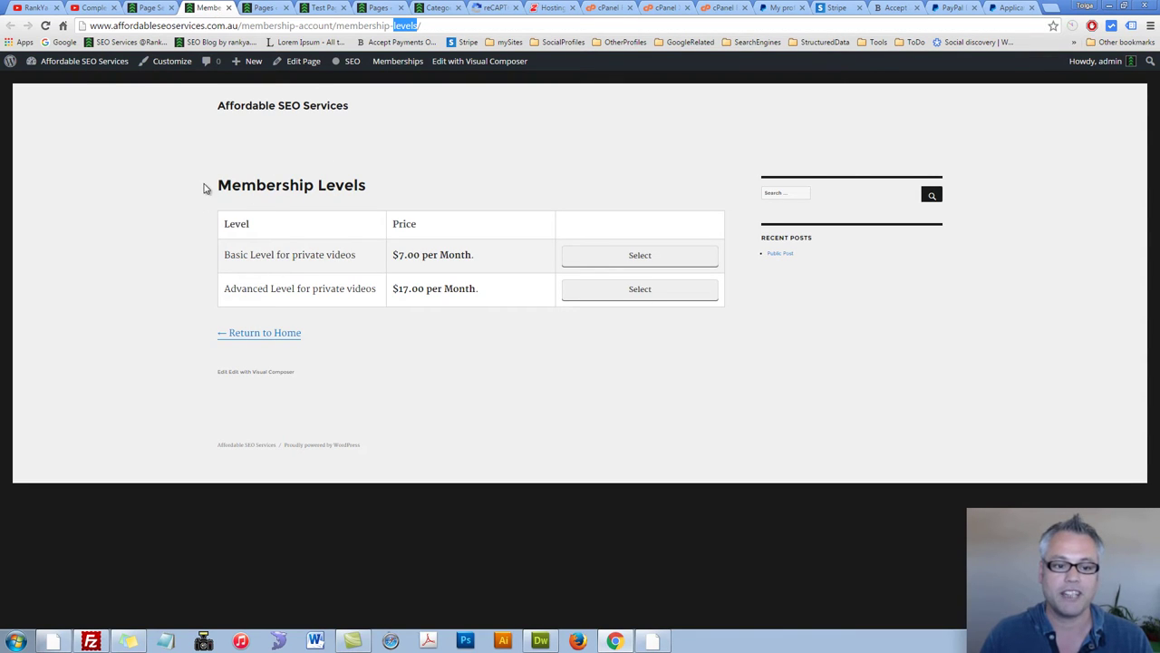
{"action": "left_click", "coordinate": [45, 26]}
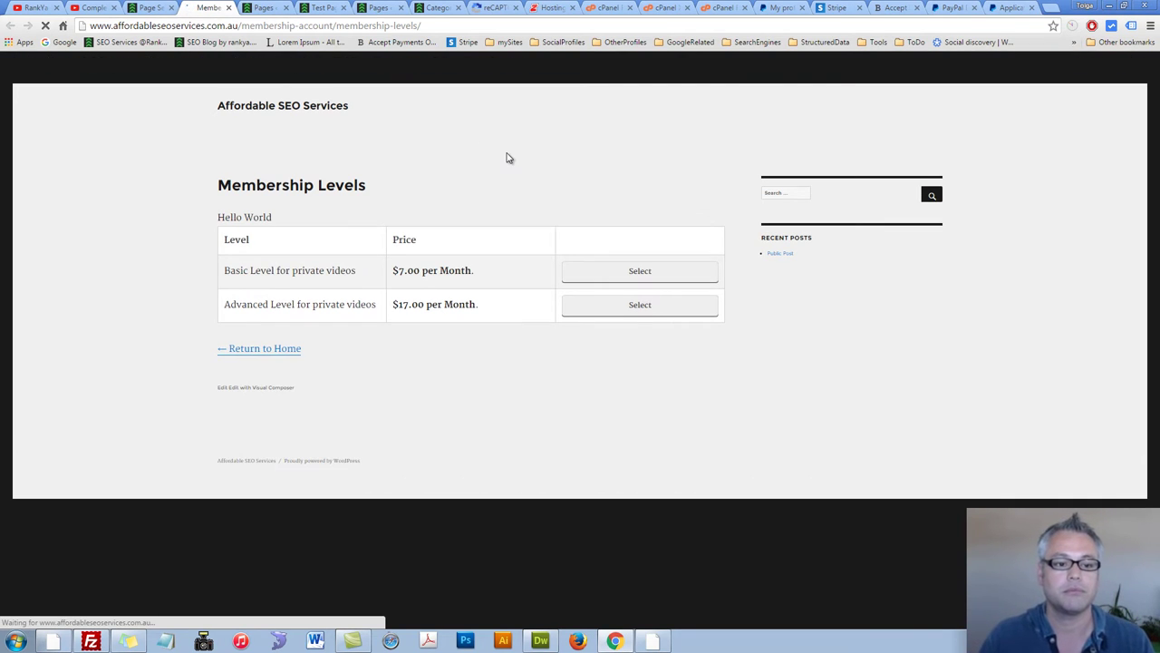
{"action": "left_click_drag", "start_coordinate": [218, 223], "coordinate": [272, 218]}
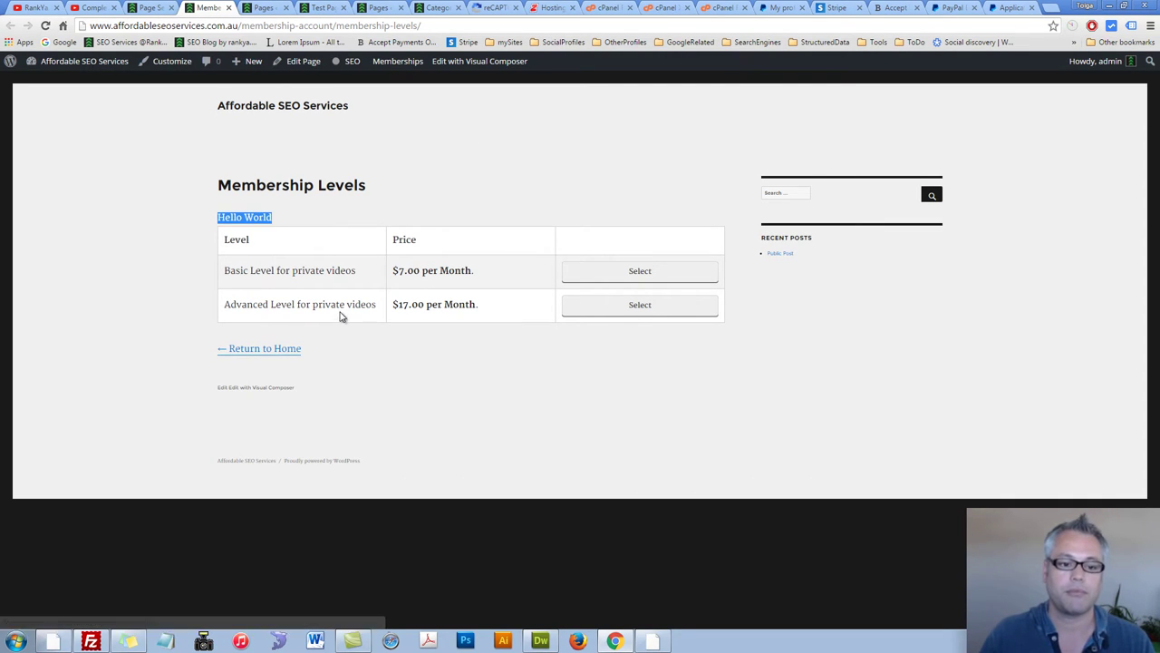
{"action": "left_click", "coordinate": [456, 270]}
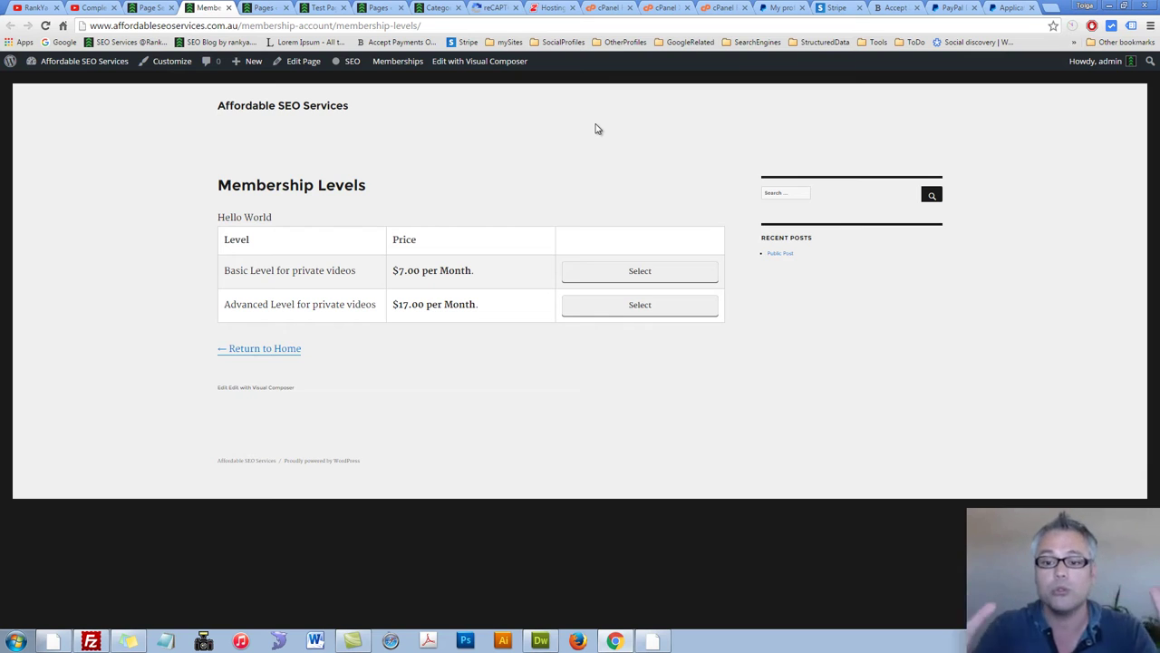
Open the Paid Memberships Pro email settings and replace the From Email with an admin sender address.
{"action": "key", "text": "ctrl+shift+Tab"}
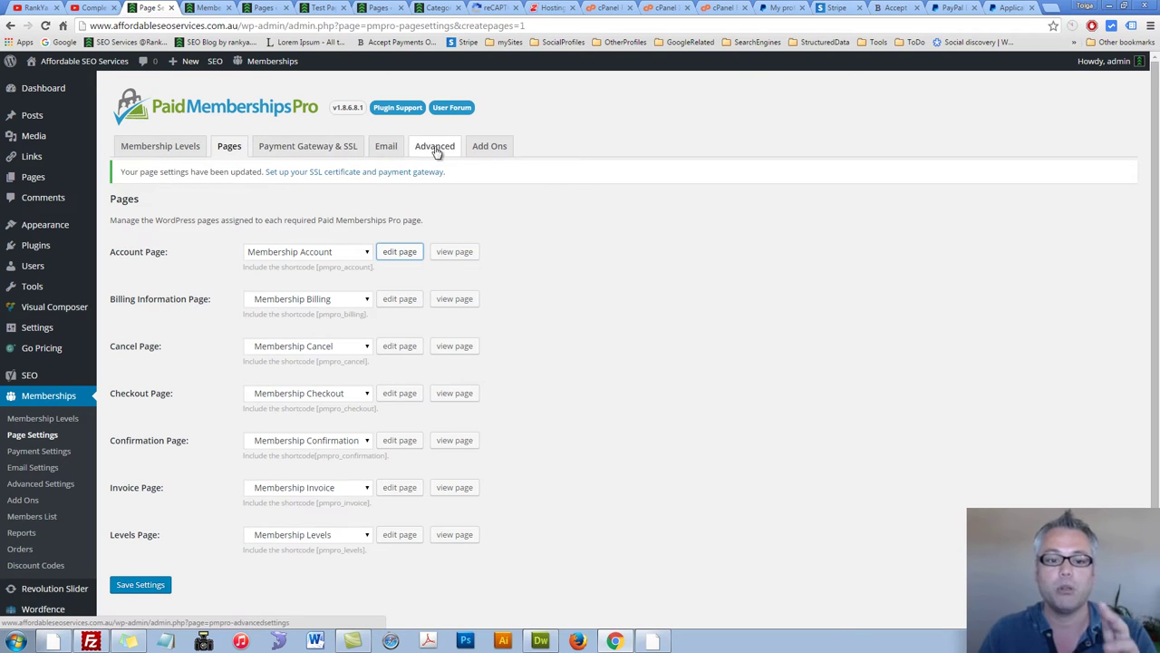
{"action": "left_click", "coordinate": [388, 150]}
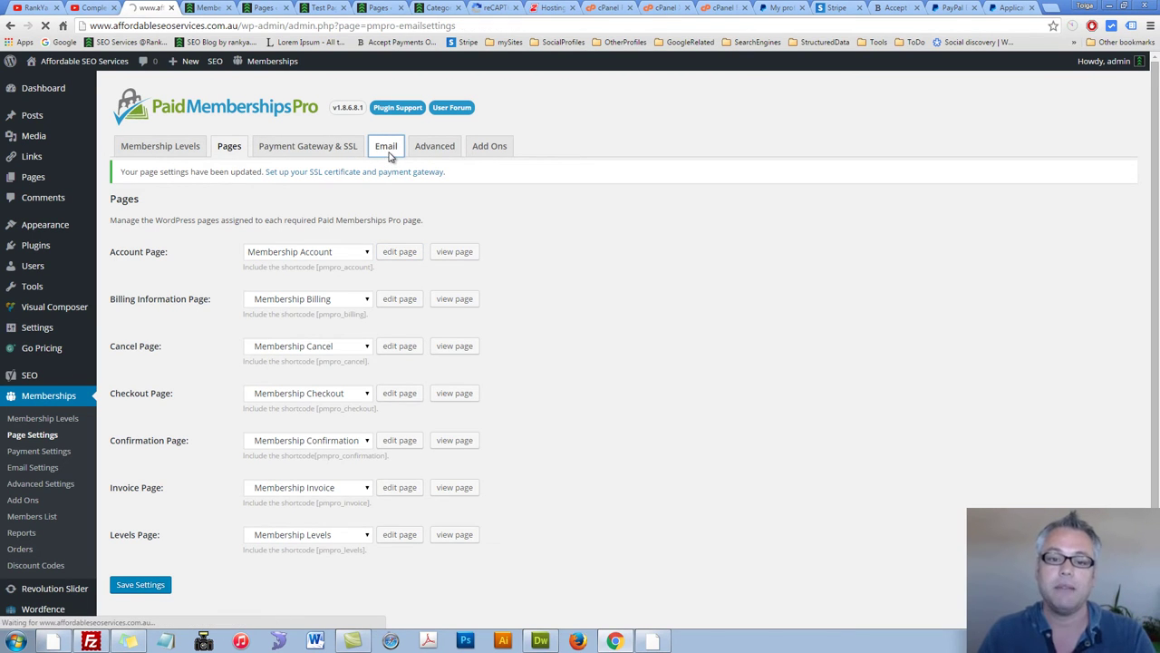
{"action": "left_click_drag", "start_coordinate": [288, 287], "coordinate": [181, 292]}
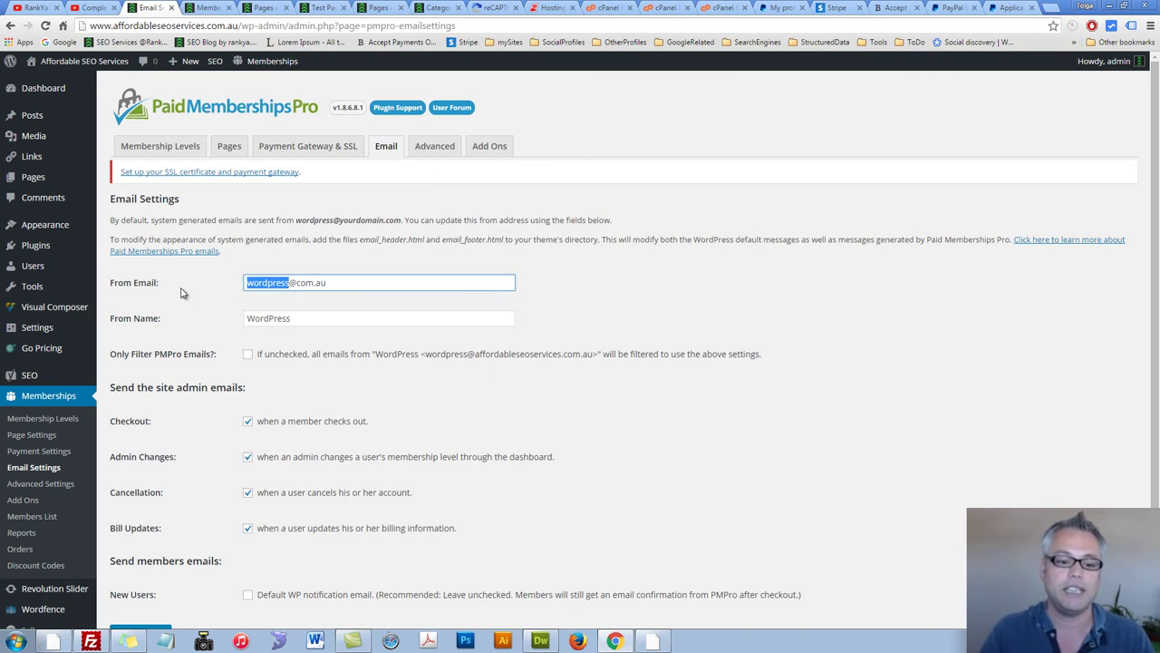
{"action": "type", "text": "admin@"}
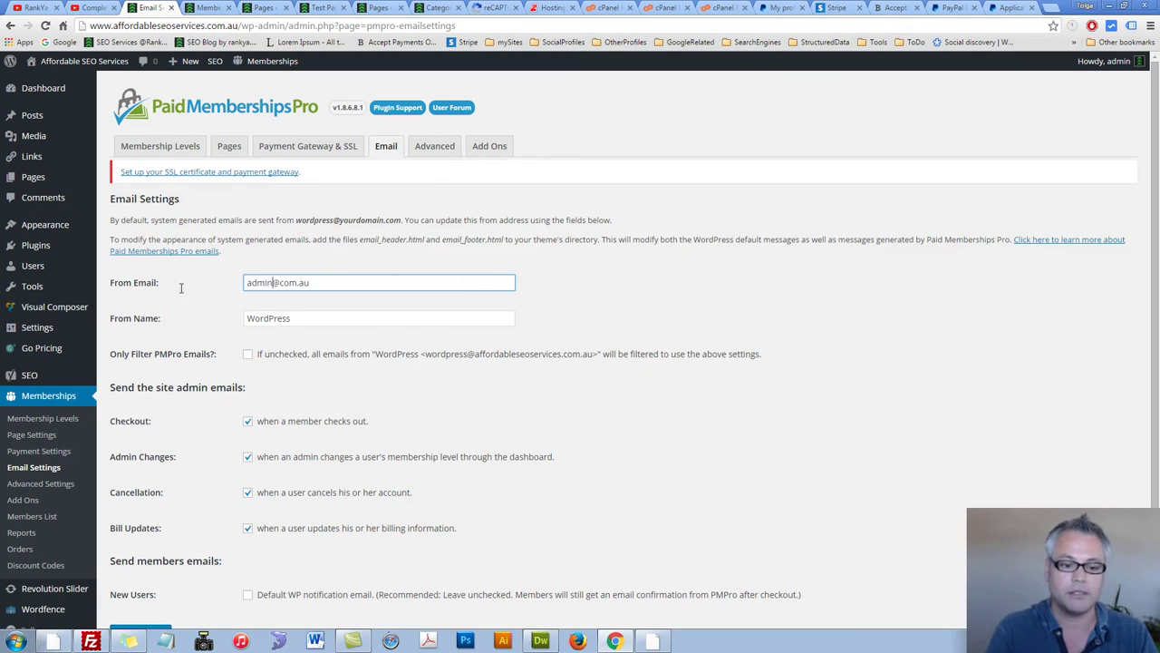
{"action": "type", "text": "yoursite"}
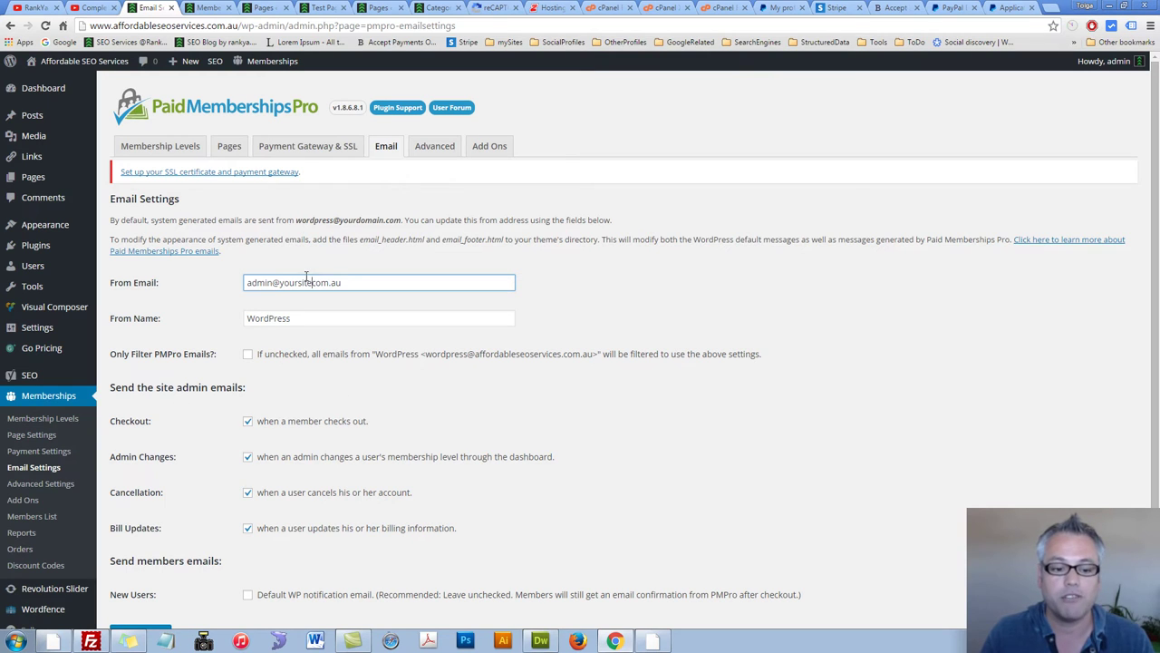
{"action": "left_click_drag", "start_coordinate": [353, 278], "coordinate": [248, 282]}
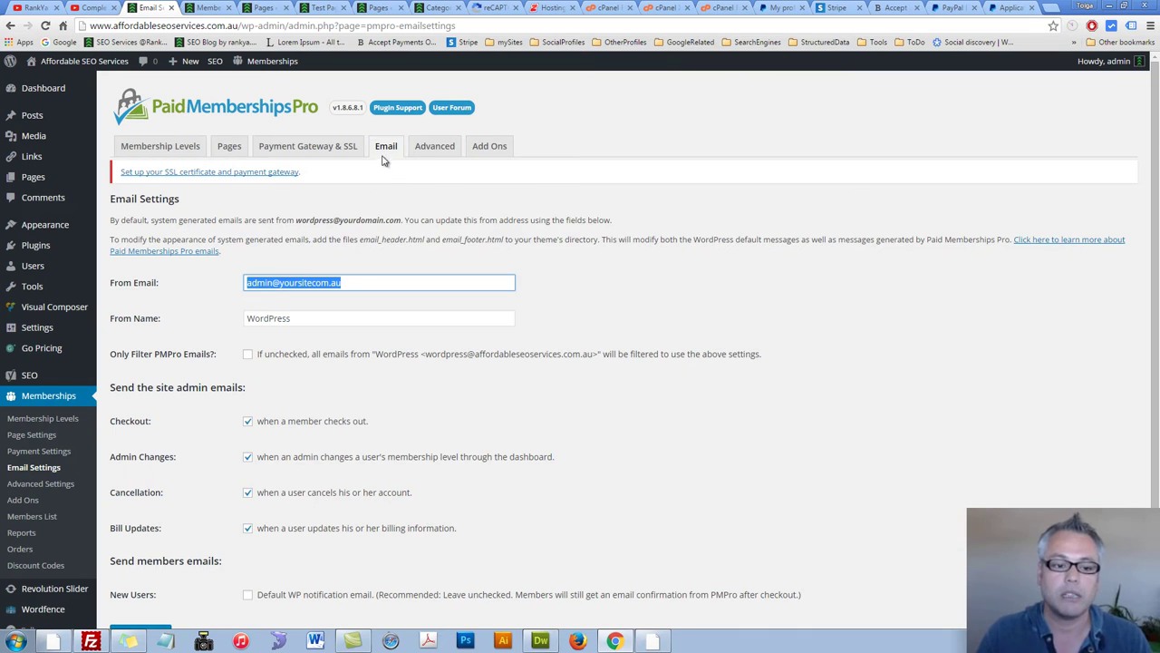
{"action": "scroll", "coordinate": [449, 356], "scroll_direction": "down", "scroll_amount": 2}
{"action": "scroll", "coordinate": [377, 454], "scroll_direction": "up", "scroll_amount": 2}
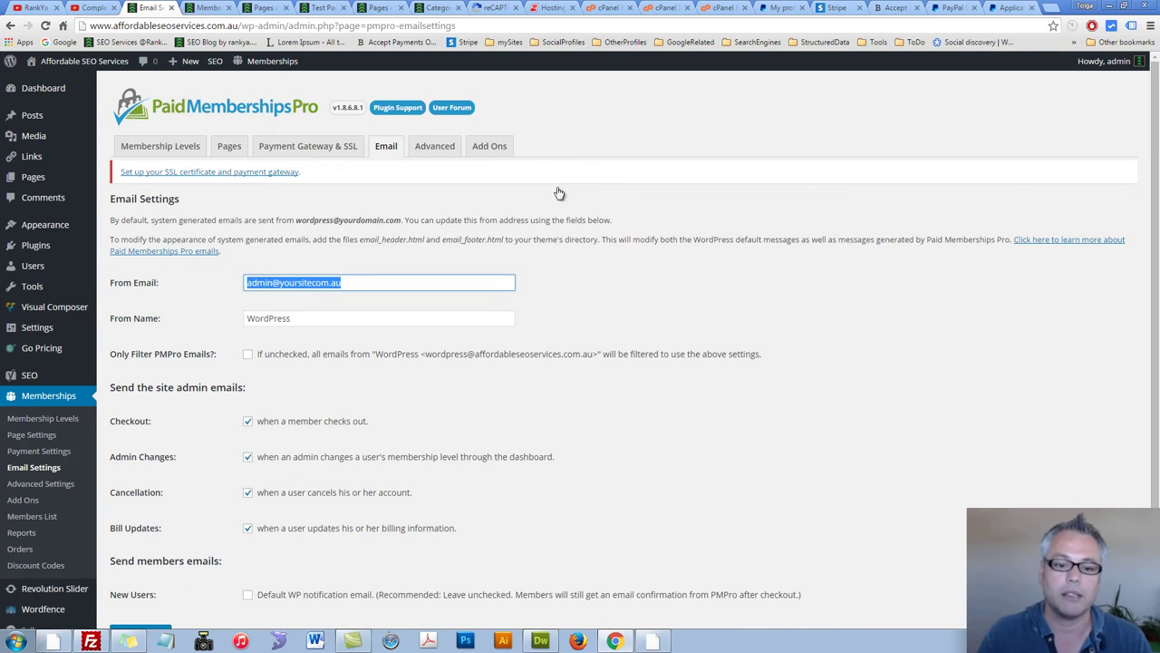
Examine the Advanced Settings messages for logged-in non-members and logged-out users, enlarging both message boxes to read their full text.
{"action": "left_click", "coordinate": [426, 149]}
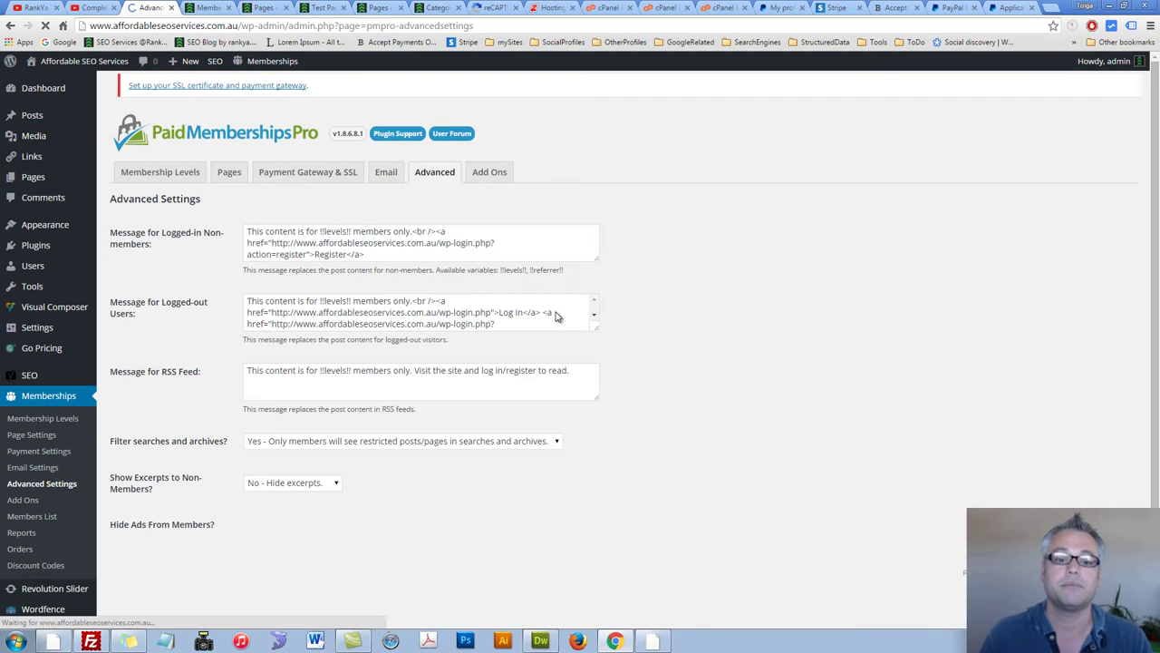
{"action": "left_click_drag", "start_coordinate": [595, 259], "coordinate": [627, 404]}
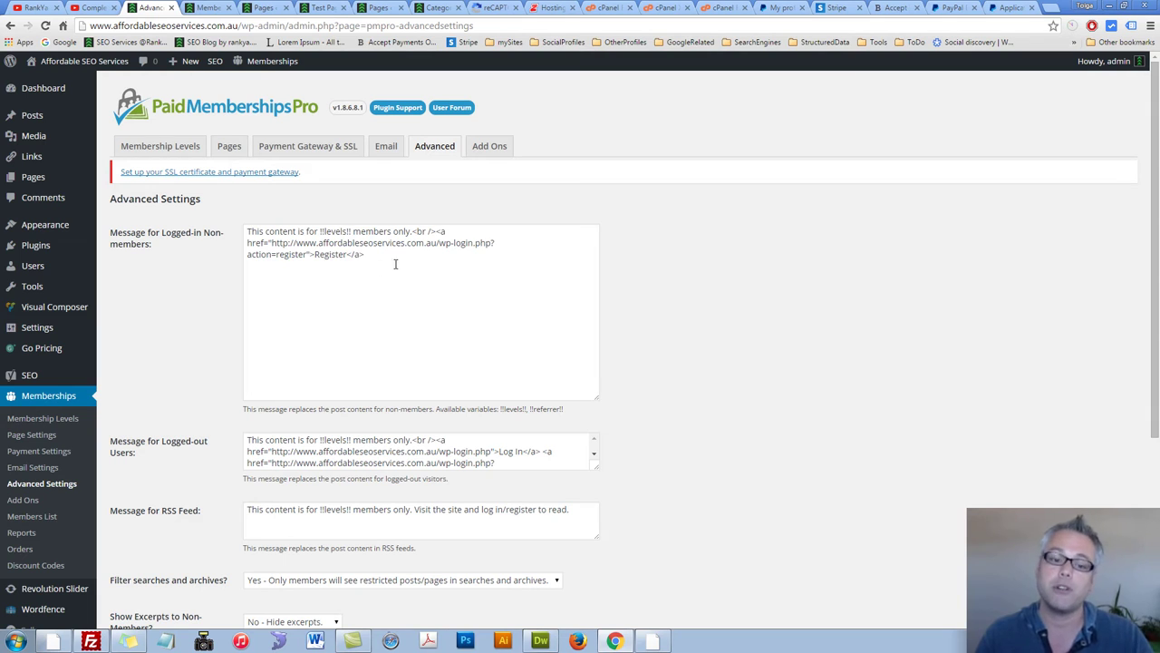
{"action": "left_click_drag", "start_coordinate": [377, 269], "coordinate": [226, 231]}
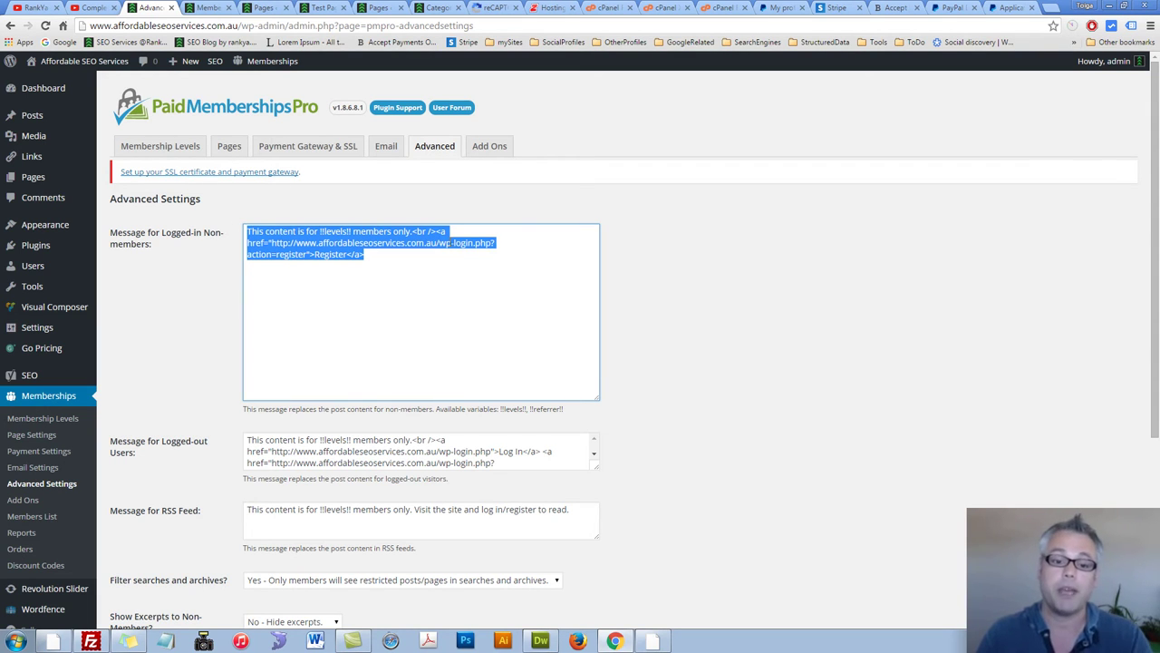
{"action": "left_click", "coordinate": [441, 271]}
{"action": "scroll", "coordinate": [435, 281], "scroll_direction": "down", "scroll_amount": 2}
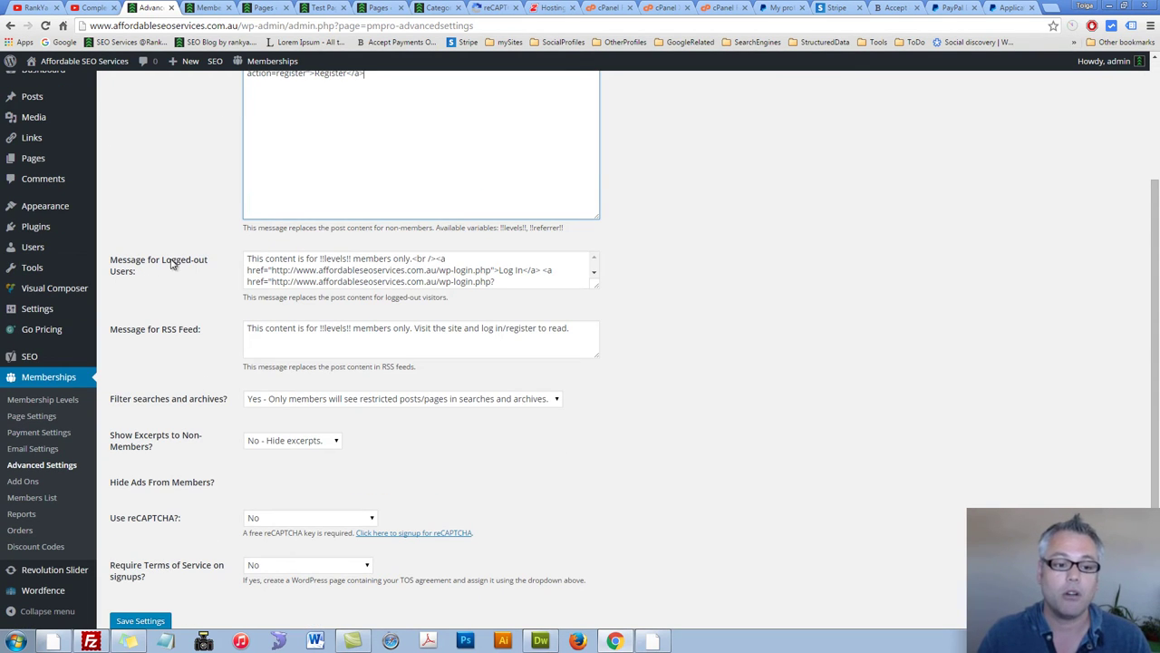
{"action": "left_click_drag", "start_coordinate": [596, 286], "coordinate": [596, 379]}
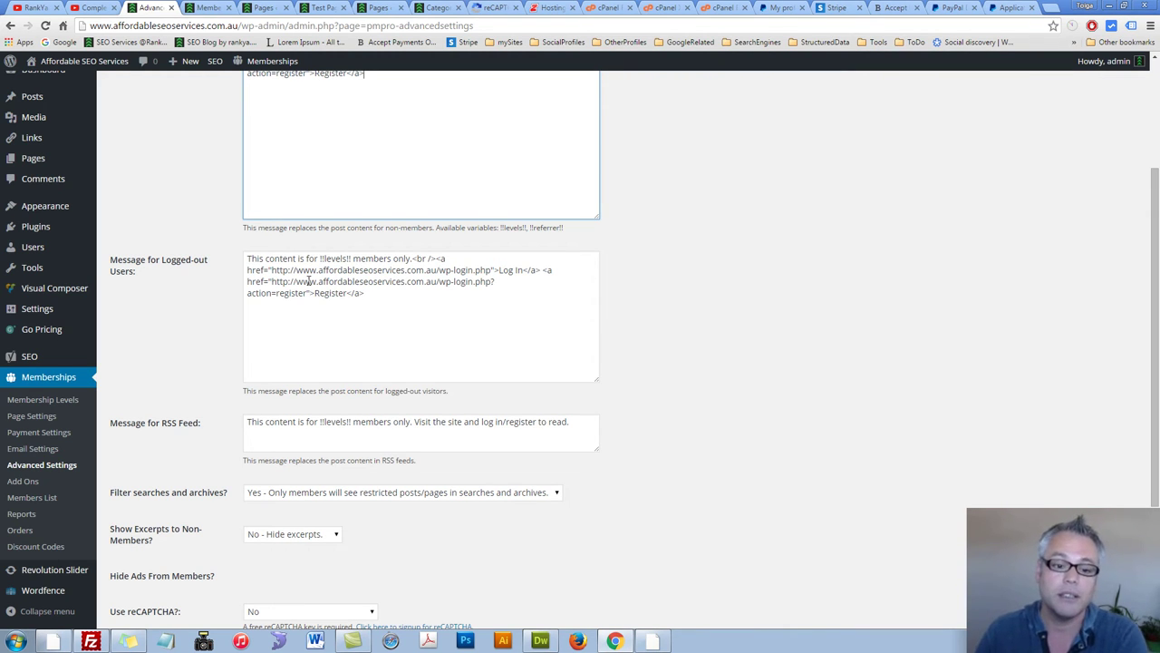
{"action": "left_click_drag", "start_coordinate": [251, 258], "coordinate": [400, 313]}
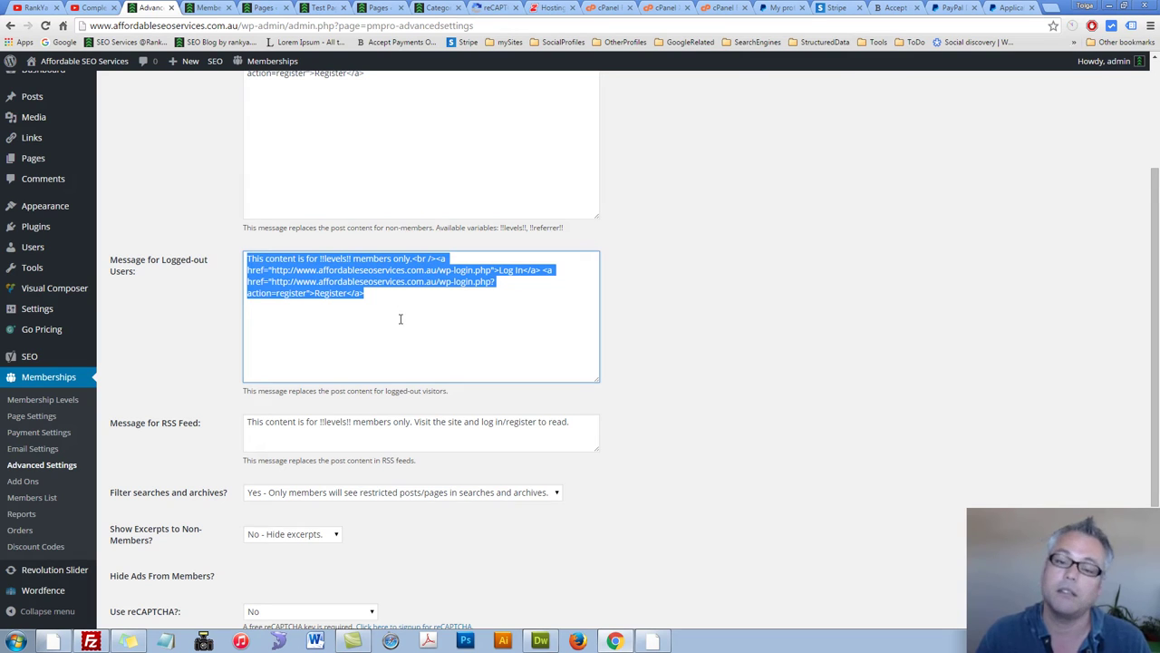
{"action": "left_click", "coordinate": [387, 301]}
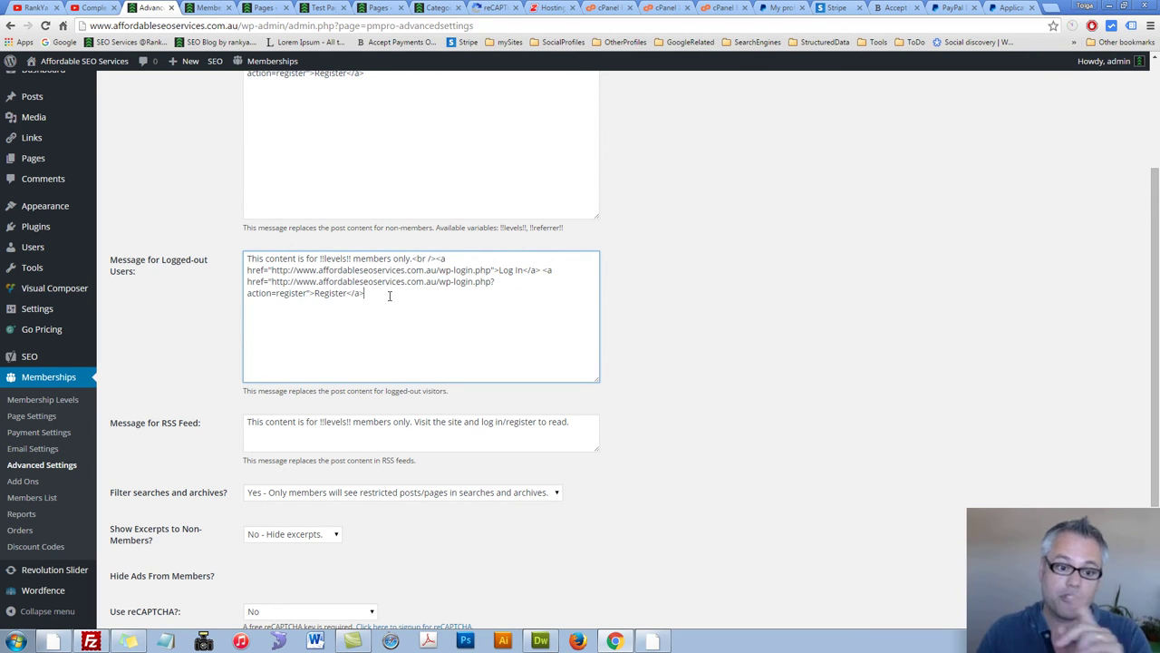
Open the Private Posts post for editing and review its content, category and Require Membership options.
{"action": "left_click", "coordinate": [265, 7]}
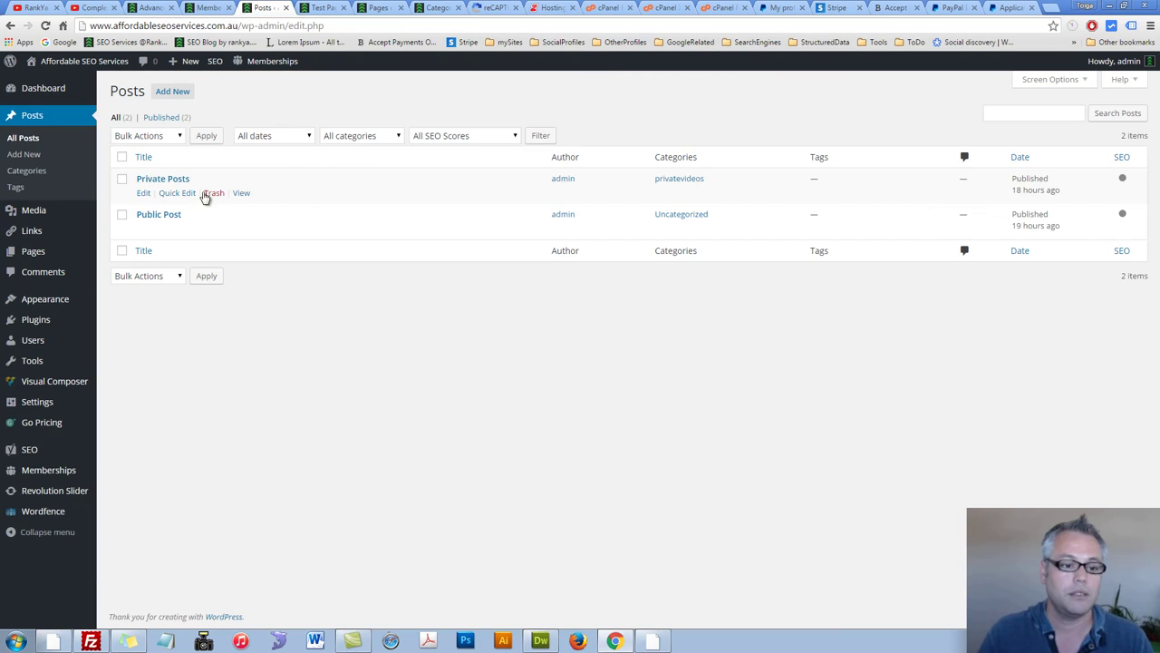
{"action": "left_click", "coordinate": [142, 194]}
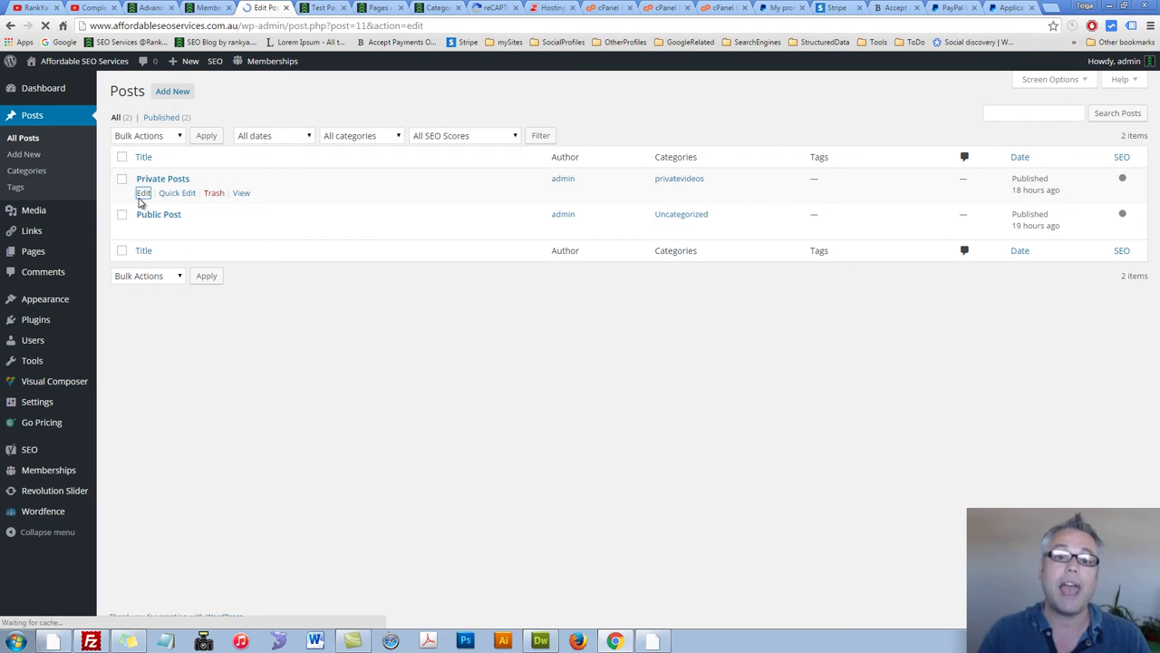
{"action": "scroll", "coordinate": [591, 351], "scroll_direction": "down", "scroll_amount": 1}
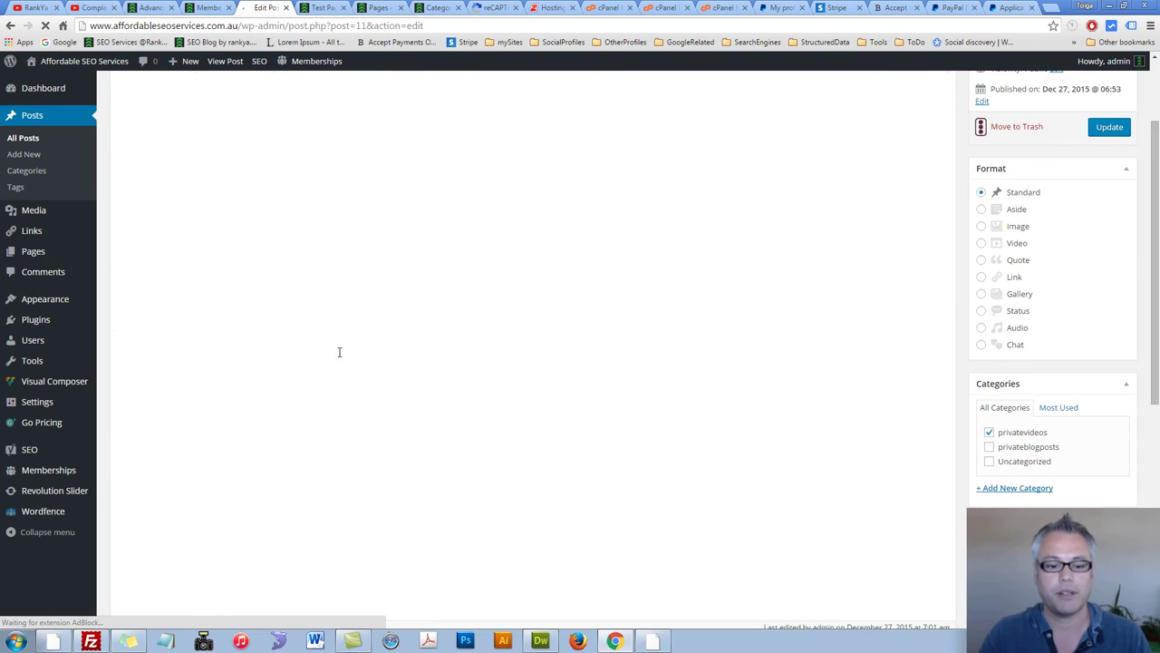
{"action": "left_click_drag", "start_coordinate": [134, 231], "coordinate": [218, 390]}
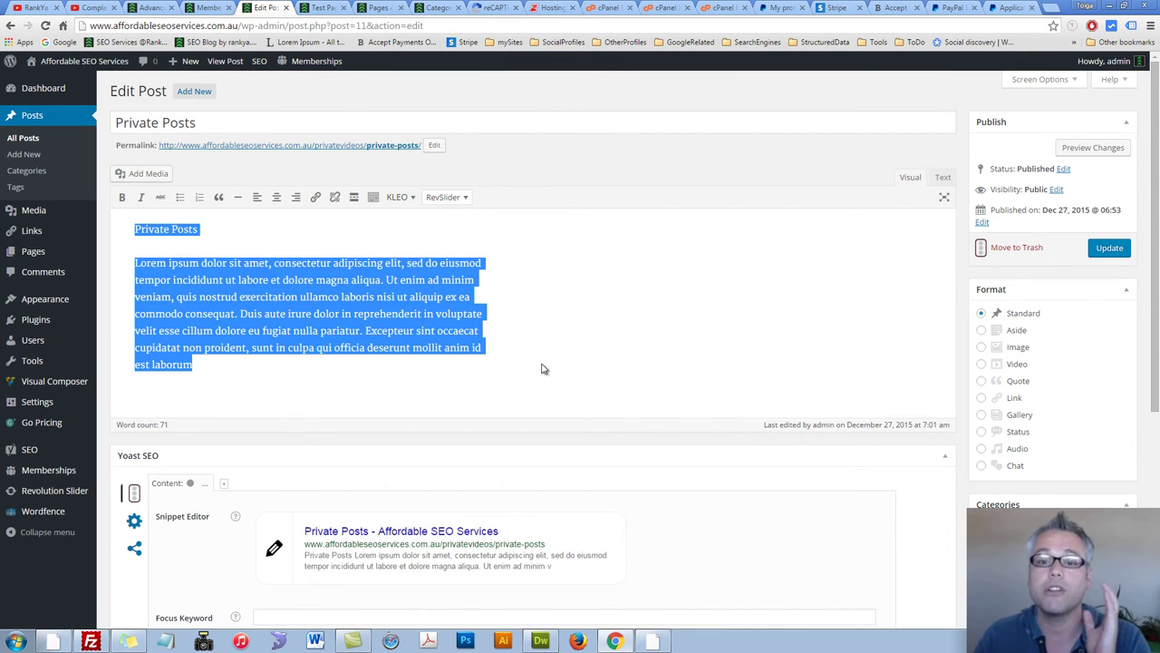
{"action": "scroll", "coordinate": [544, 371], "scroll_direction": "down", "scroll_amount": 2}
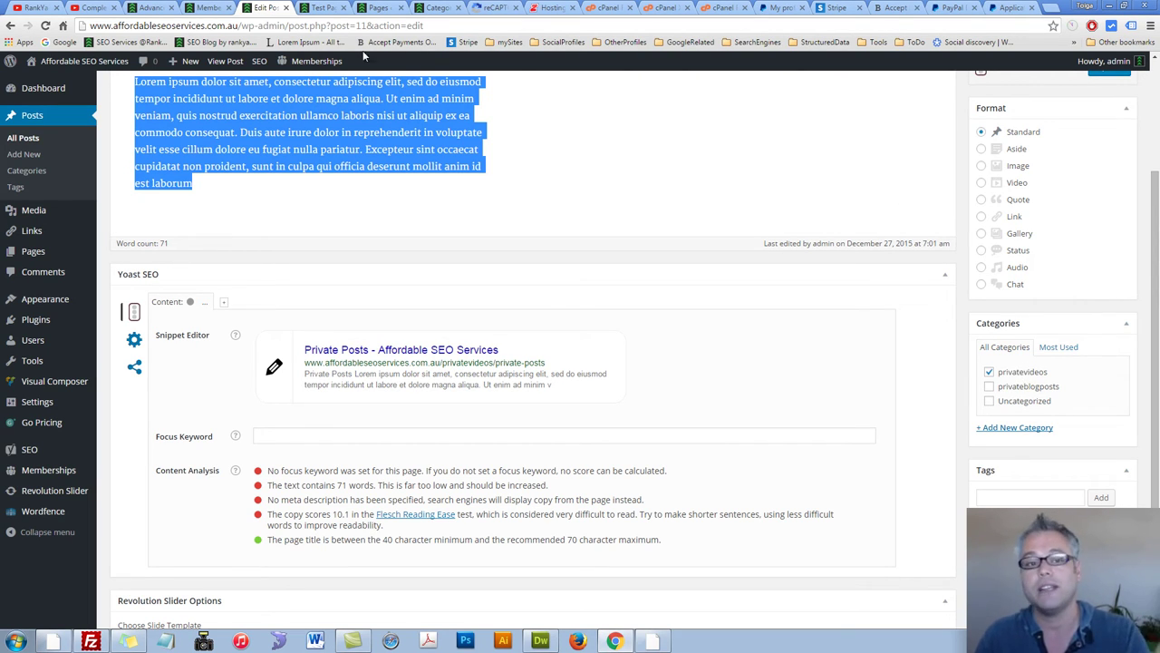
{"action": "left_click", "coordinate": [210, 9]}
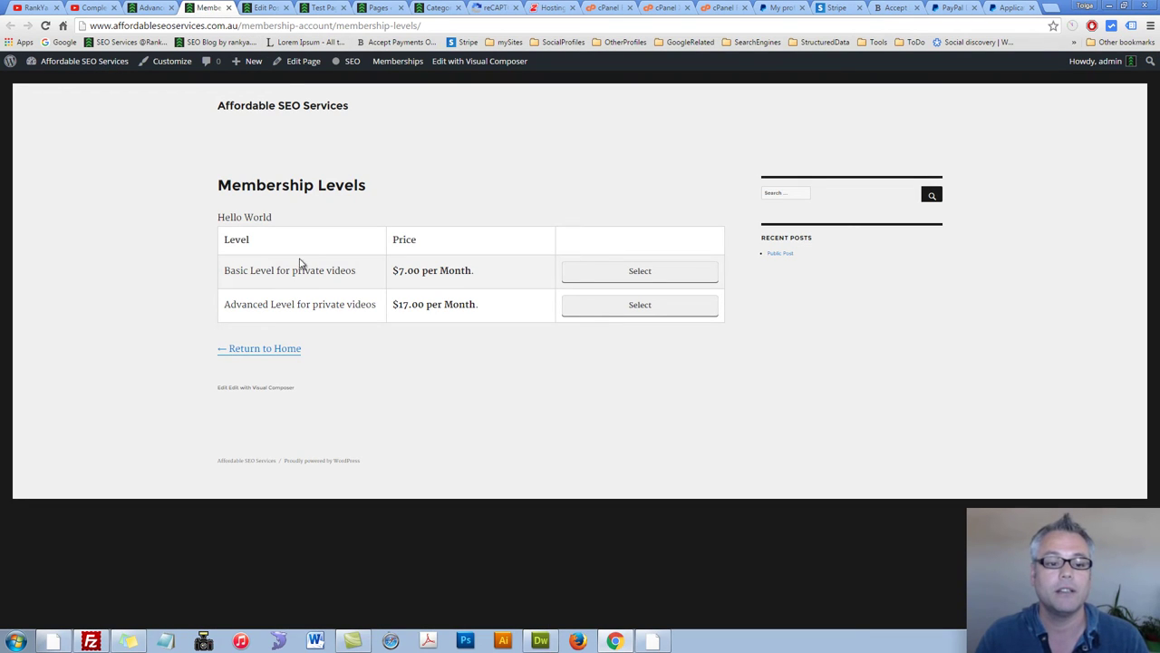
{"action": "left_click", "coordinate": [272, 9]}
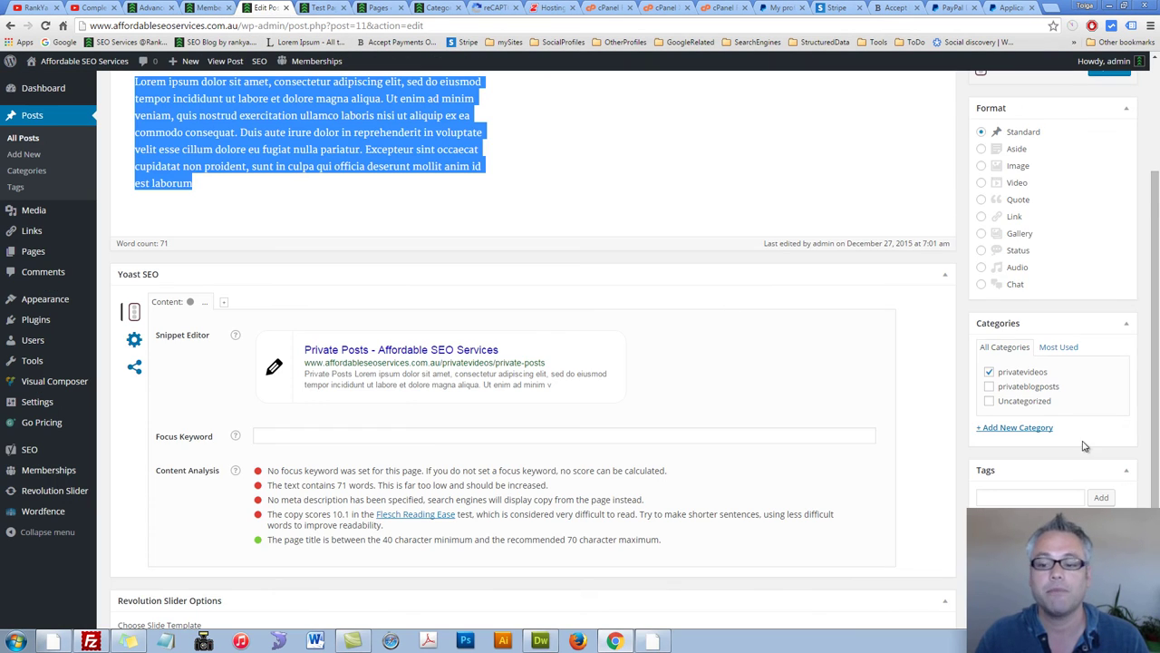
{"action": "scroll", "coordinate": [1079, 442], "scroll_direction": "down", "scroll_amount": 2}
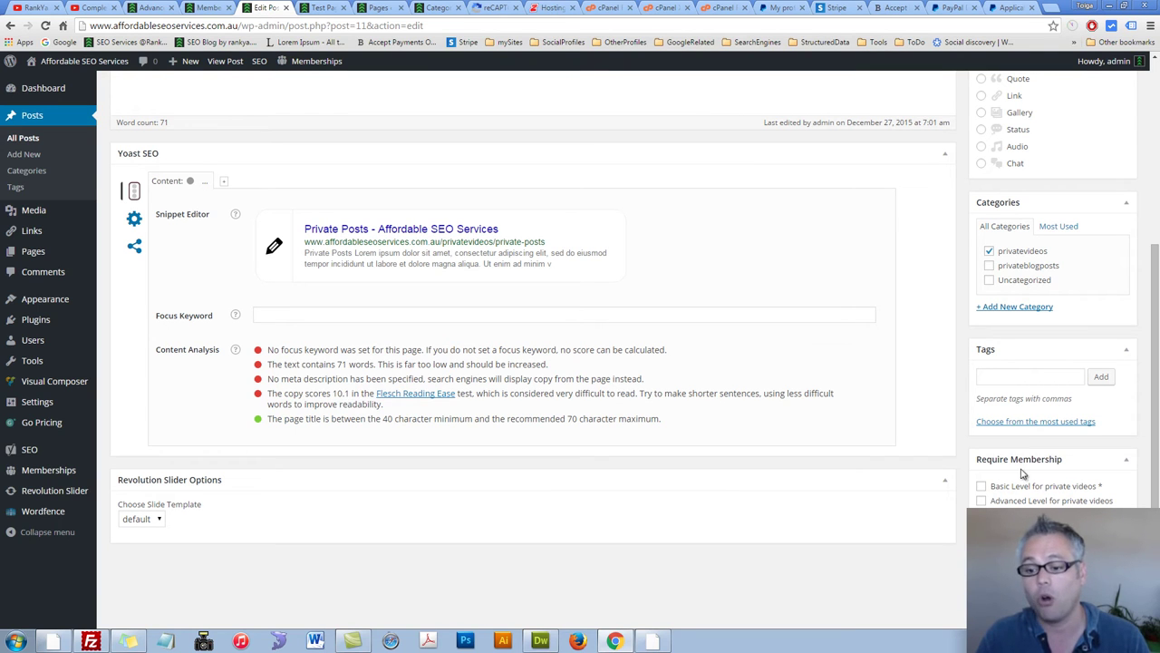
{"action": "scroll", "coordinate": [237, 190], "scroll_direction": "up", "scroll_amount": 3}
{"action": "key", "text": "ctrl+a"}
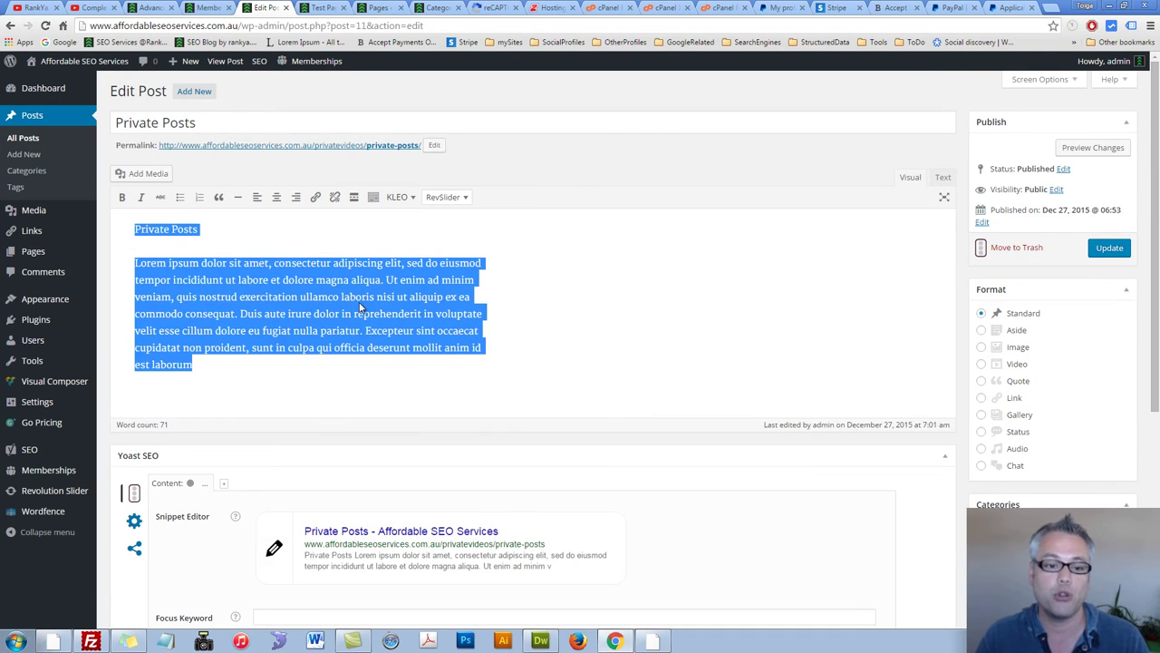
Open the Test Page for editing and require the Basic Level for private videos membership.
{"action": "left_click", "coordinate": [376, 10]}
{"action": "left_click", "coordinate": [145, 442]}
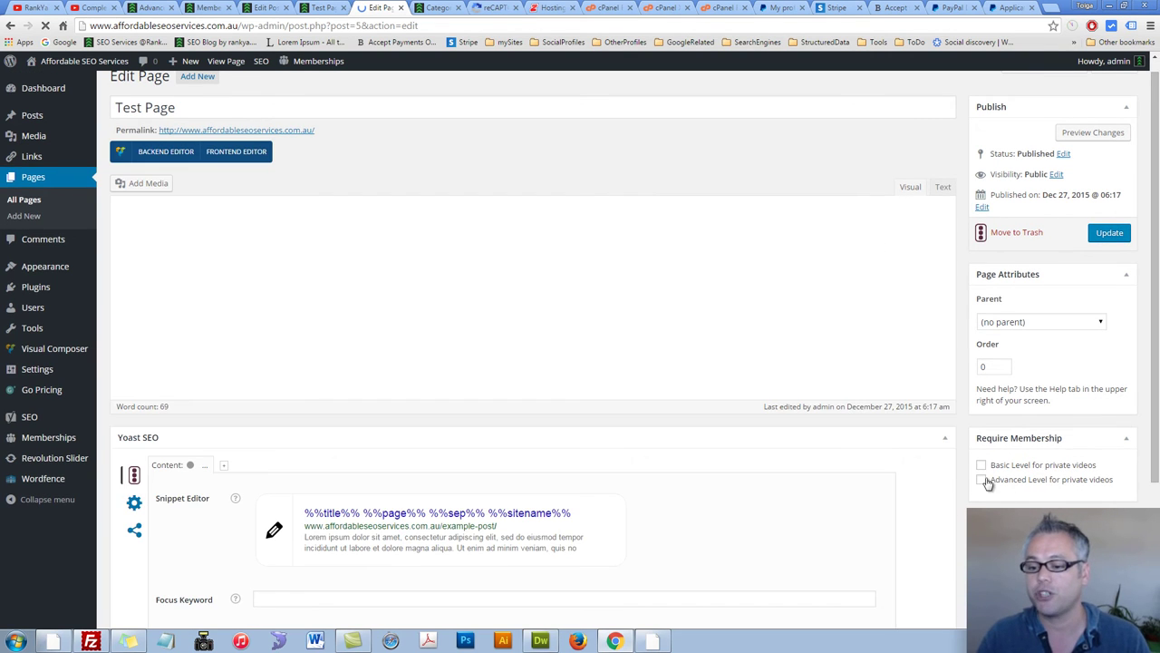
{"action": "left_click", "coordinate": [981, 465]}
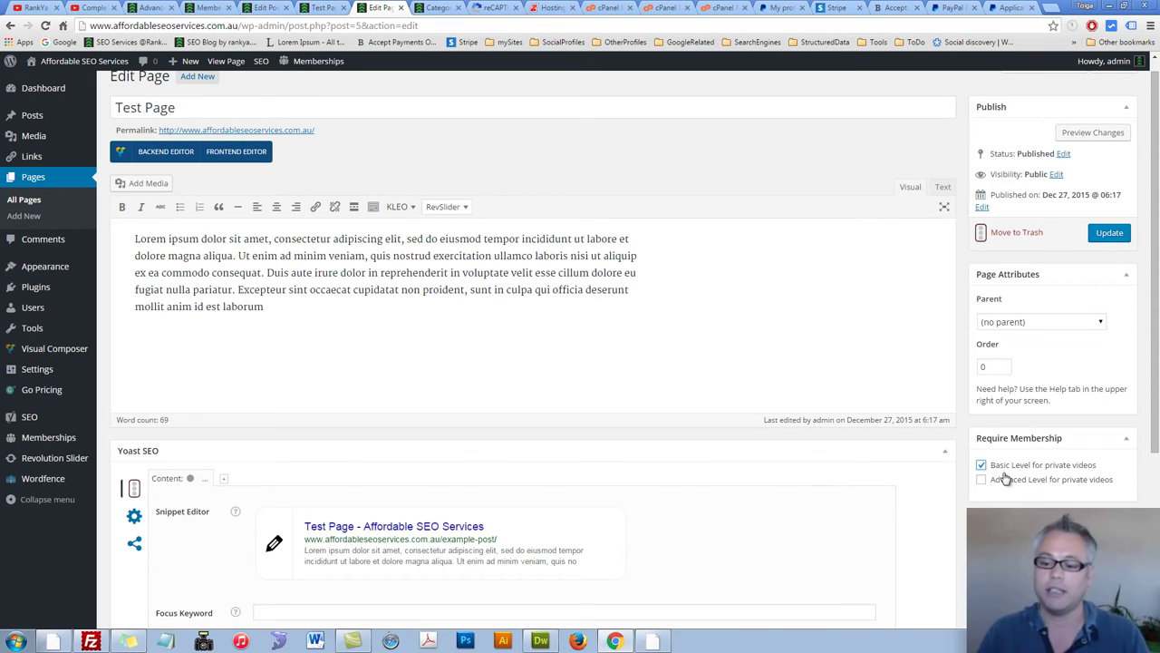
Require the Basic Level for private videos membership on the Private Posts post and update the post.
{"action": "left_click", "coordinate": [263, 8]}
{"action": "scroll", "coordinate": [985, 480], "scroll_direction": "down", "scroll_amount": 4}
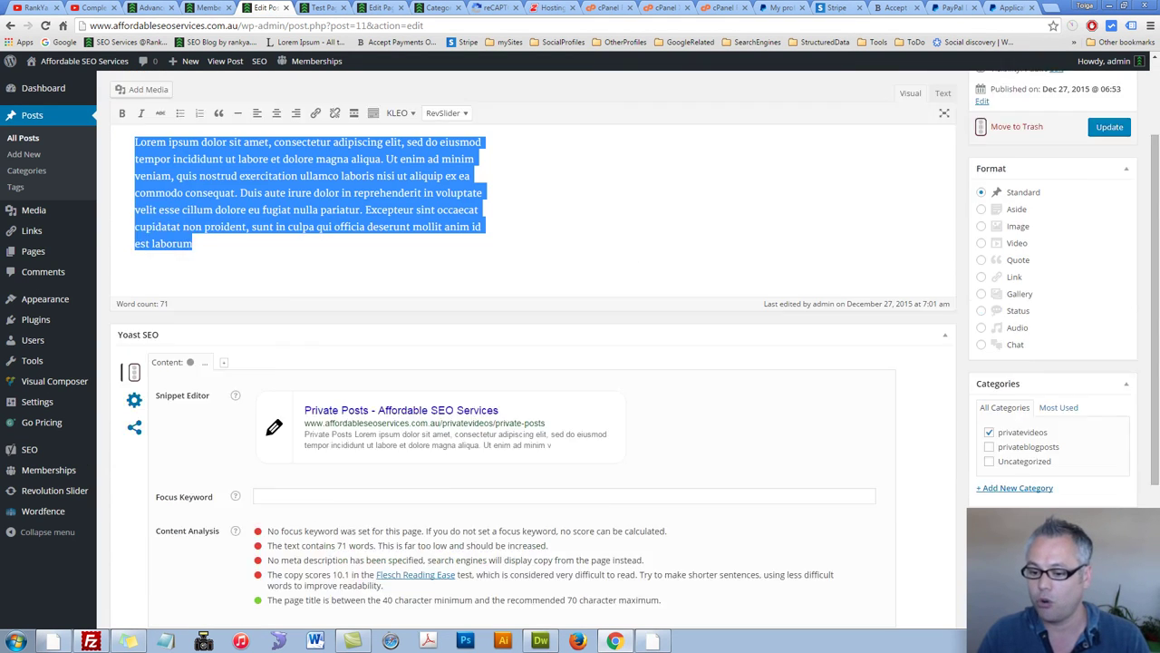
{"action": "left_click", "coordinate": [982, 447]}
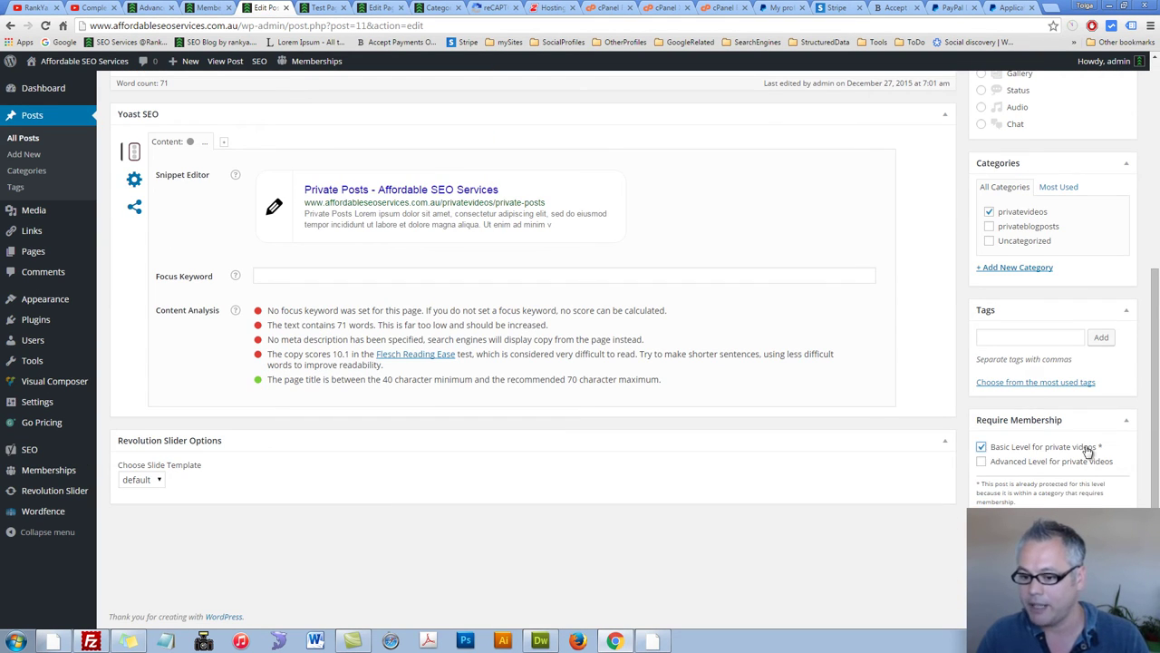
{"action": "scroll", "coordinate": [1060, 458], "scroll_direction": "up", "scroll_amount": 4}
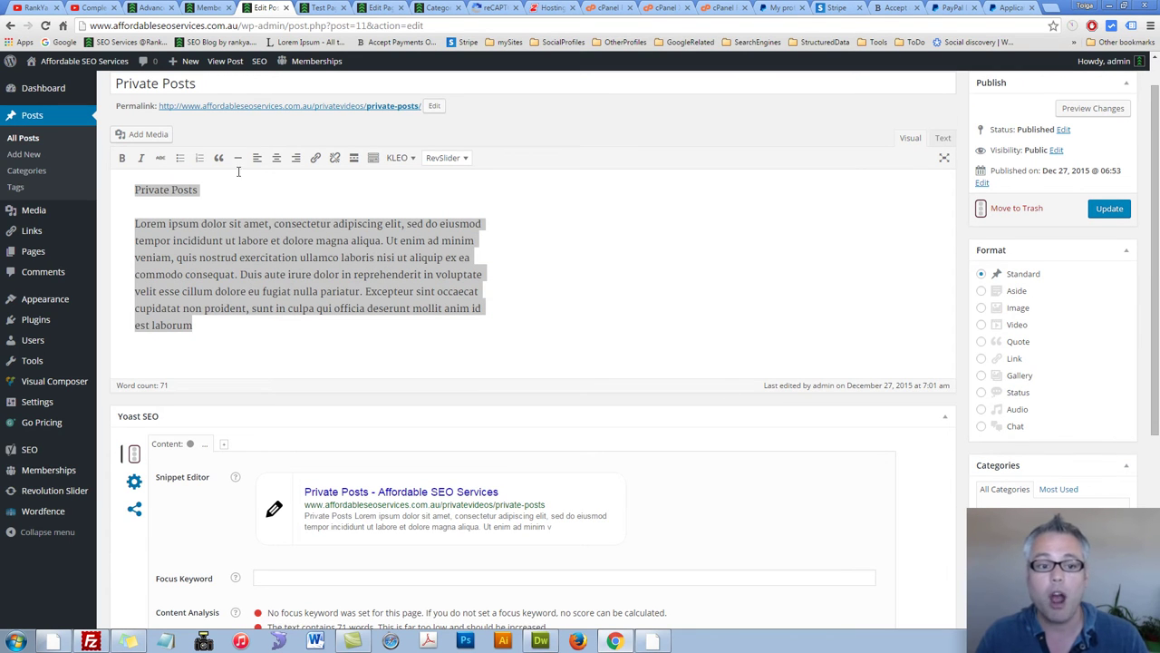
{"action": "left_click", "coordinate": [1114, 212]}
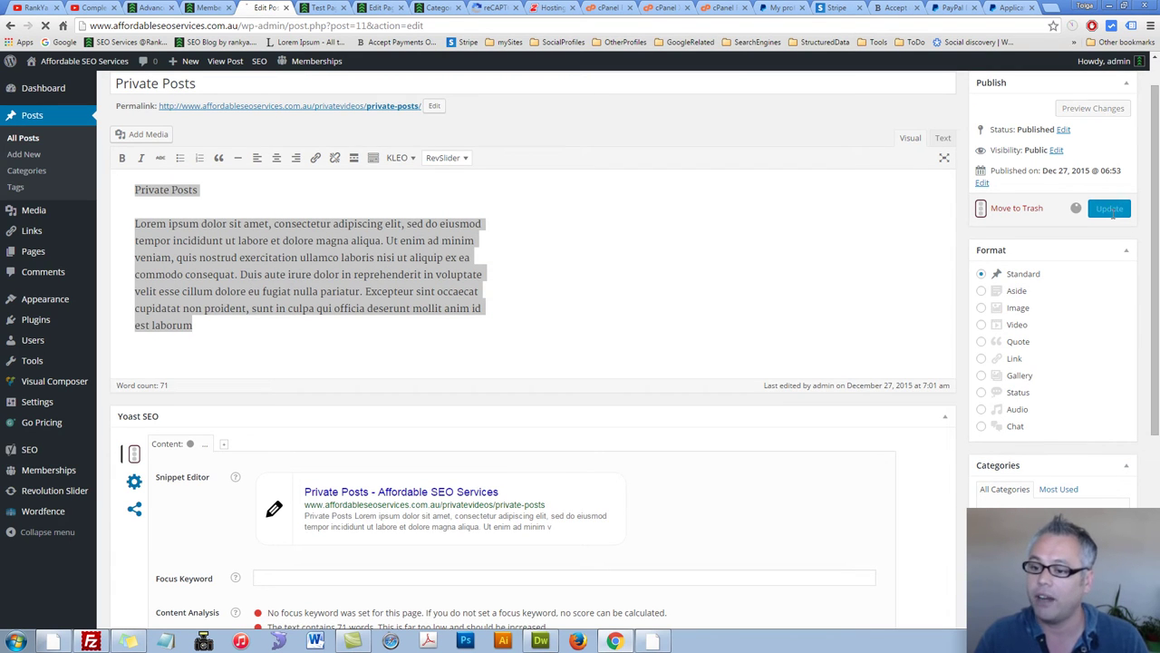
Open the Private Posts permalink in Firefox, check the notice shown to logged-out visitors, and return to the post editor in Chrome.
{"action": "right_click", "coordinate": [368, 106]}
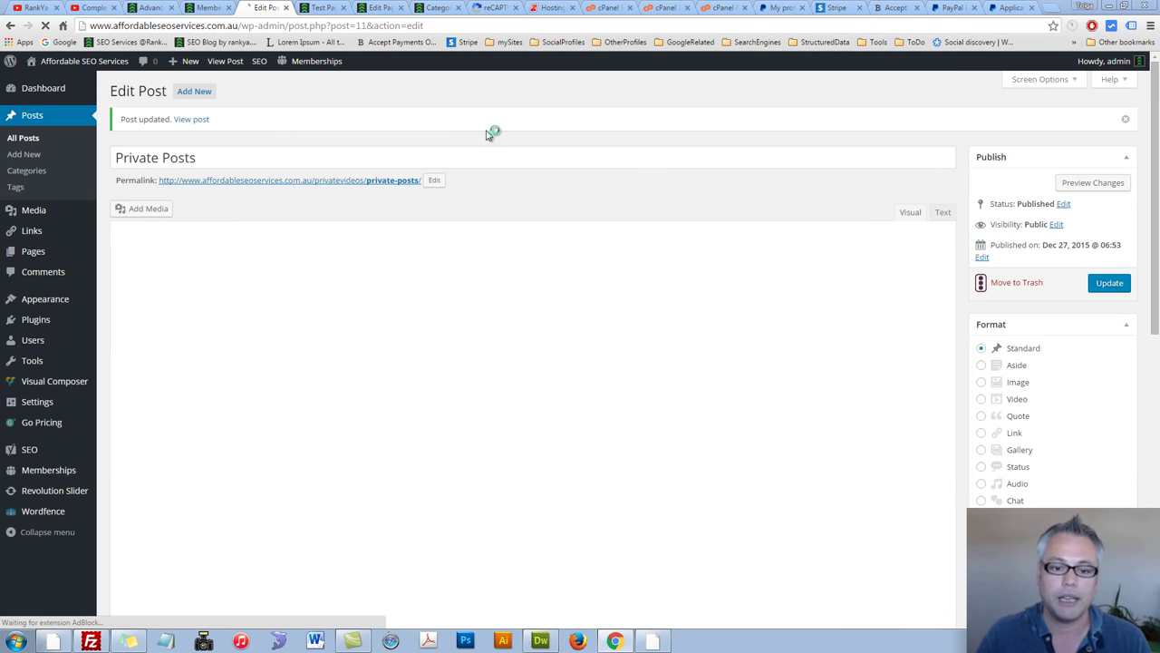
{"action": "left_click", "coordinate": [579, 639]}
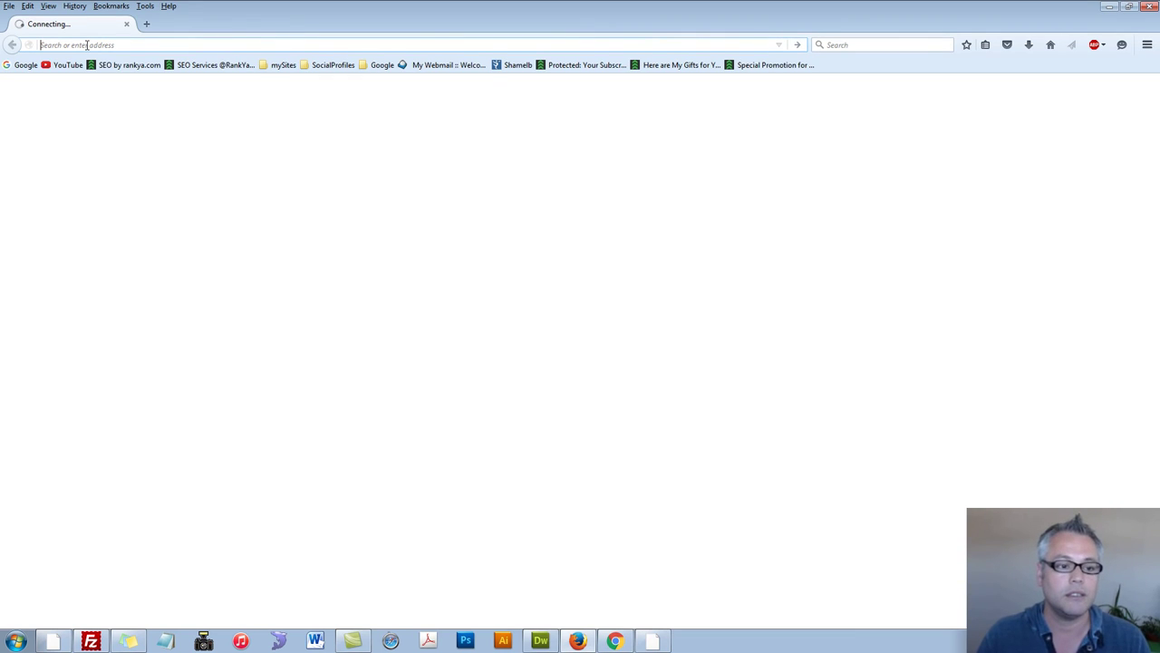
{"action": "type", "text": "www.affordableseoservices.com.au/privatevideos/private-posts/"}
{"action": "key", "text": "Return"}
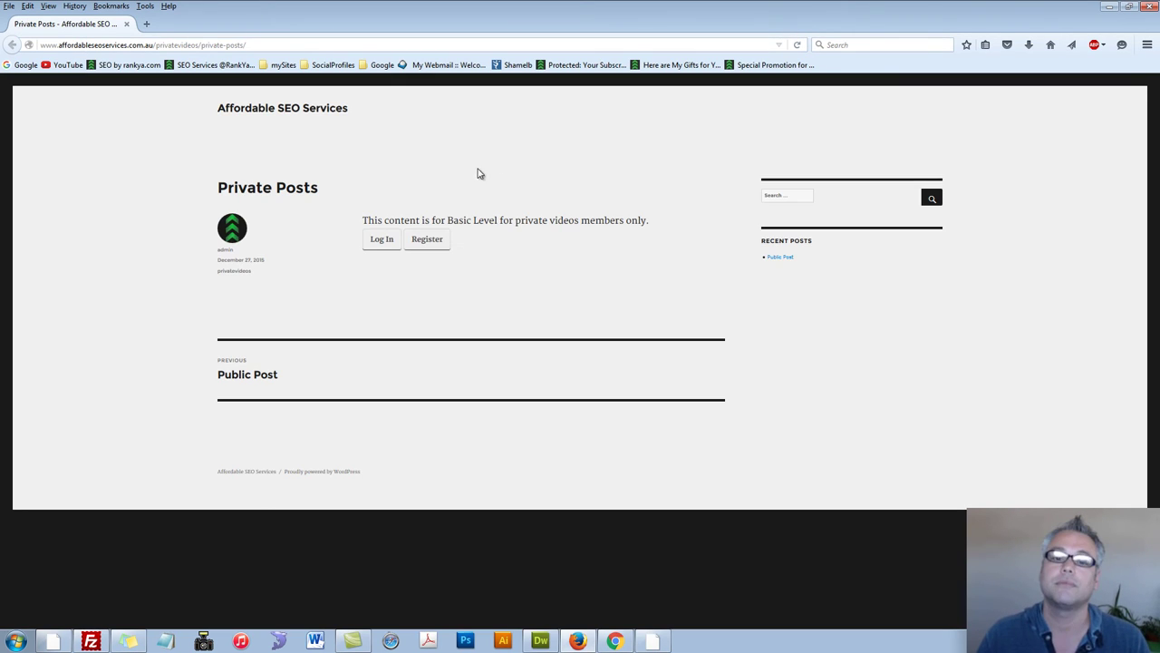
{"action": "left_click", "coordinate": [207, 44]}
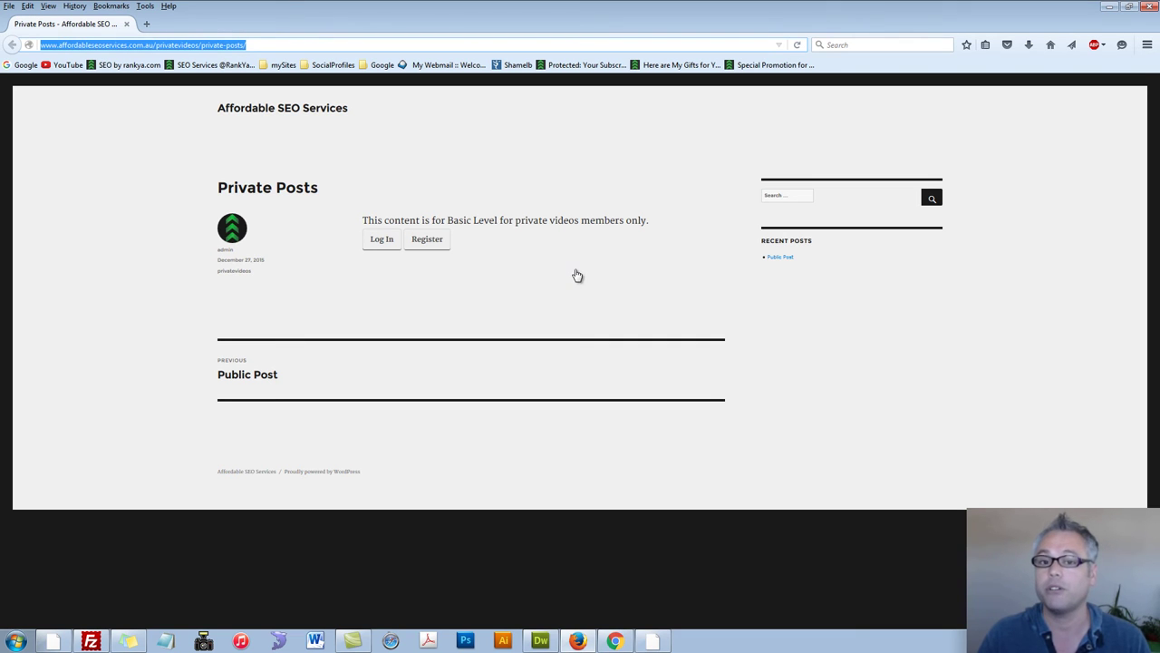
{"action": "left_click_drag", "start_coordinate": [420, 221], "coordinate": [598, 257]}
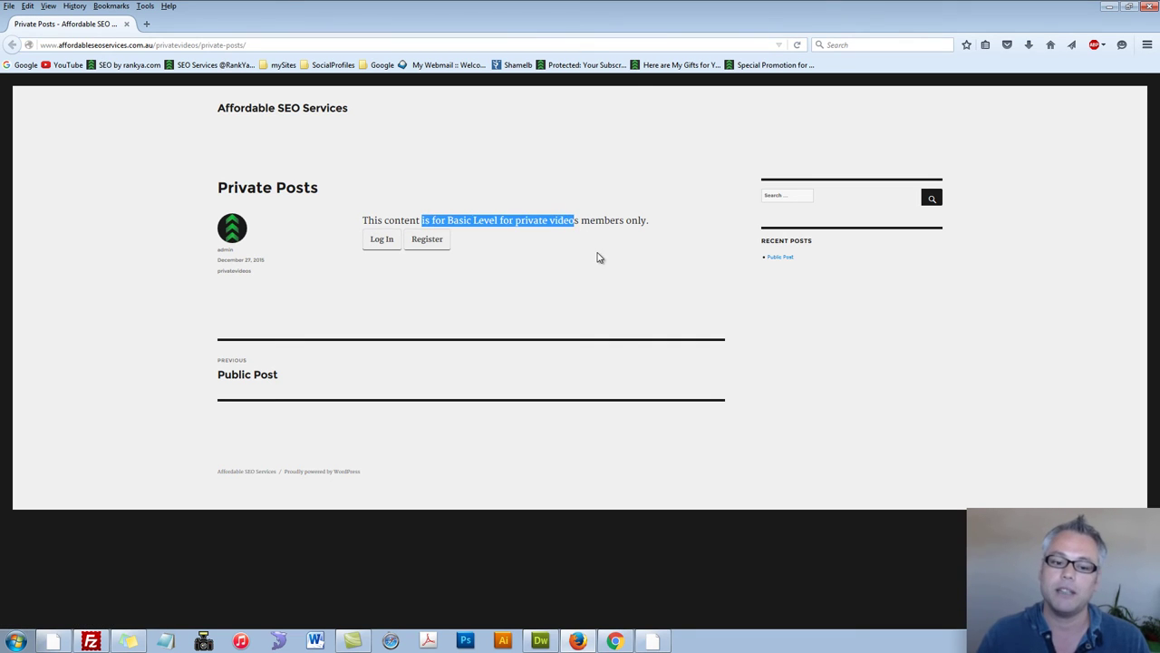
{"action": "left_click", "coordinate": [629, 492]}
{"action": "left_click", "coordinate": [614, 641]}
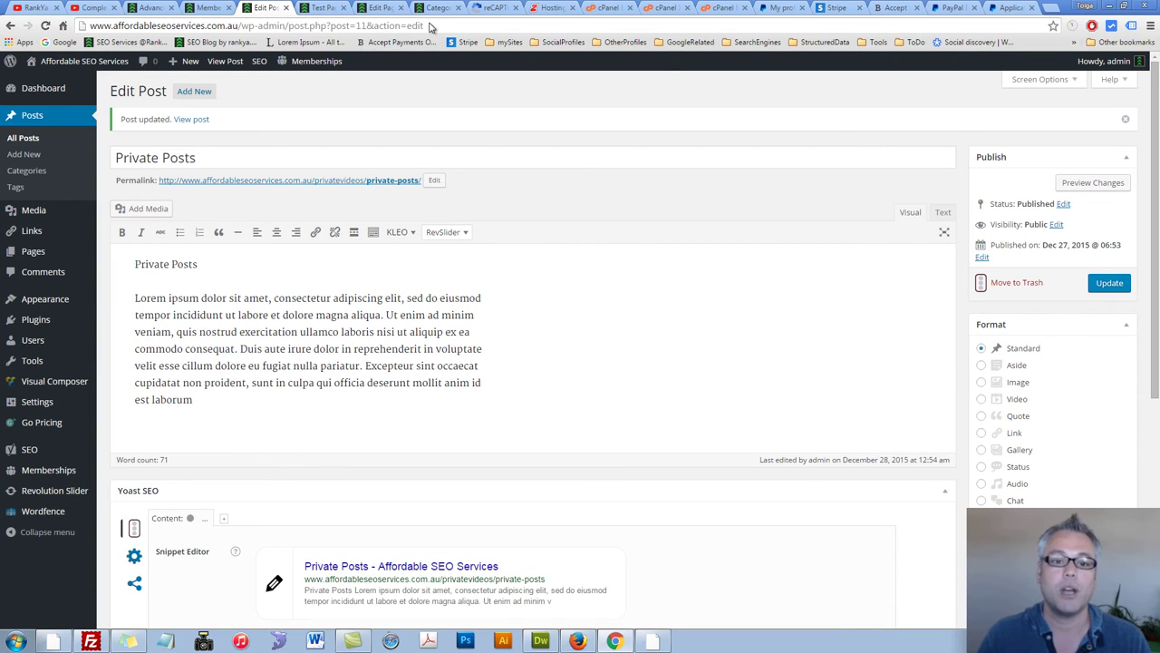
Add "Hello world" at the start of the Message for Logged-out Users in the membership advanced settings and save the settings.
{"action": "left_click", "coordinate": [136, 9]}
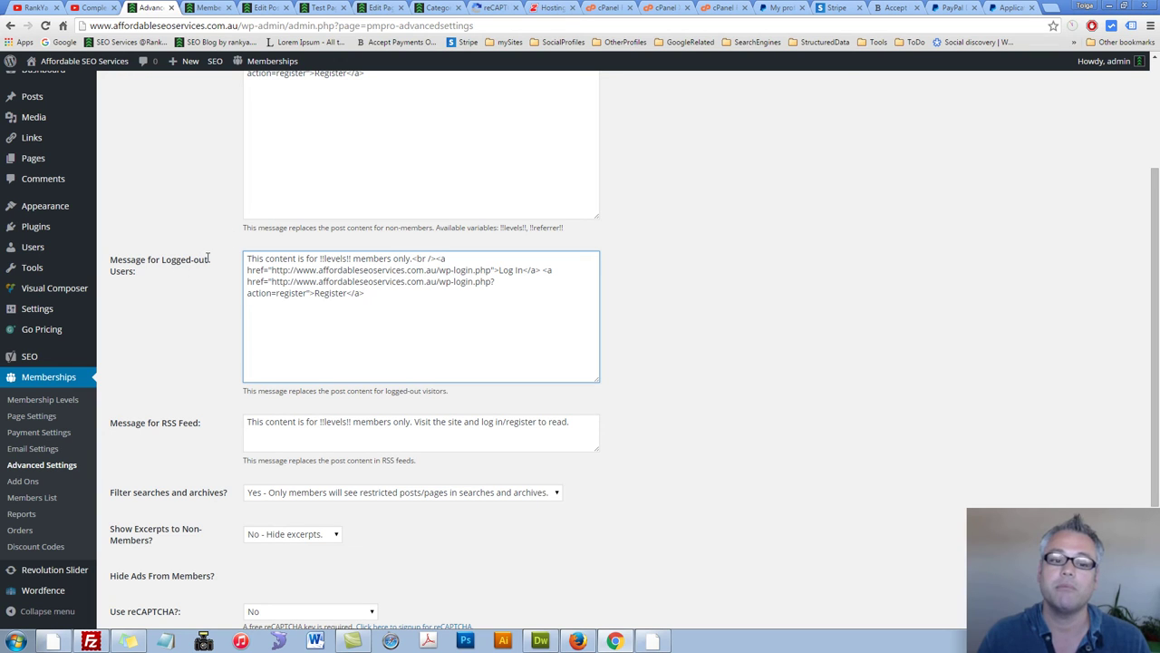
{"action": "left_click", "coordinate": [247, 258]}
{"action": "type", "text": "Hello world"}
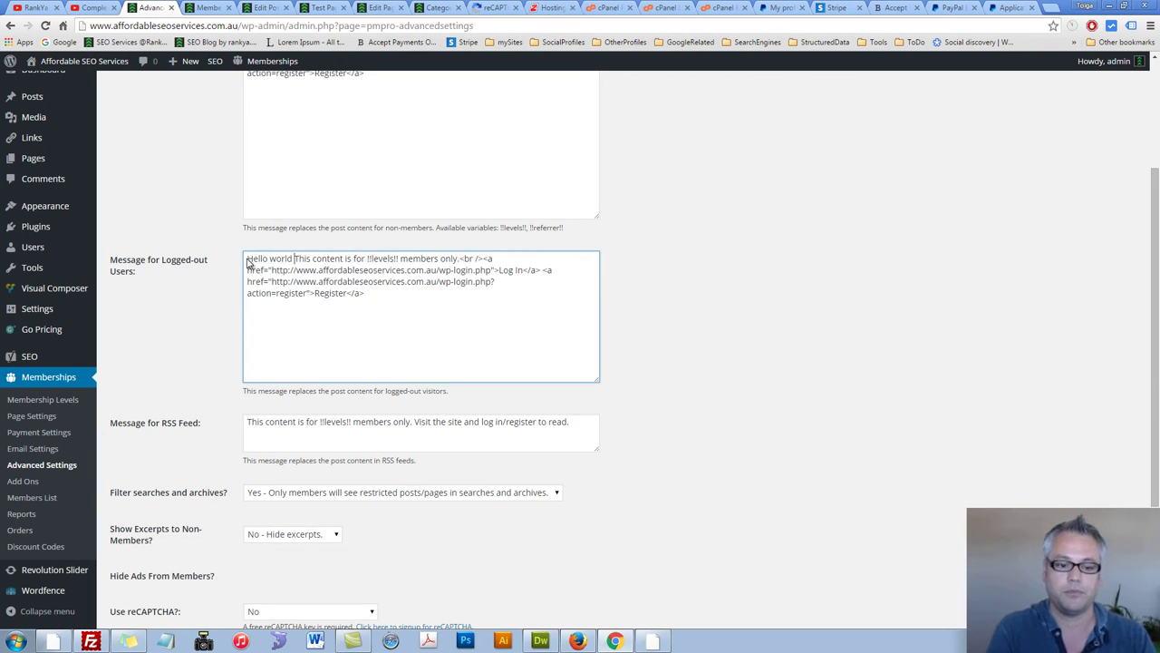
{"action": "scroll", "coordinate": [298, 414], "scroll_direction": "down", "scroll_amount": 2}
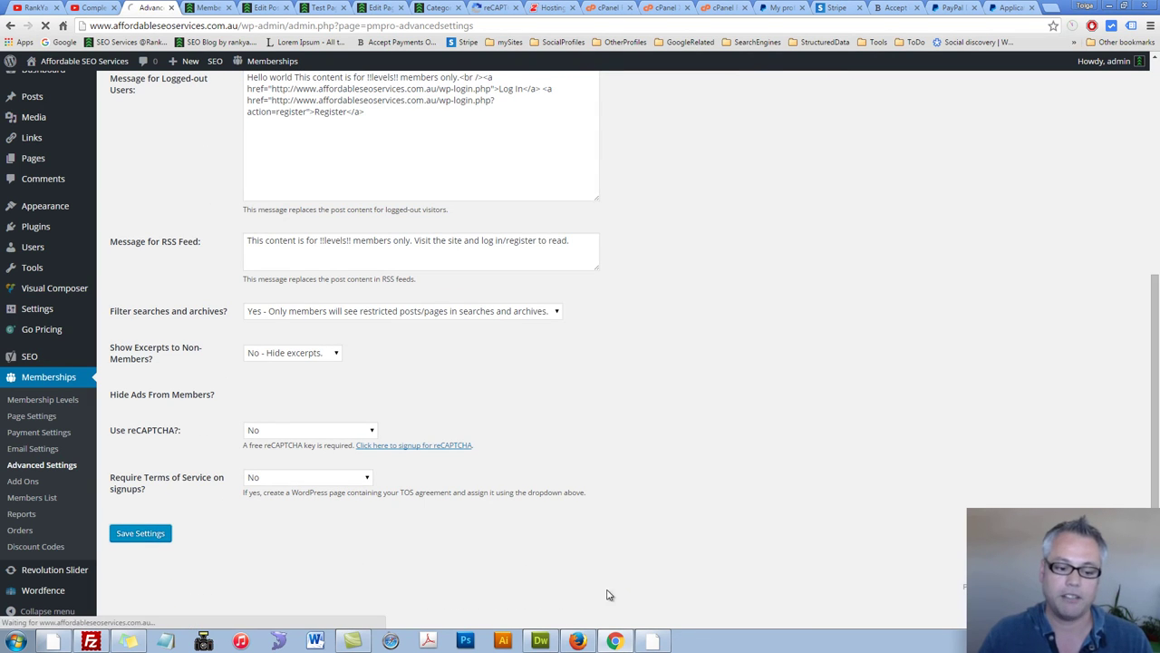
Reload the Private Posts page in Firefox, check the message for logged-out visitors, and return to the advanced settings in Chrome.
{"action": "left_click", "coordinate": [578, 641]}
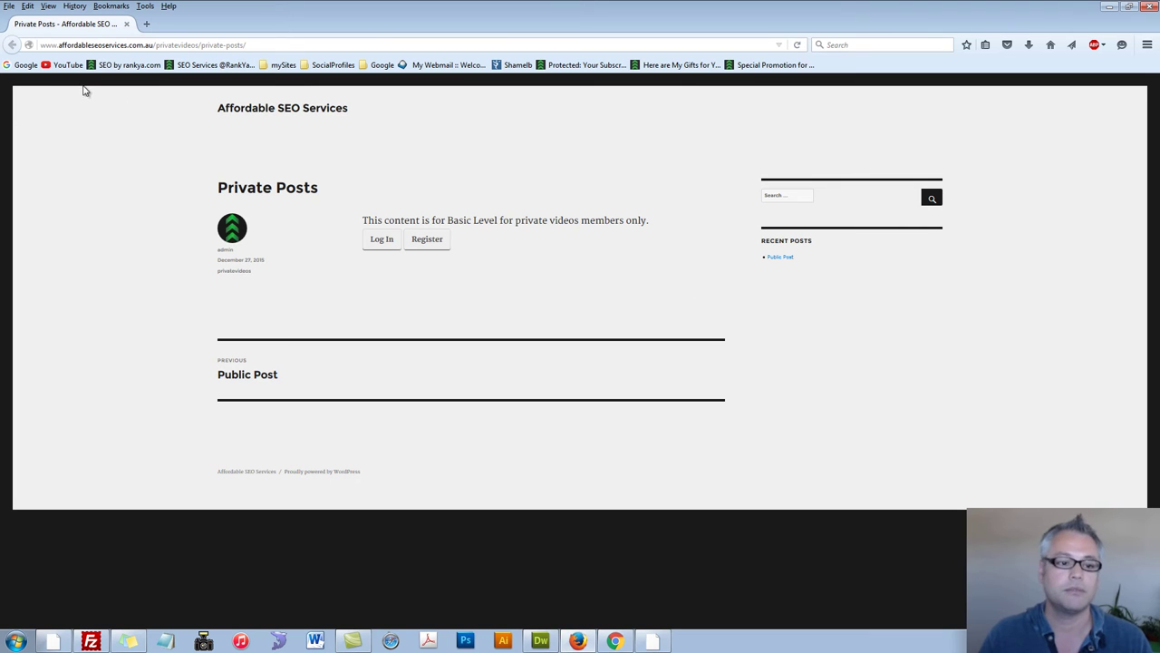
{"action": "left_click", "coordinate": [797, 45]}
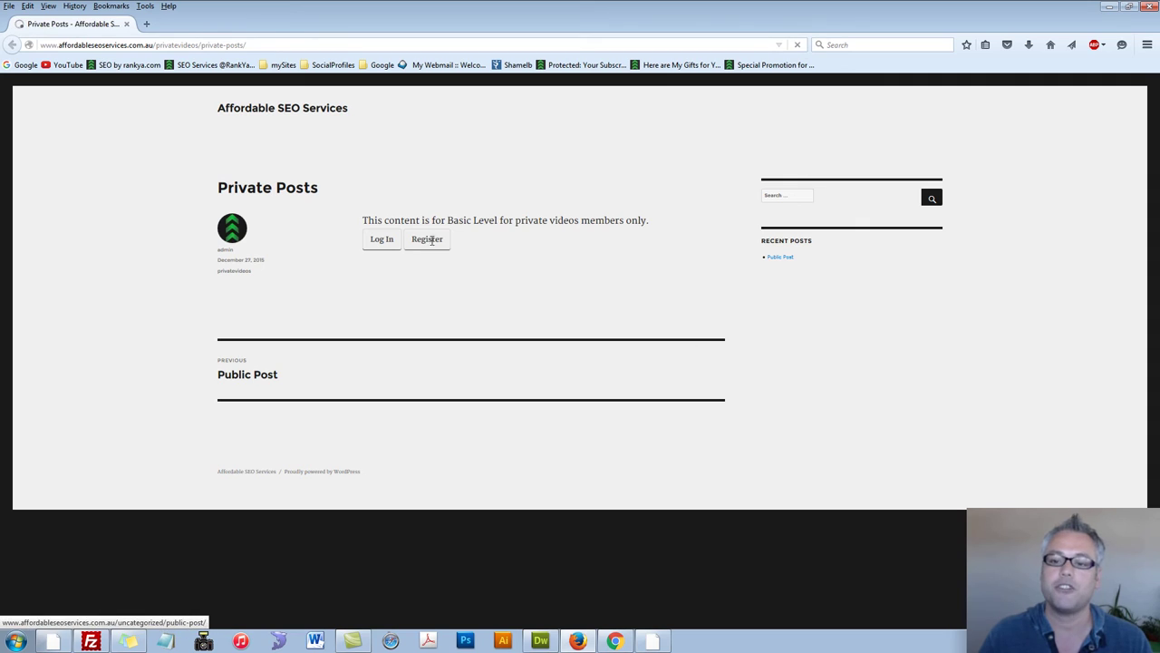
{"action": "double_click", "coordinate": [403, 220]}
{"action": "left_click", "coordinate": [615, 641]}
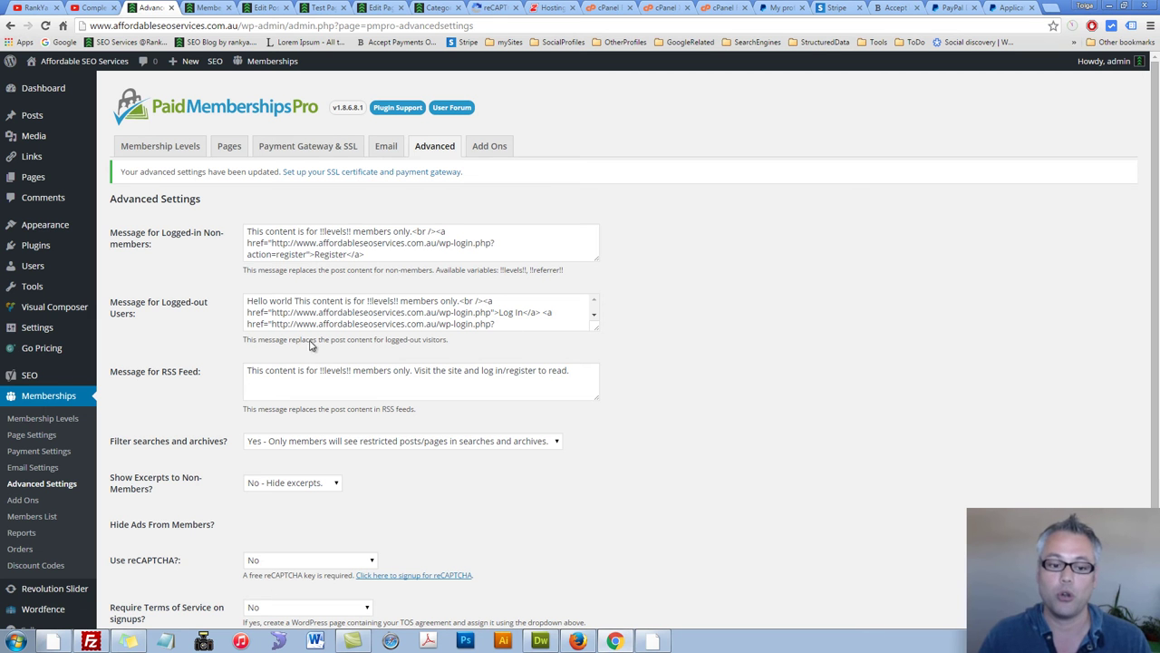
Set Use reCAPTCHA to "Yes - All memberships." in the advanced settings.
{"action": "scroll", "coordinate": [516, 385], "scroll_direction": "down", "scroll_amount": 3}
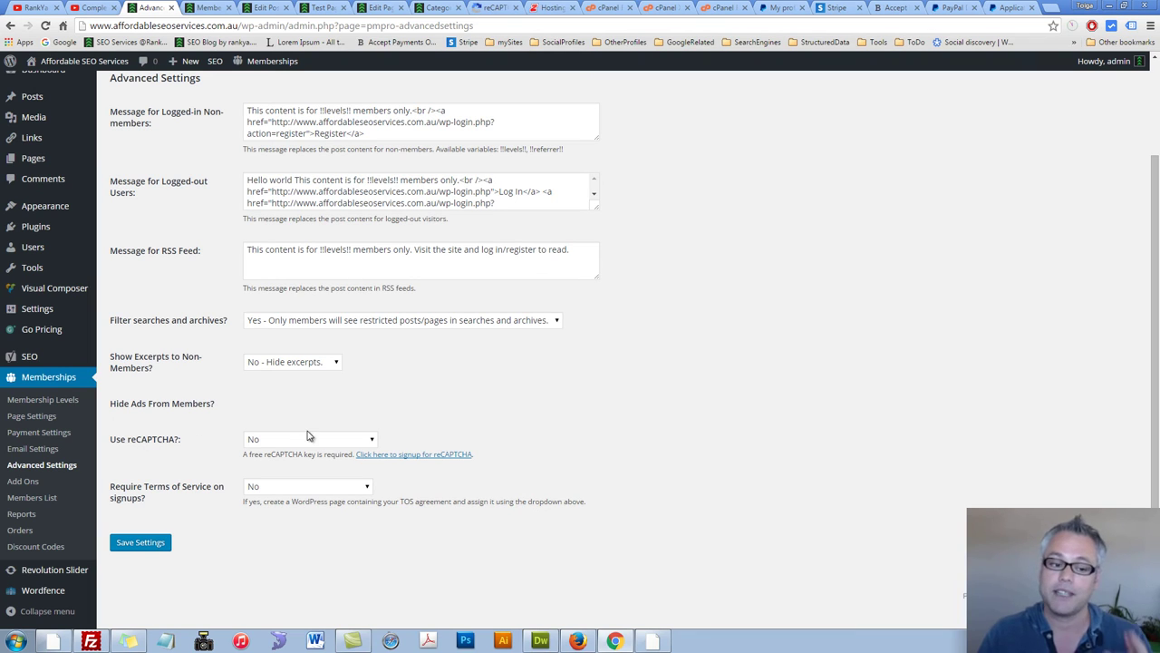
{"action": "left_click", "coordinate": [372, 441]}
{"action": "left_click", "coordinate": [295, 478]}
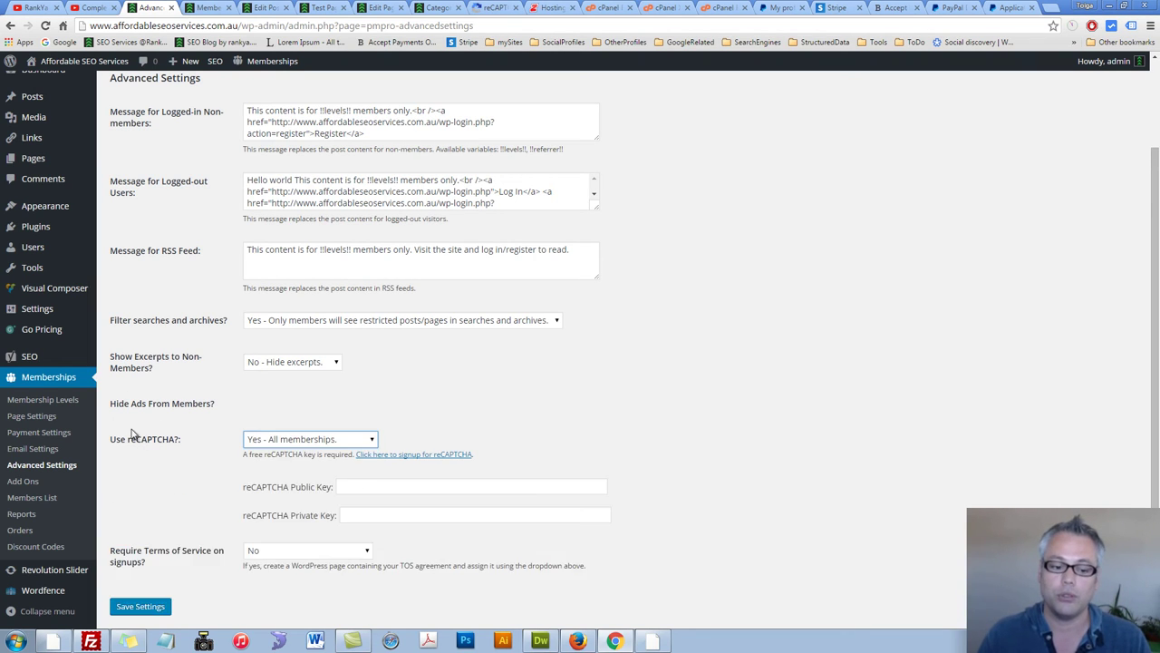
Examine the Google reCAPTCHA page and its "I'm not a robot" check alongside the public and private key fields in the advanced settings.
{"action": "left_click", "coordinate": [414, 456]}
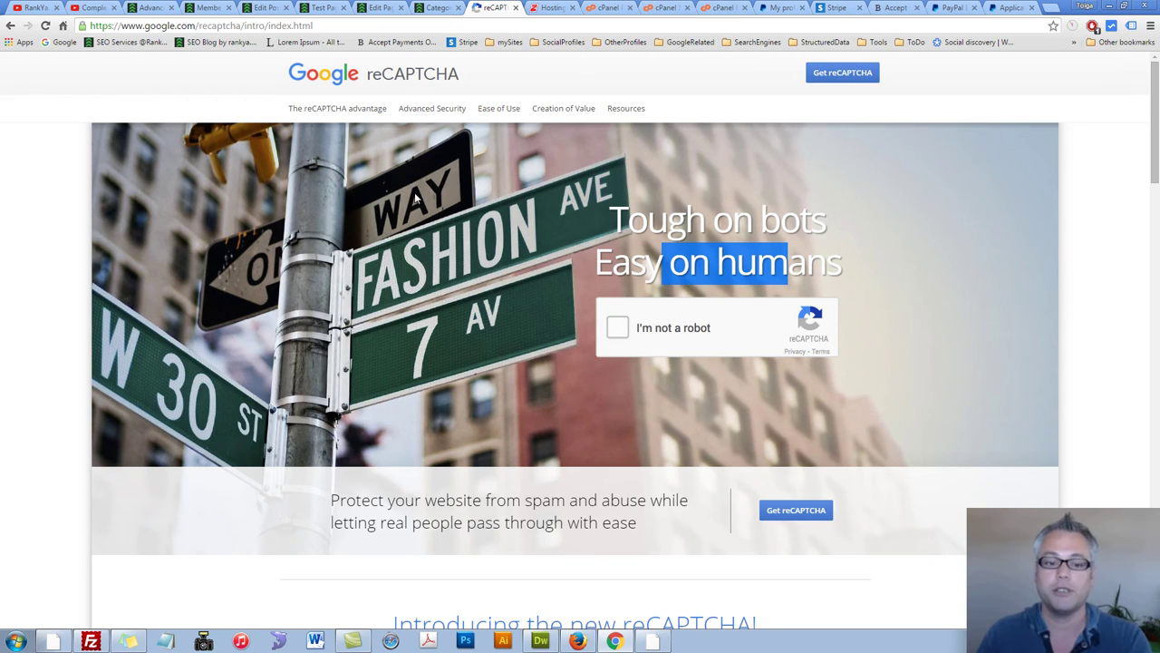
{"action": "left_click", "coordinate": [617, 327]}
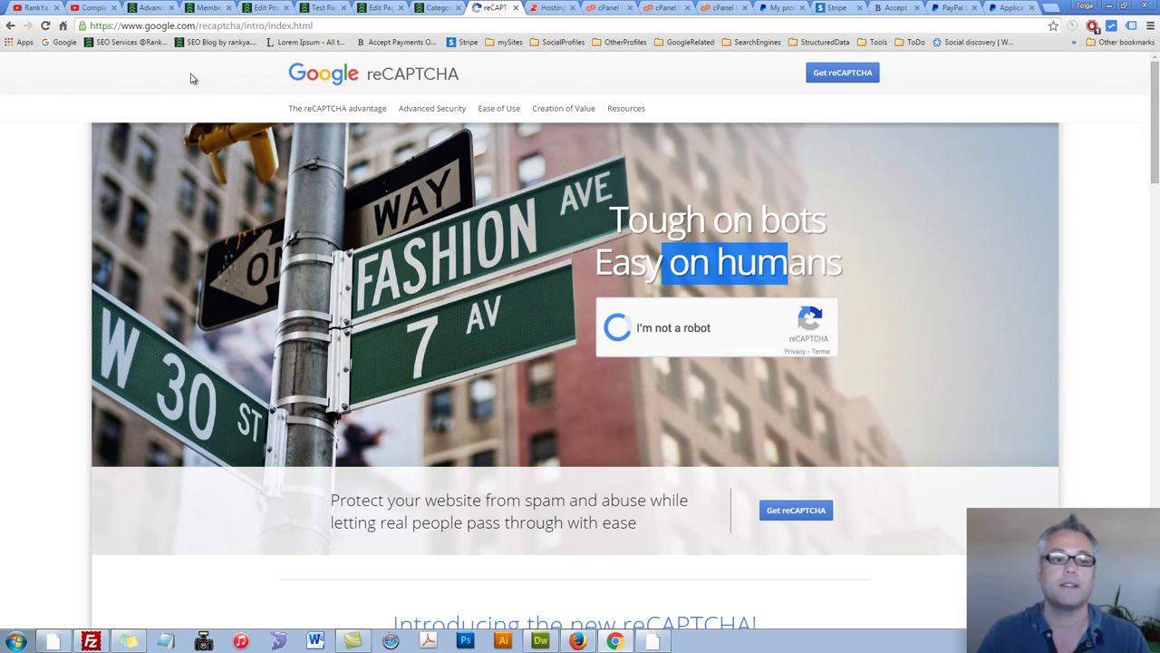
{"action": "left_click", "coordinate": [152, 8]}
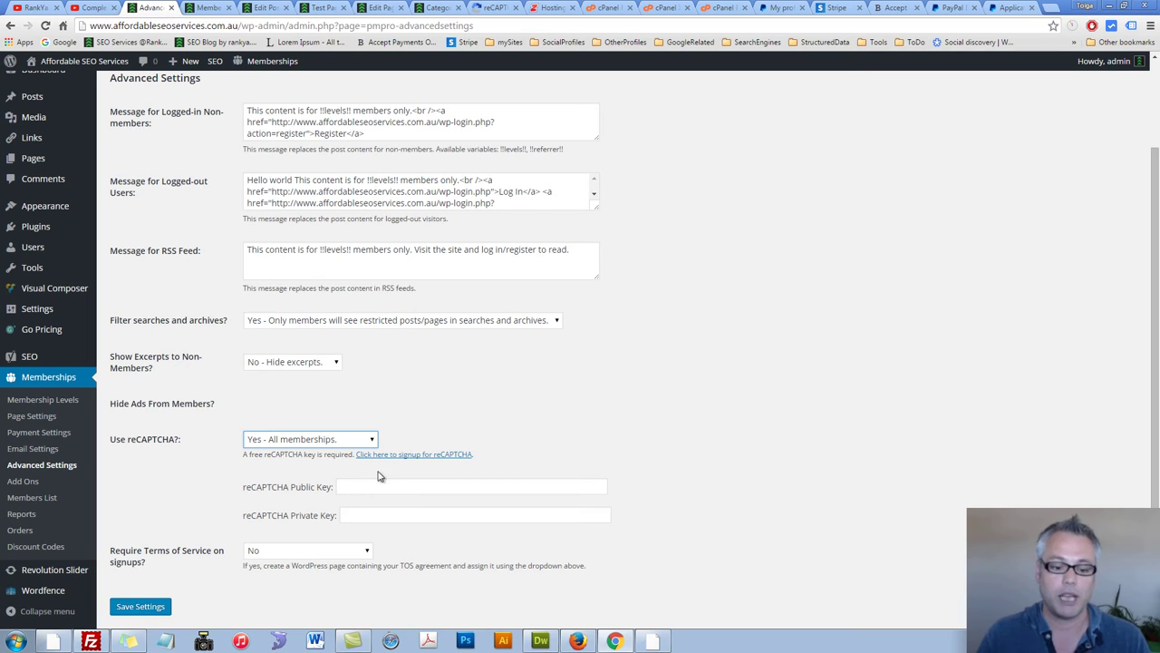
{"action": "left_click", "coordinate": [360, 487]}
{"action": "left_click", "coordinate": [367, 516]}
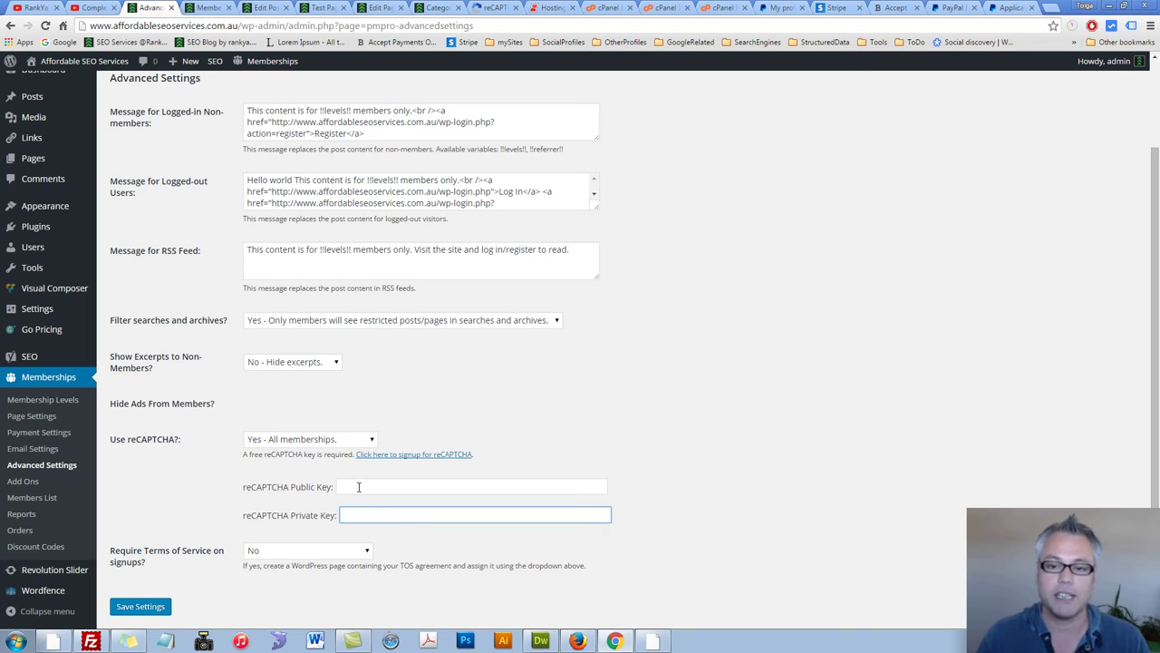
{"action": "left_click", "coordinate": [359, 486]}
{"action": "left_click", "coordinate": [363, 514]}
{"action": "left_click", "coordinate": [468, 489]}
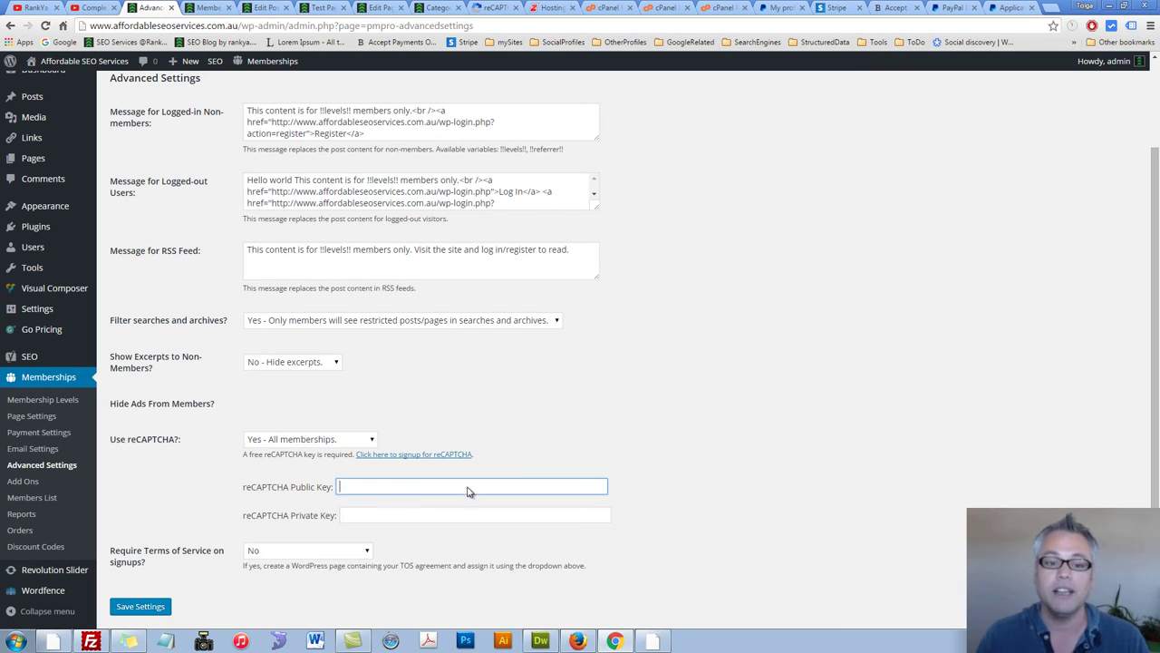
{"action": "left_click", "coordinate": [494, 8]}
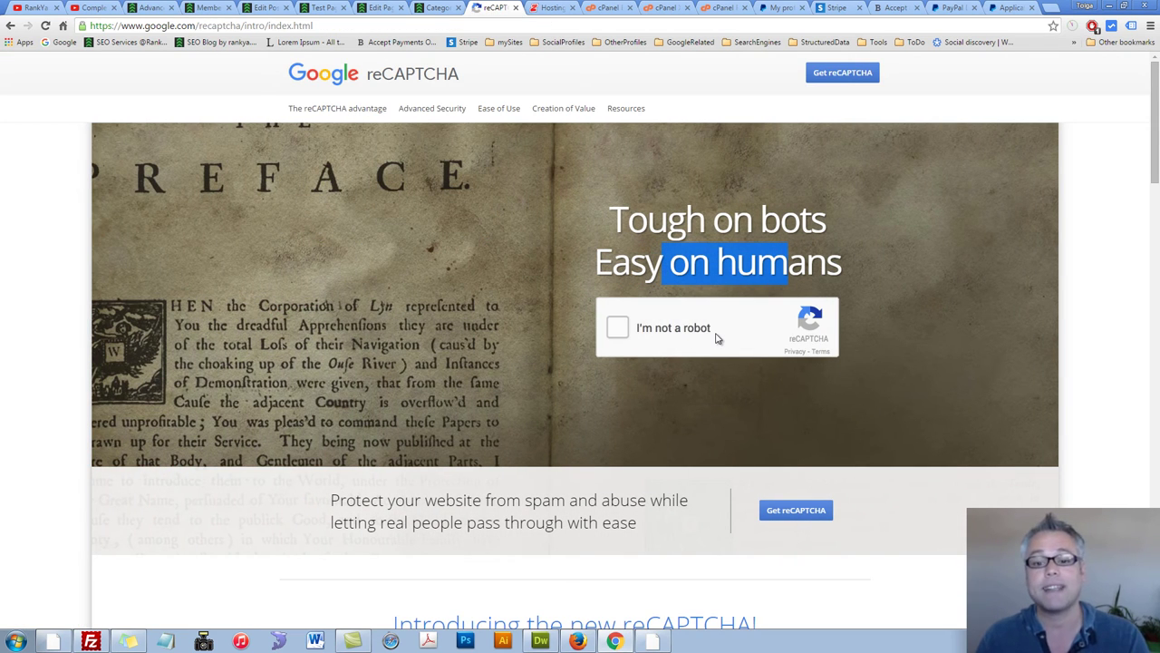
{"action": "left_click", "coordinate": [717, 338]}
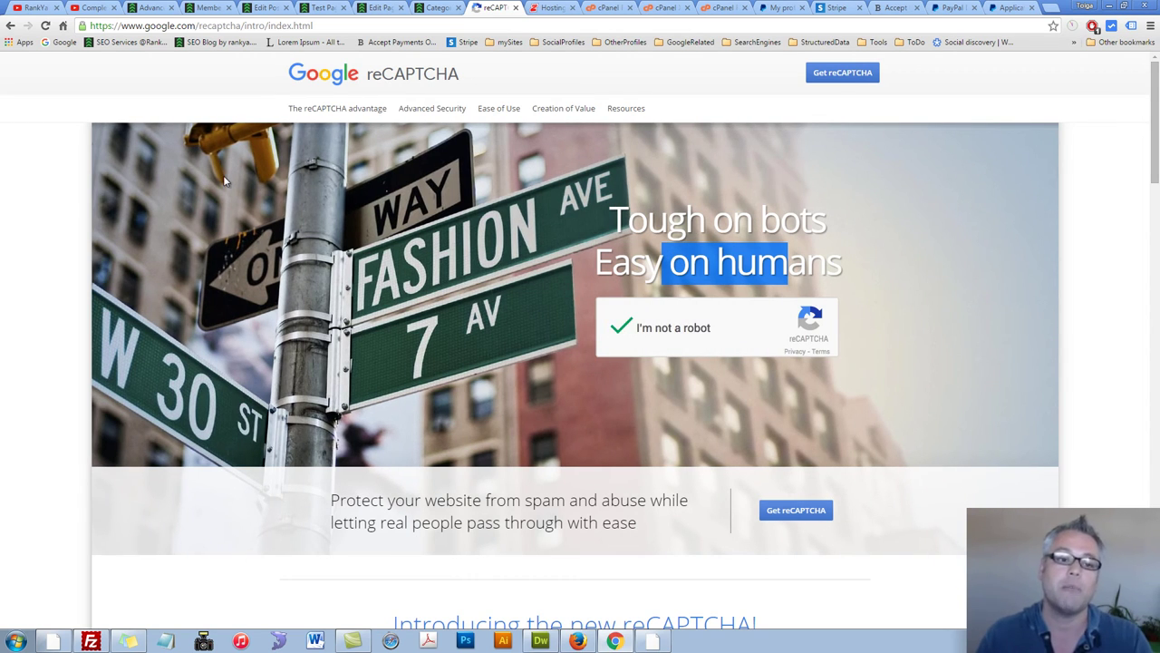
{"action": "left_click", "coordinate": [142, 9]}
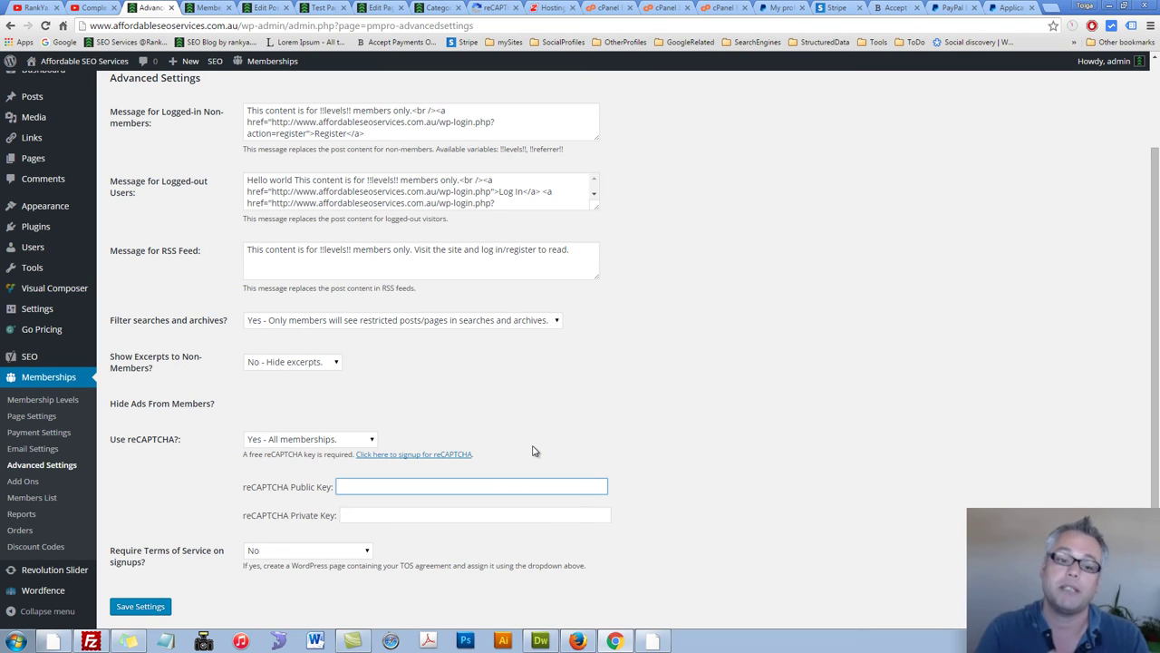
{"action": "scroll", "coordinate": [532, 450], "scroll_direction": "down", "scroll_amount": 2}
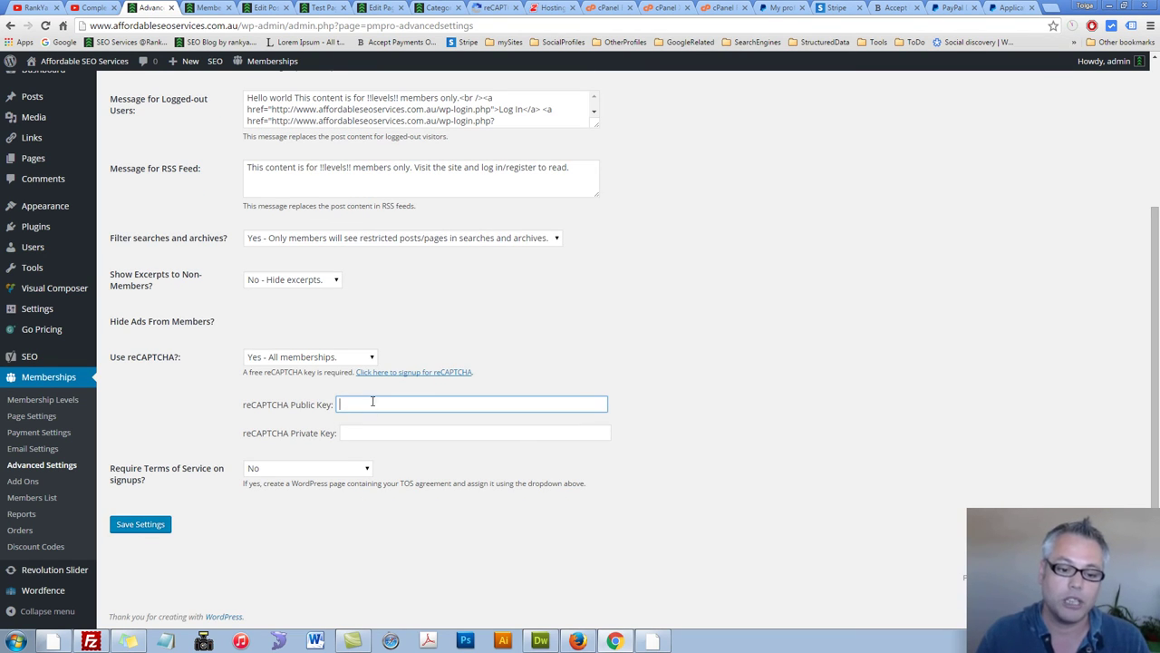
{"action": "left_click", "coordinate": [366, 470]}
{"action": "left_click", "coordinate": [418, 468]}
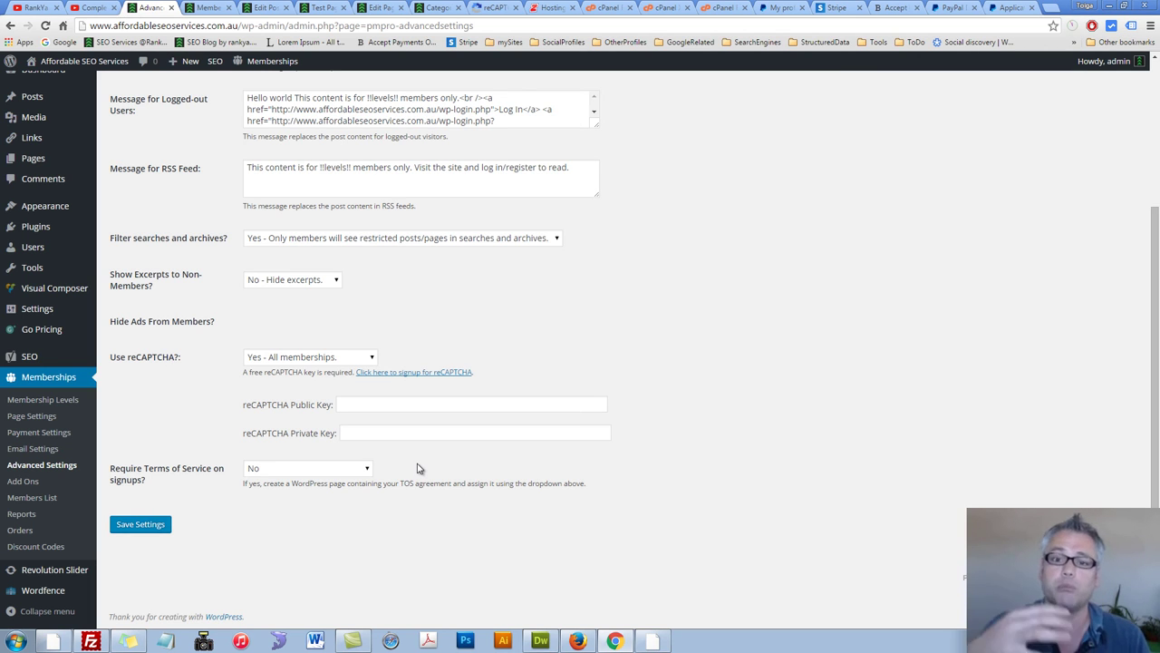
Follow the Register link on Private Posts in Firefox, review the Membership Checkout form, and return to the advanced settings in Chrome.
{"action": "left_click", "coordinate": [578, 641]}
{"action": "left_click", "coordinate": [435, 250]}
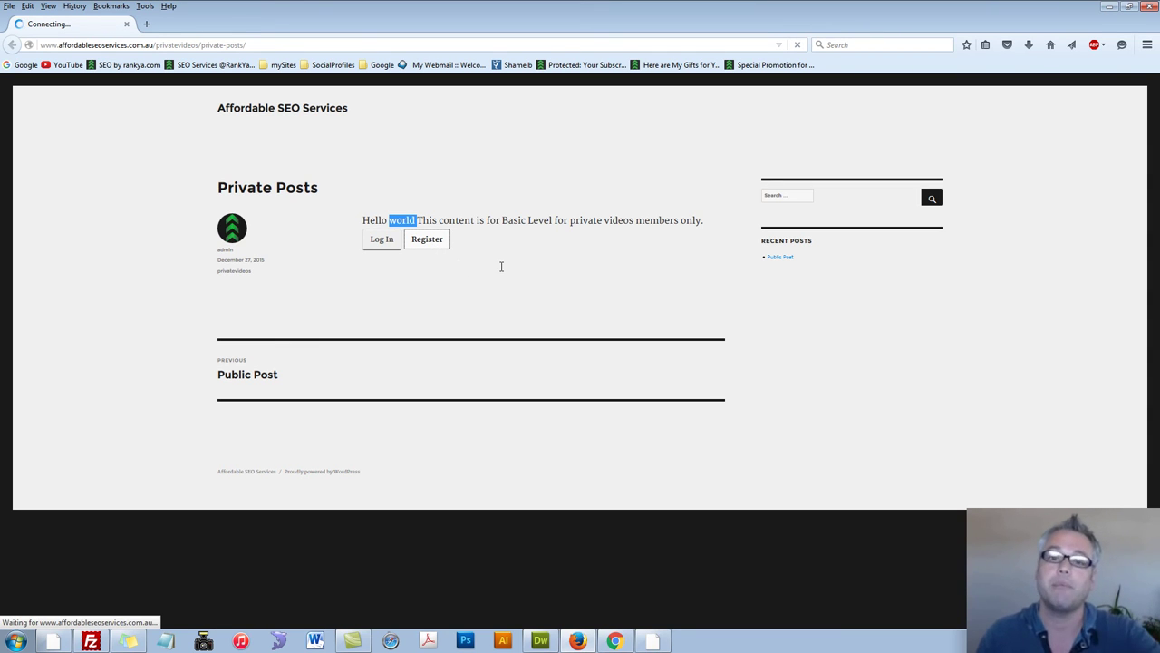
{"action": "left_click", "coordinate": [604, 270]}
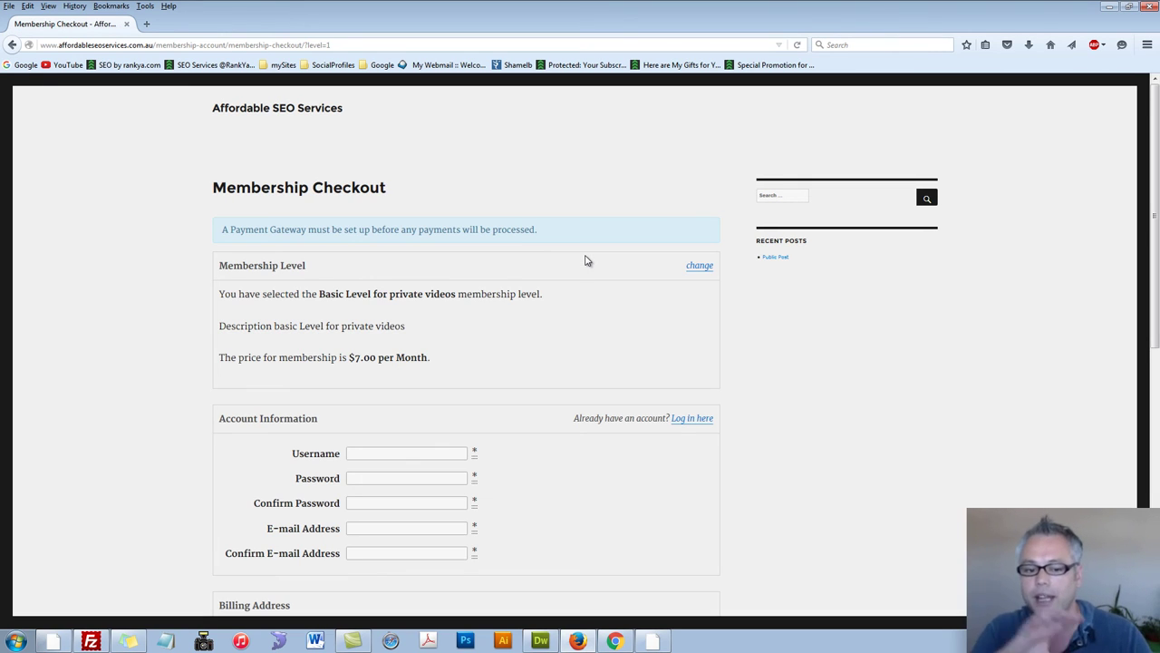
{"action": "scroll", "coordinate": [572, 280], "scroll_direction": "down", "scroll_amount": 6}
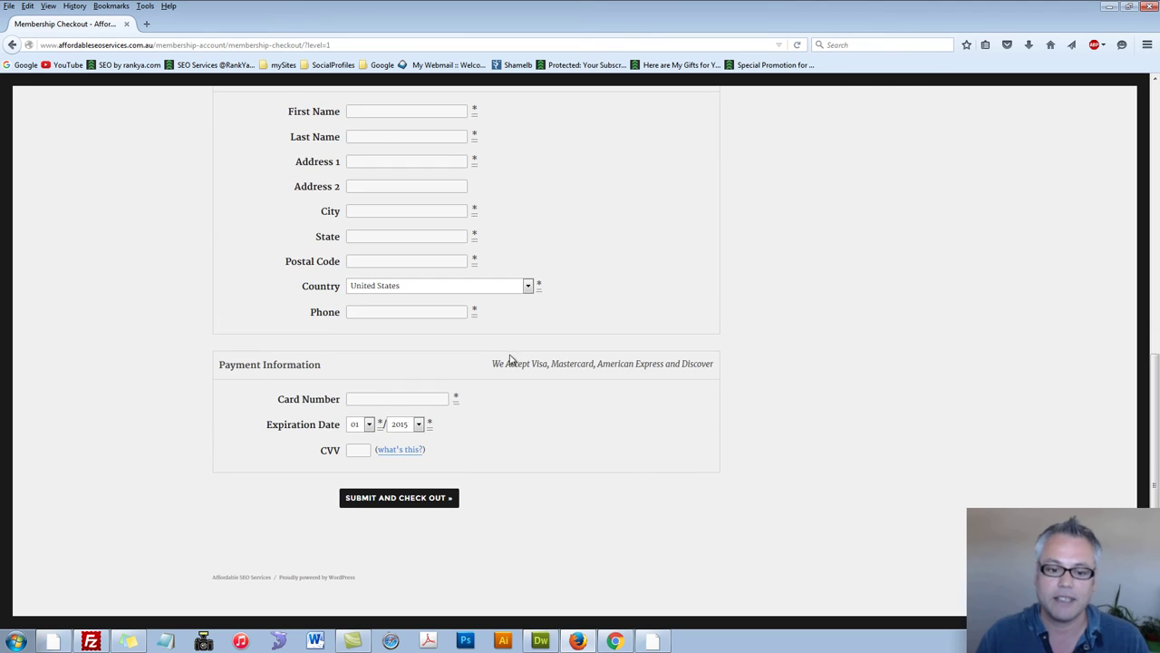
{"action": "scroll", "coordinate": [208, 251], "scroll_direction": "up", "scroll_amount": 5}
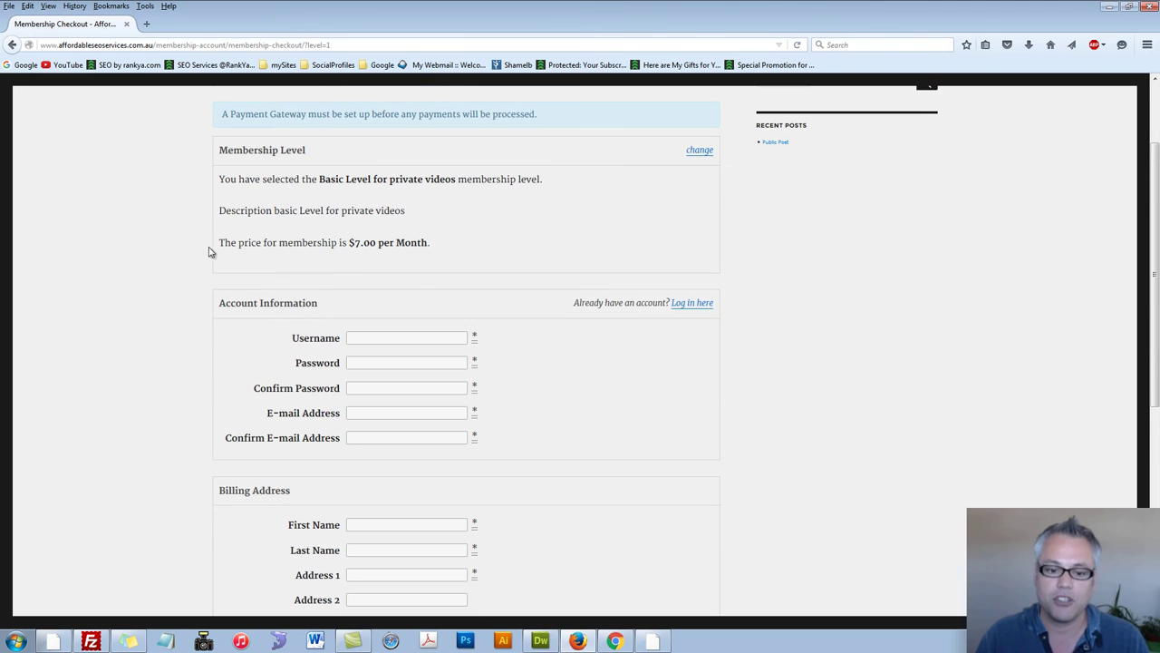
{"action": "left_click", "coordinate": [613, 641]}
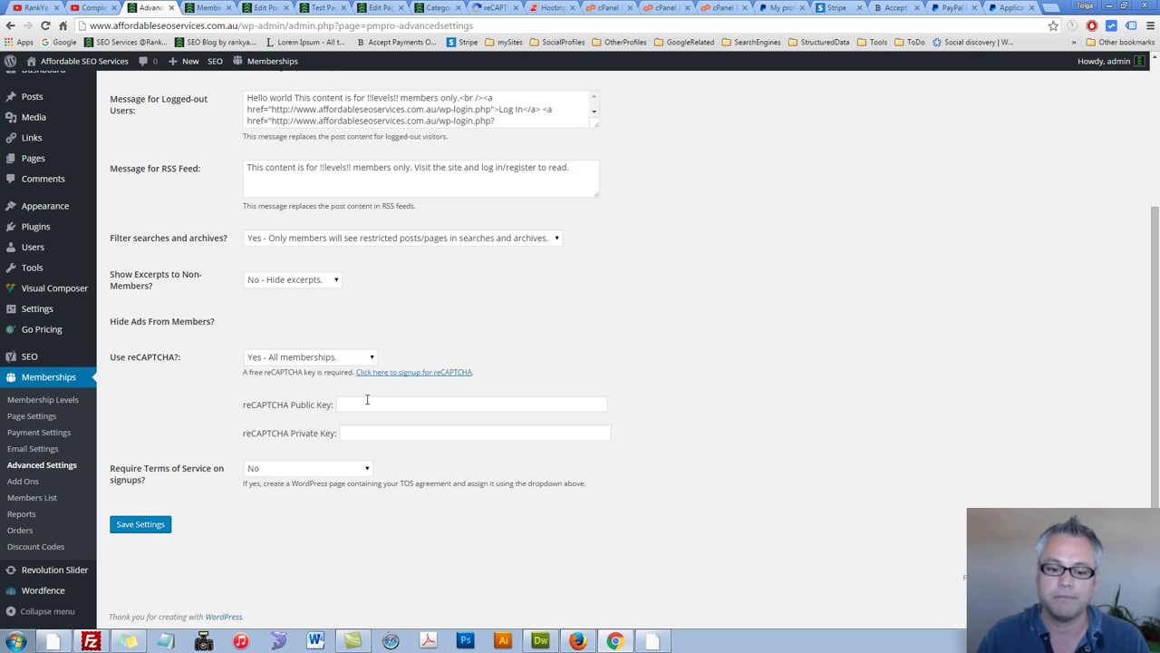
Require Terms of Service on signups using the Test Page and save the advanced settings.
{"action": "left_click", "coordinate": [366, 470]}
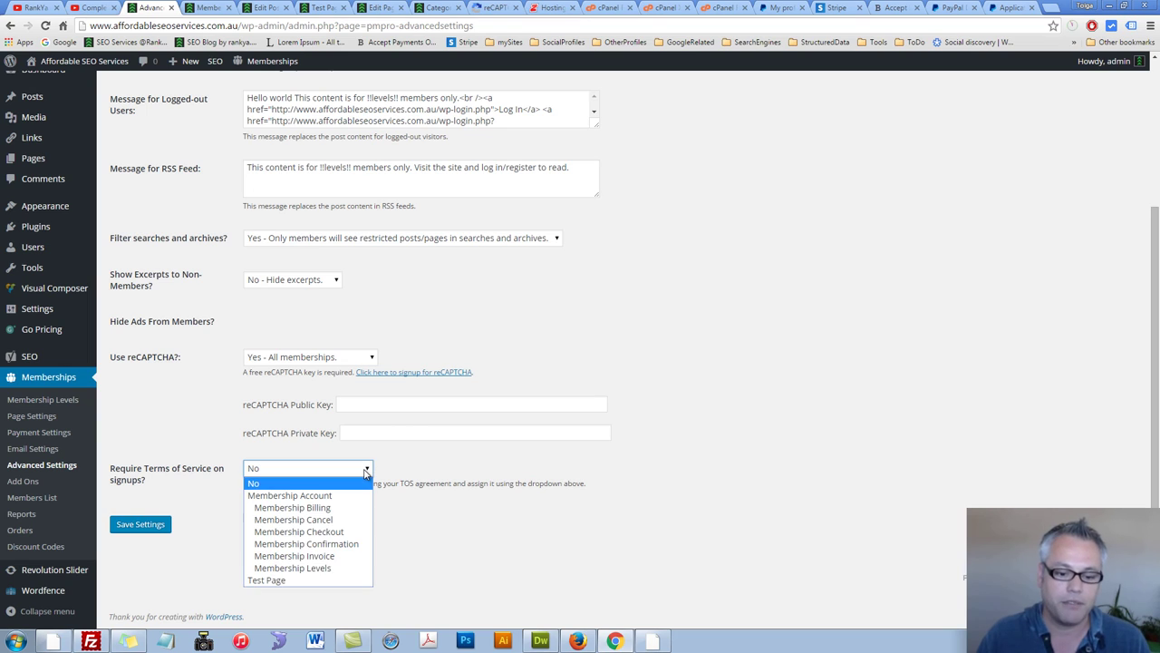
{"action": "left_click", "coordinate": [281, 580]}
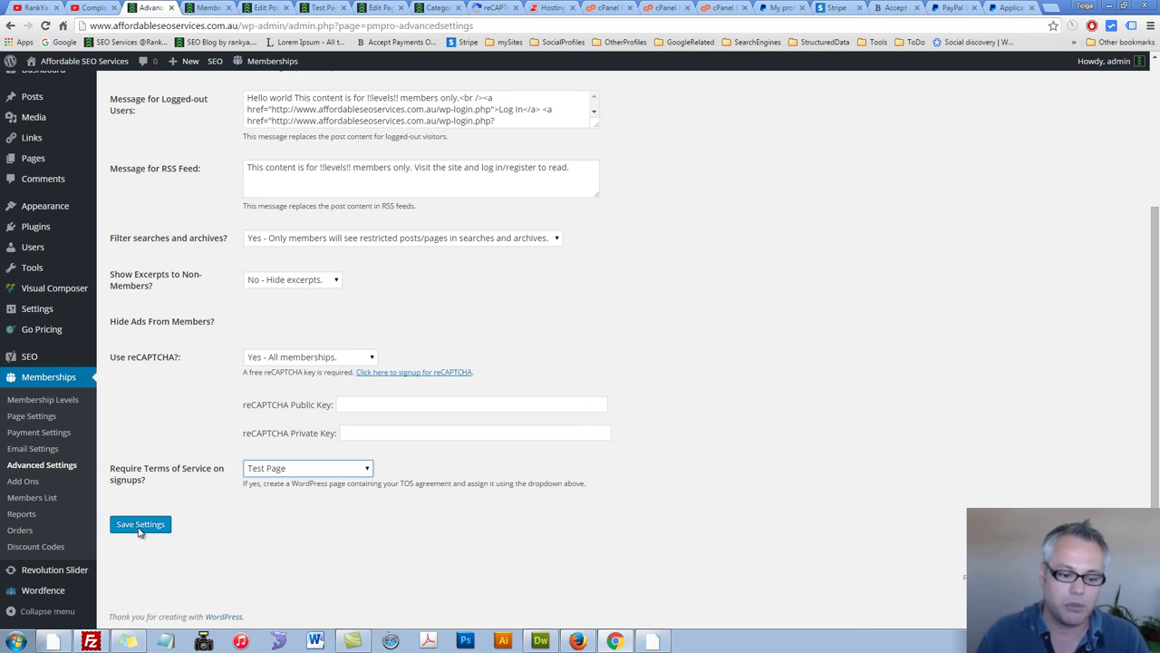
{"action": "left_click", "coordinate": [140, 526]}
Reload the Membership Checkout page in Firefox, check its terms agreement section, and return to the advanced settings in Chrome.
{"action": "left_click", "coordinate": [577, 641]}
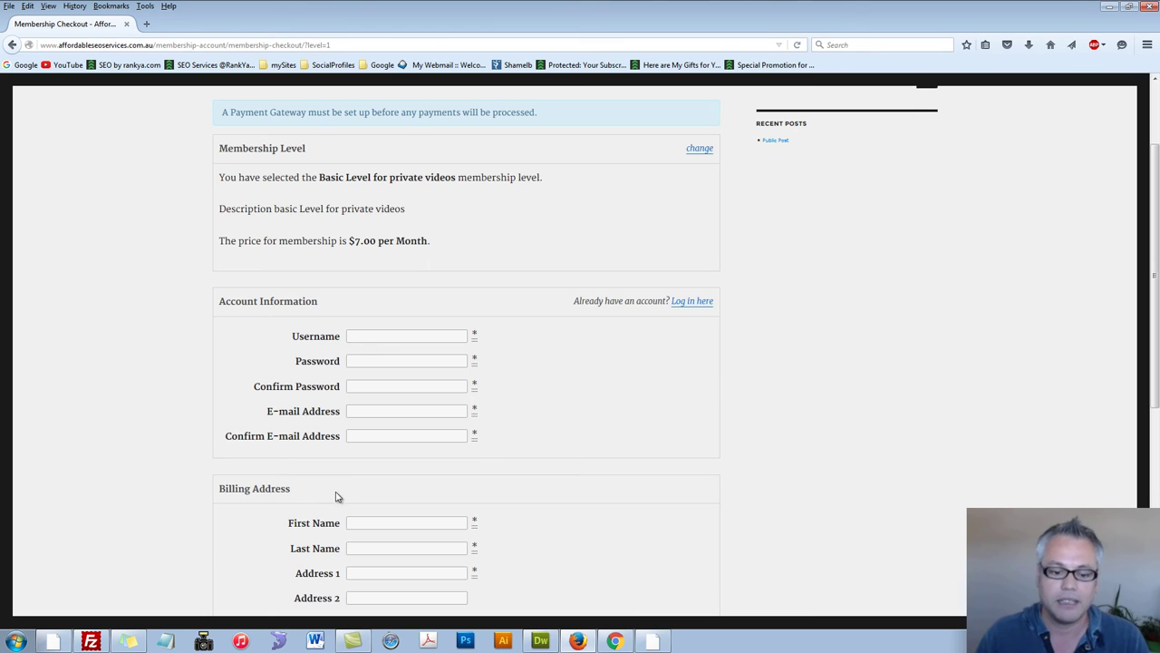
{"action": "scroll", "coordinate": [335, 496], "scroll_direction": "down", "scroll_amount": 5}
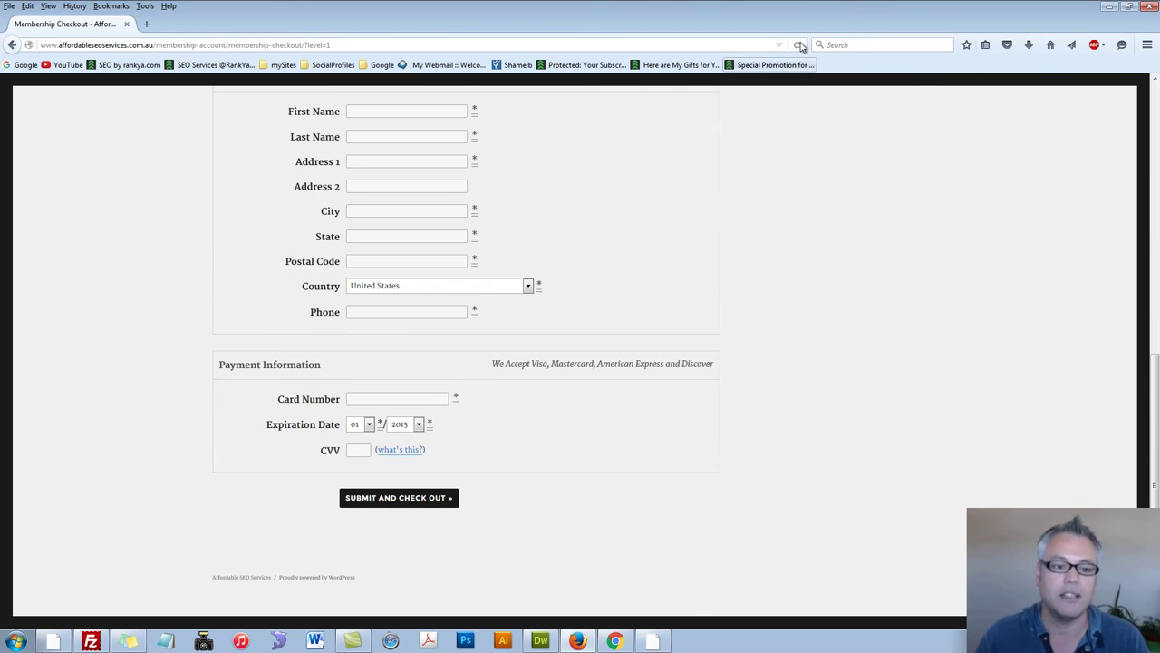
{"action": "left_click", "coordinate": [798, 44]}
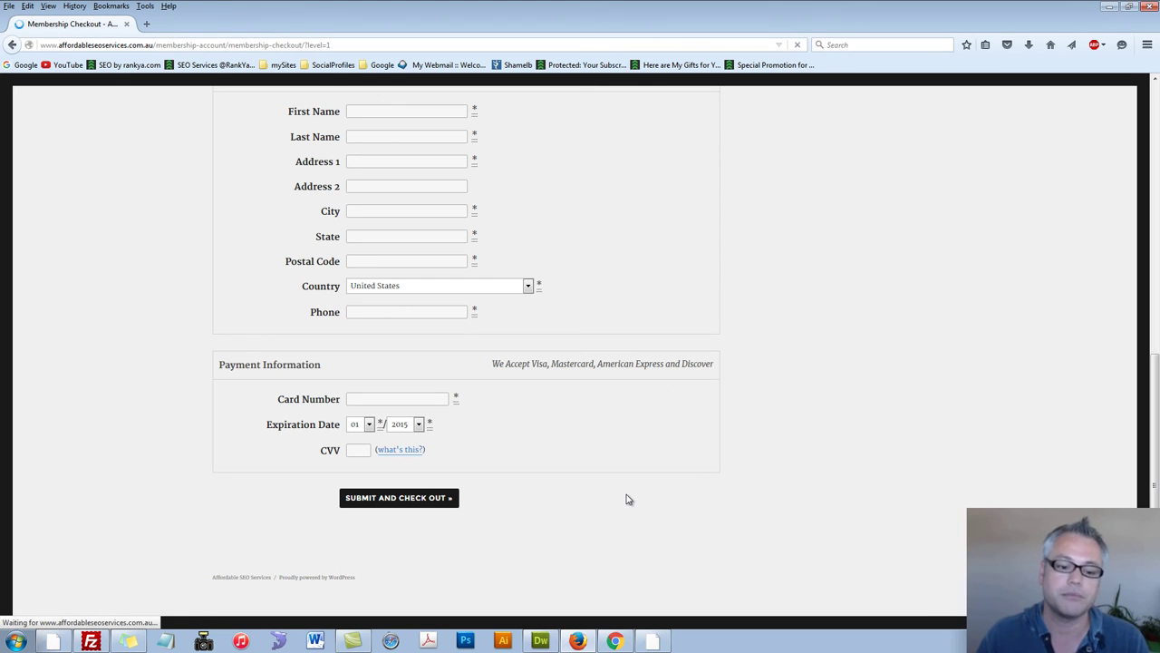
{"action": "scroll", "coordinate": [302, 402], "scroll_direction": "down", "scroll_amount": 3}
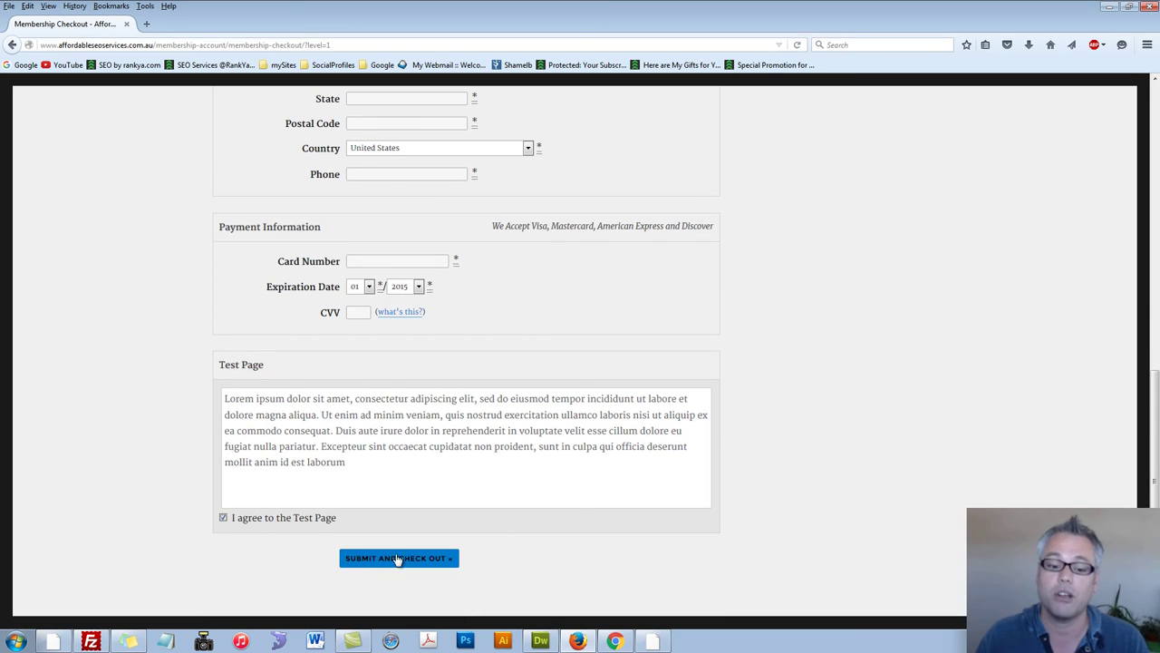
{"action": "left_click", "coordinate": [615, 641]}
Set Require Terms of Service on signups to No and save the advanced settings.
{"action": "scroll", "coordinate": [258, 563], "scroll_direction": "down", "scroll_amount": 3}
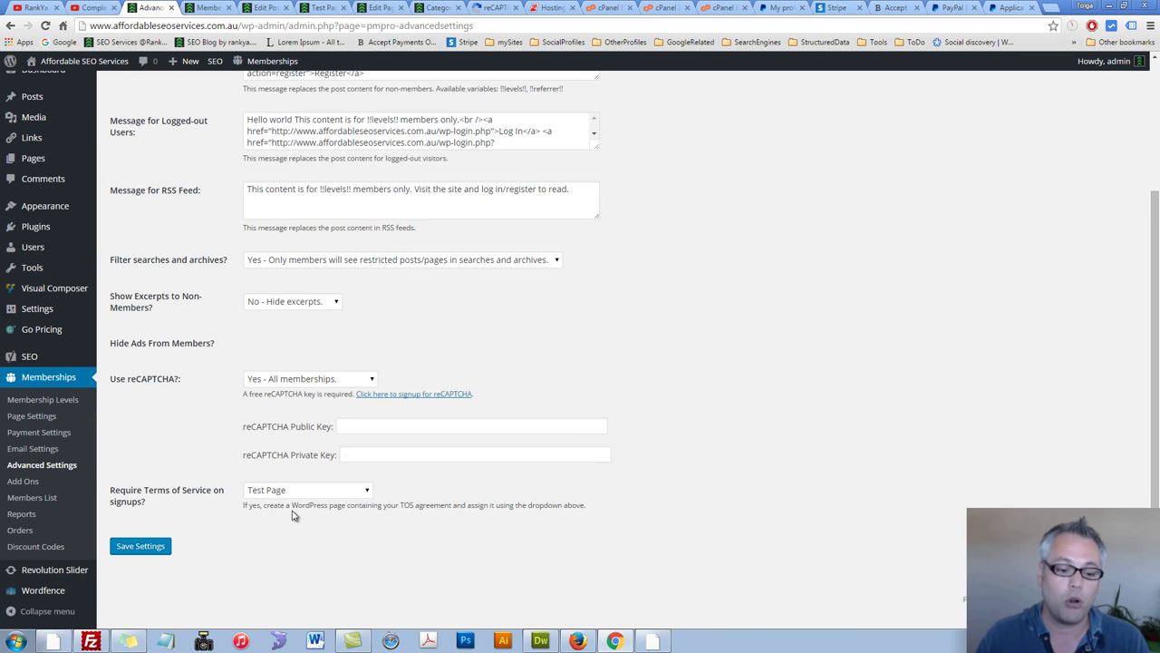
{"action": "left_click", "coordinate": [322, 494]}
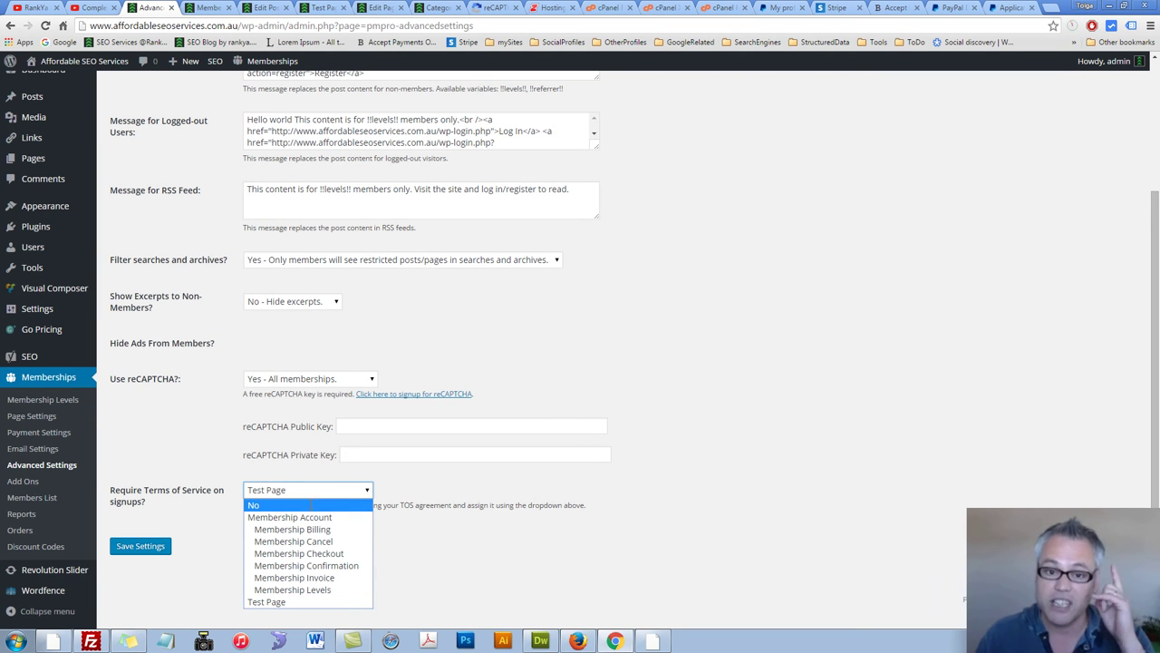
{"action": "left_click", "coordinate": [314, 507]}
{"action": "left_click", "coordinate": [148, 547]}
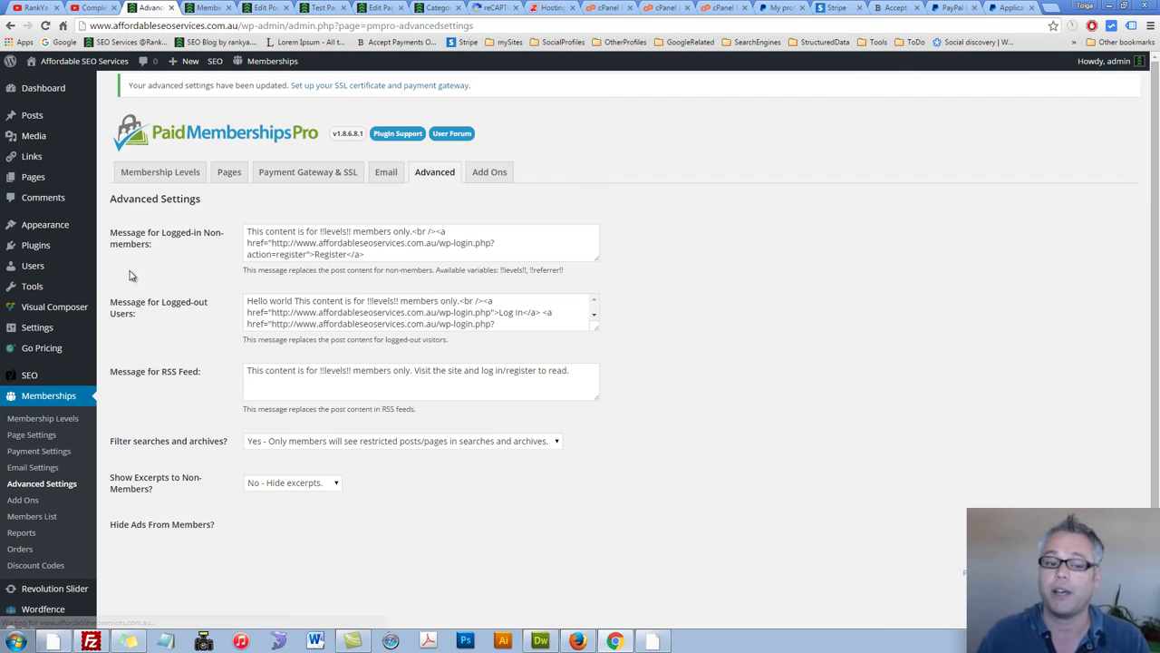
Set Show Excerpts to Non-Members to "Yes - Show excerpts." in the advanced settings.
{"action": "scroll", "coordinate": [366, 414], "scroll_direction": "down", "scroll_amount": 1}
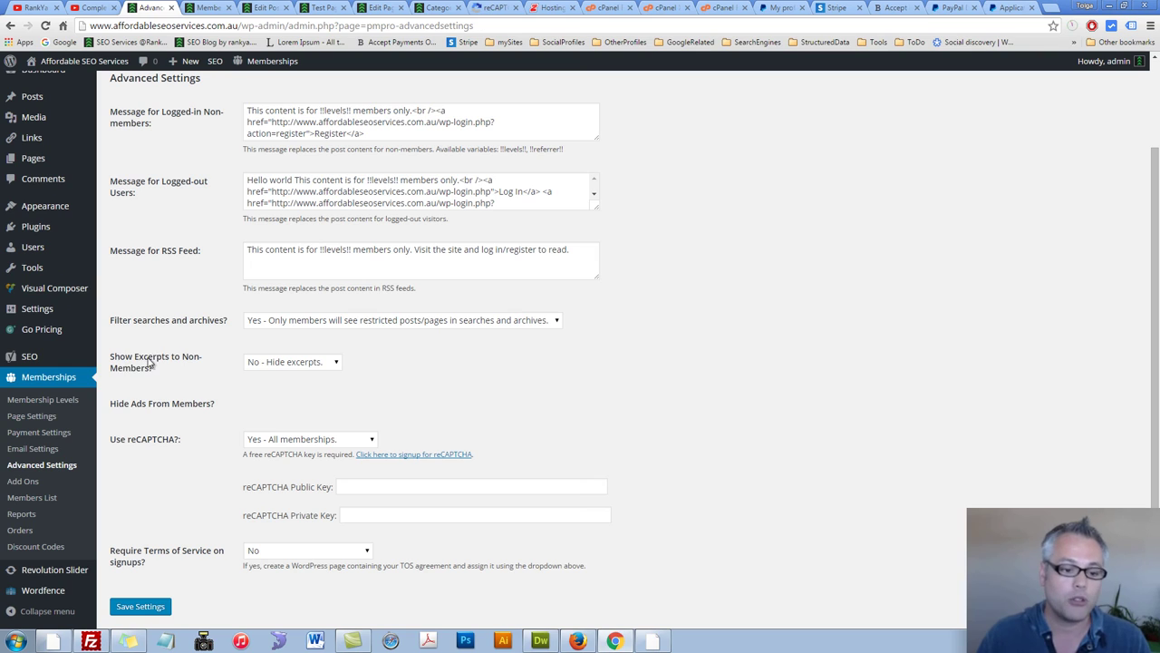
{"action": "left_click", "coordinate": [331, 364]}
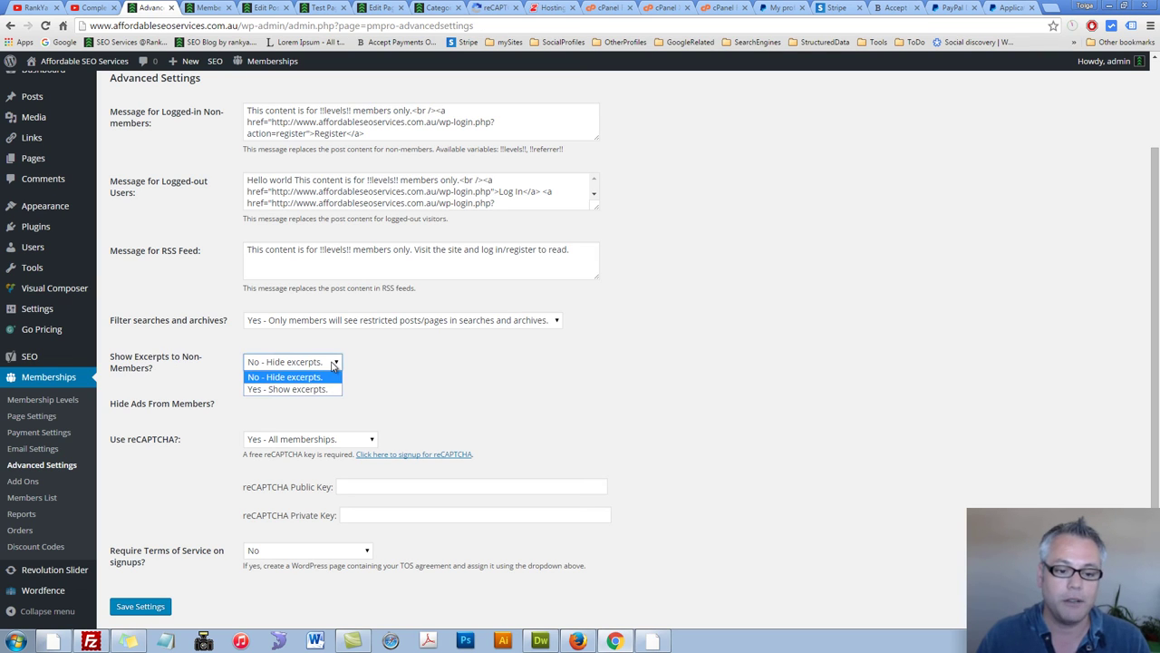
{"action": "left_click", "coordinate": [288, 389]}
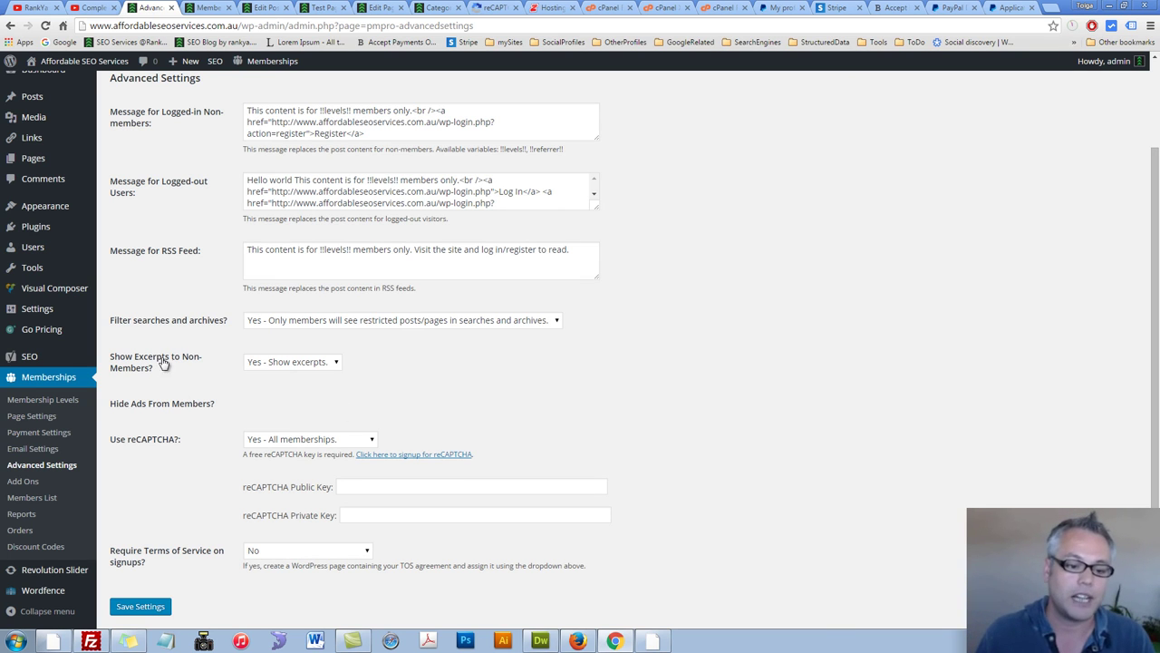
Open the Paid Memberships Pro Add Ons page and load the plugin's website in a new browser tab.
{"action": "scroll", "coordinate": [193, 360], "scroll_direction": "up", "scroll_amount": 2}
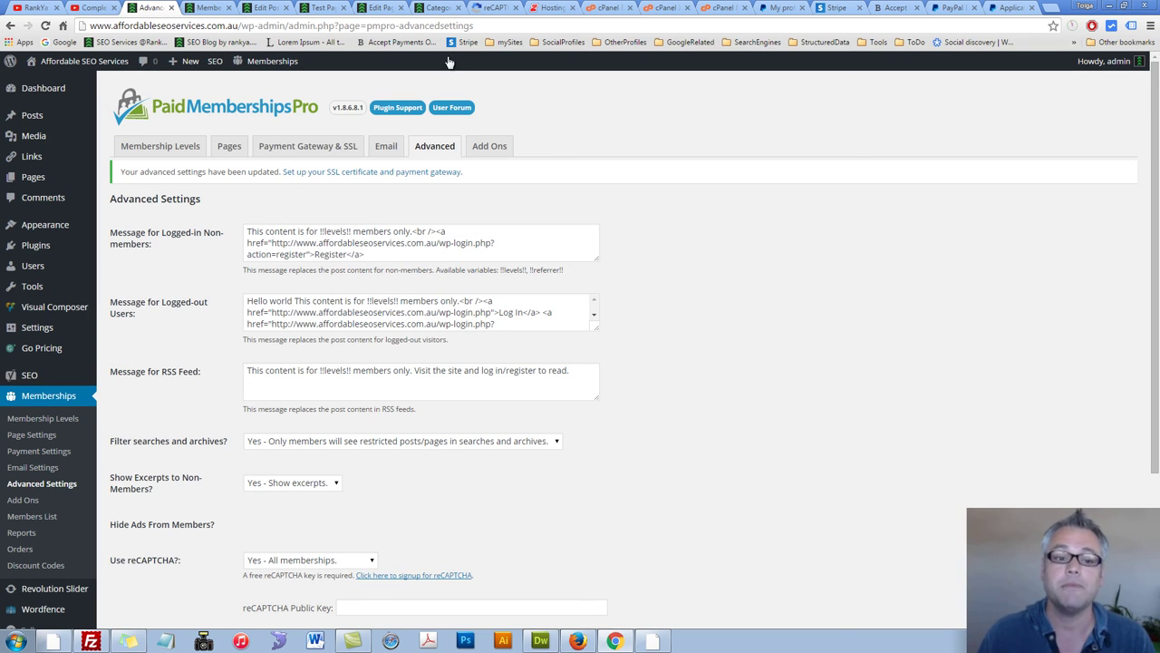
{"action": "left_click", "coordinate": [497, 147]}
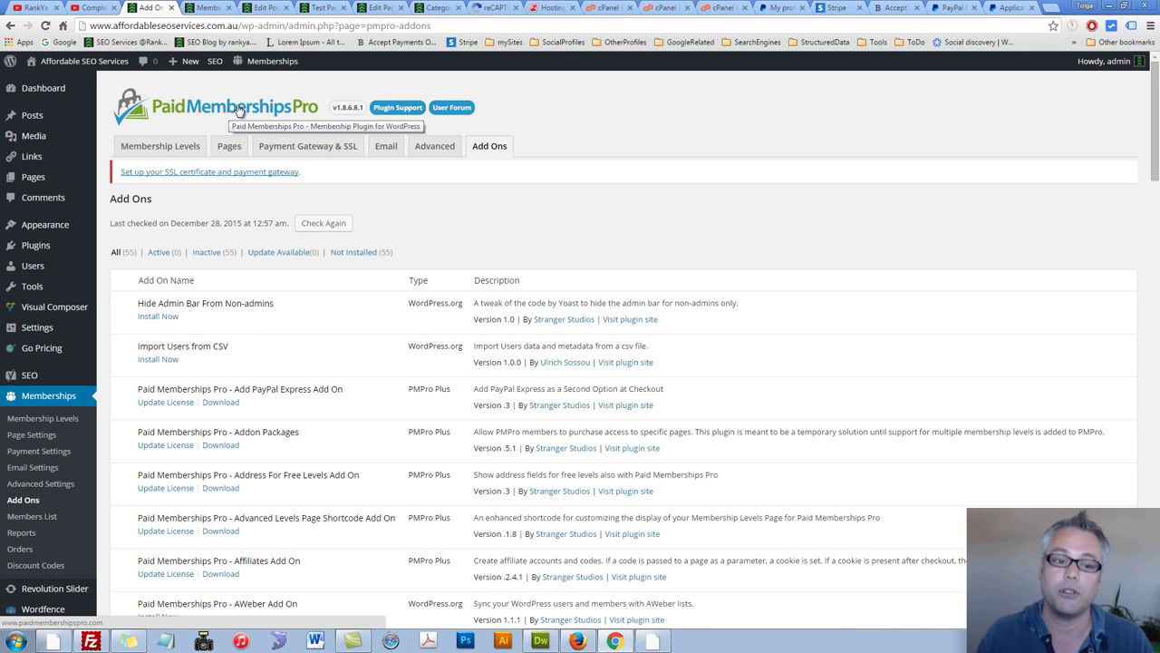
{"action": "left_click", "coordinate": [400, 109]}
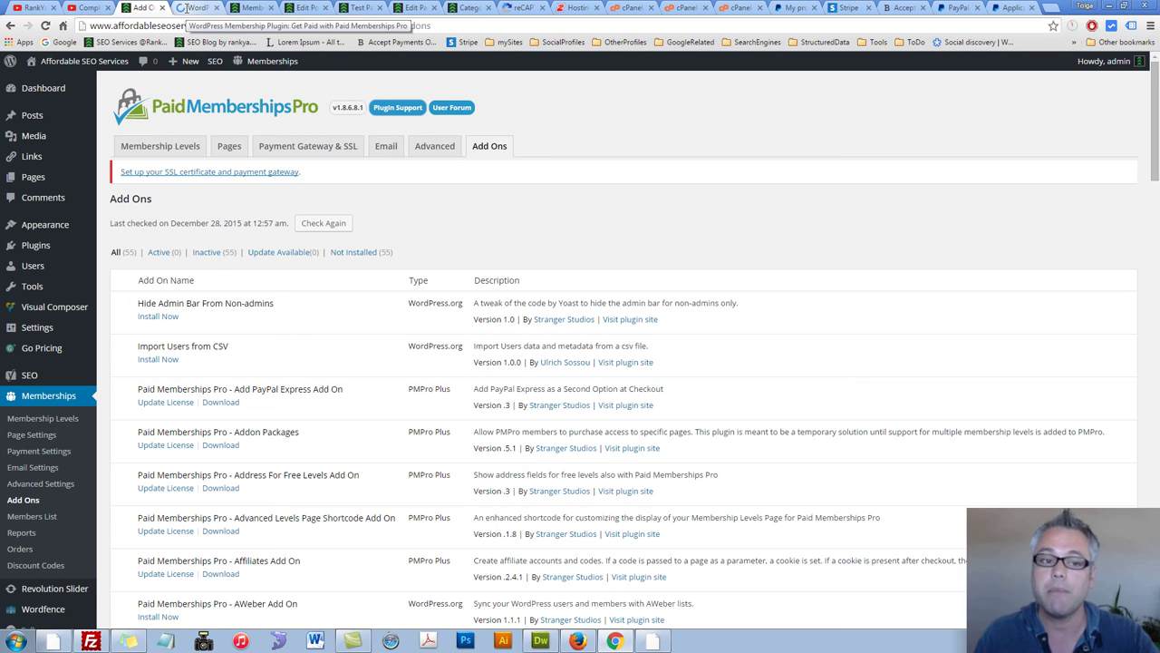
Examine the list of available Paid Memberships Pro add-ons, including their types and descriptions.
{"action": "scroll", "coordinate": [517, 410], "scroll_direction": "down", "scroll_amount": 3}
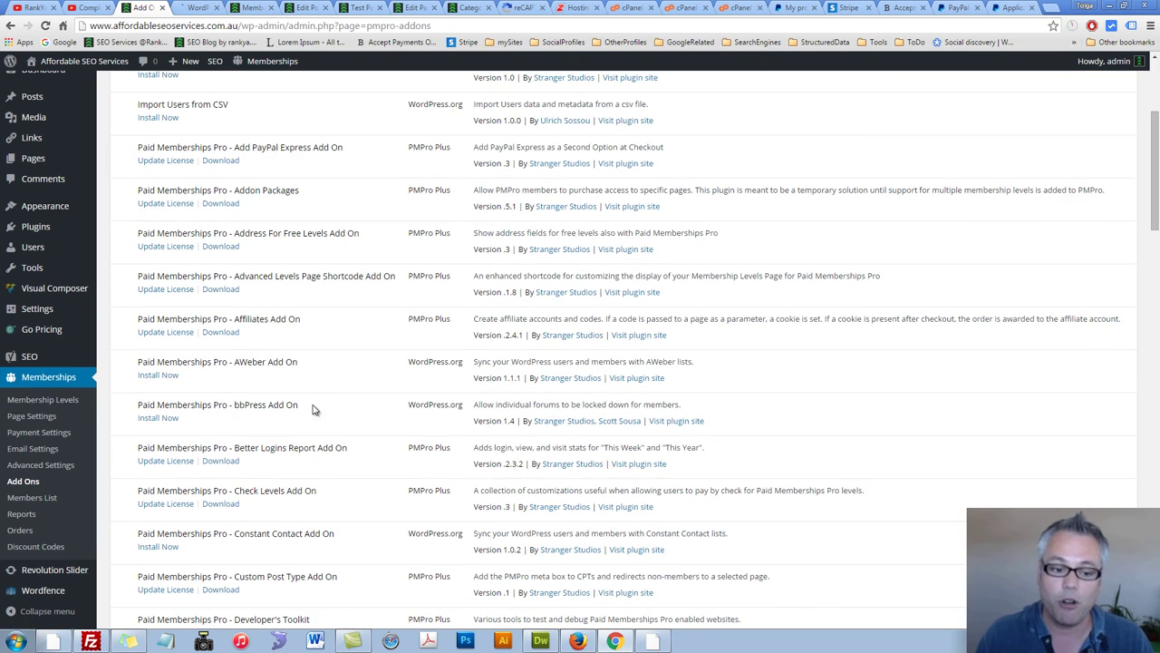
{"action": "scroll", "coordinate": [295, 470], "scroll_direction": "down", "scroll_amount": 2}
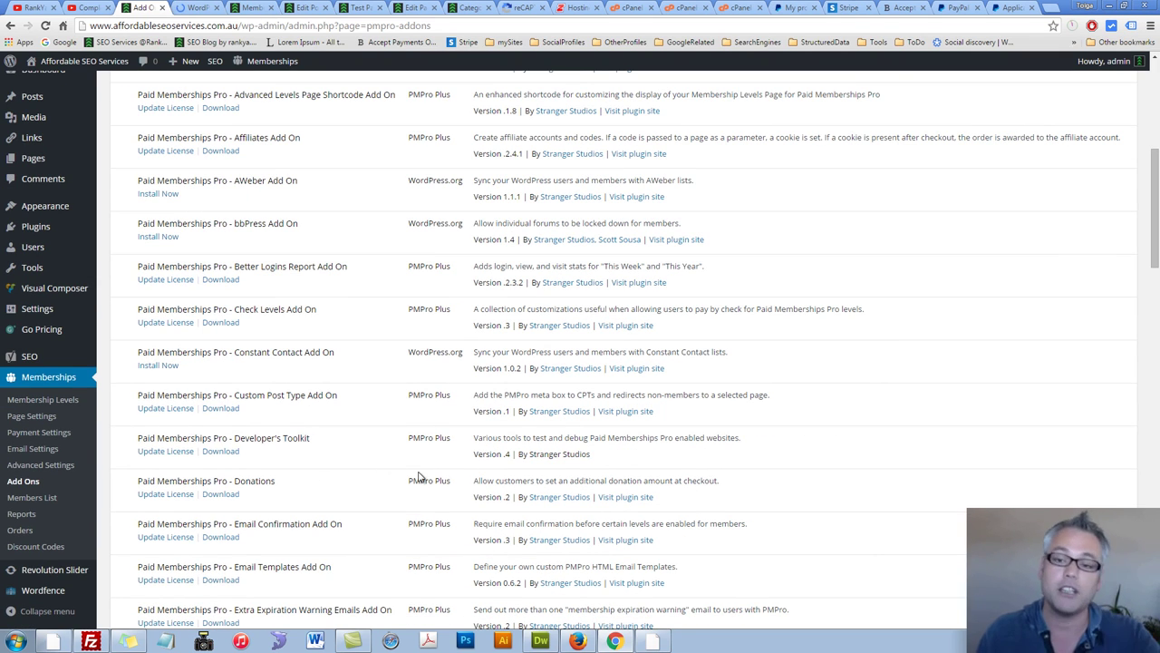
{"action": "scroll", "coordinate": [543, 444], "scroll_direction": "up", "scroll_amount": 2}
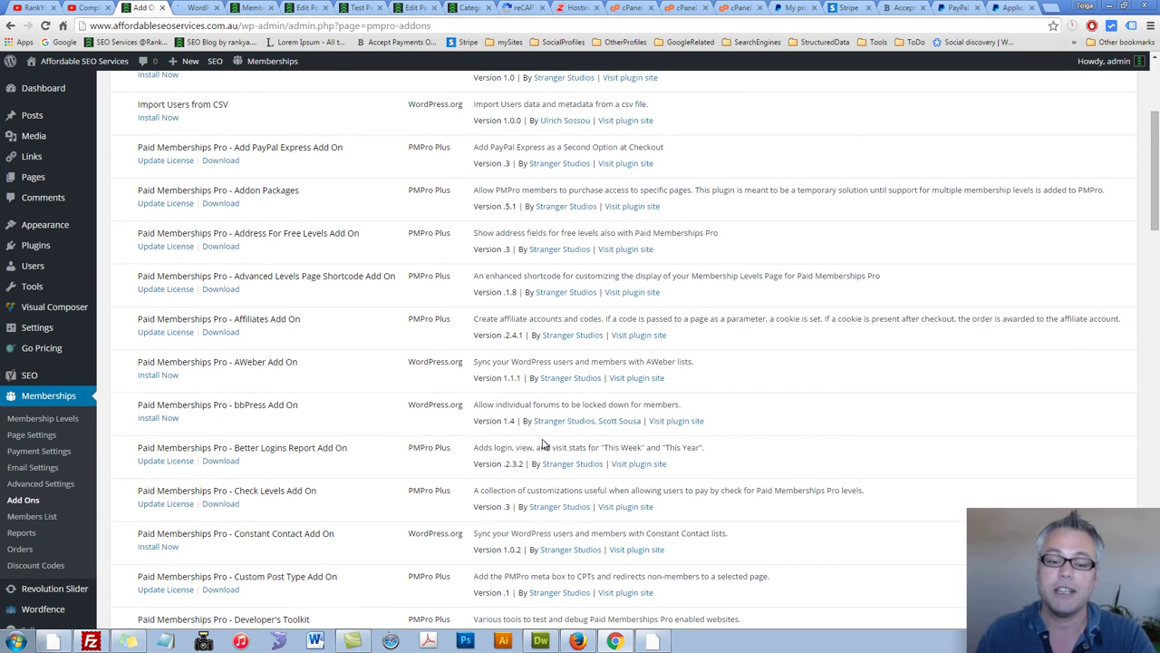
{"action": "scroll", "coordinate": [544, 444], "scroll_direction": "up", "scroll_amount": 3}
{"action": "scroll", "coordinate": [544, 445], "scroll_direction": "down", "scroll_amount": 7}
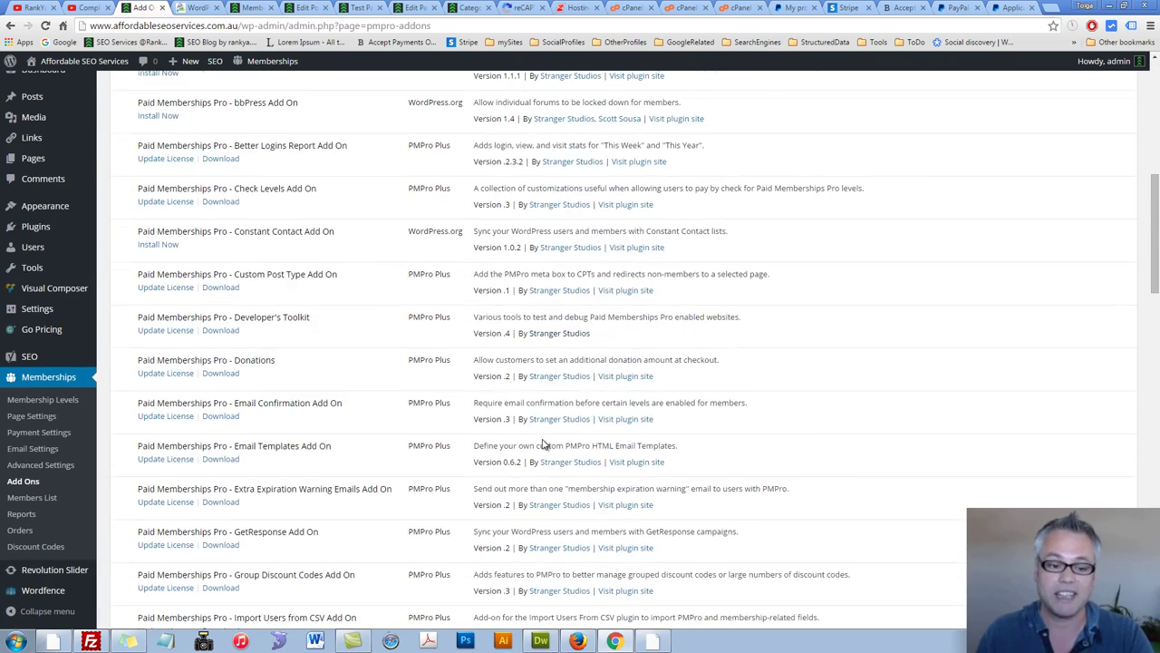
{"action": "scroll", "coordinate": [544, 444], "scroll_direction": "down", "scroll_amount": 10}
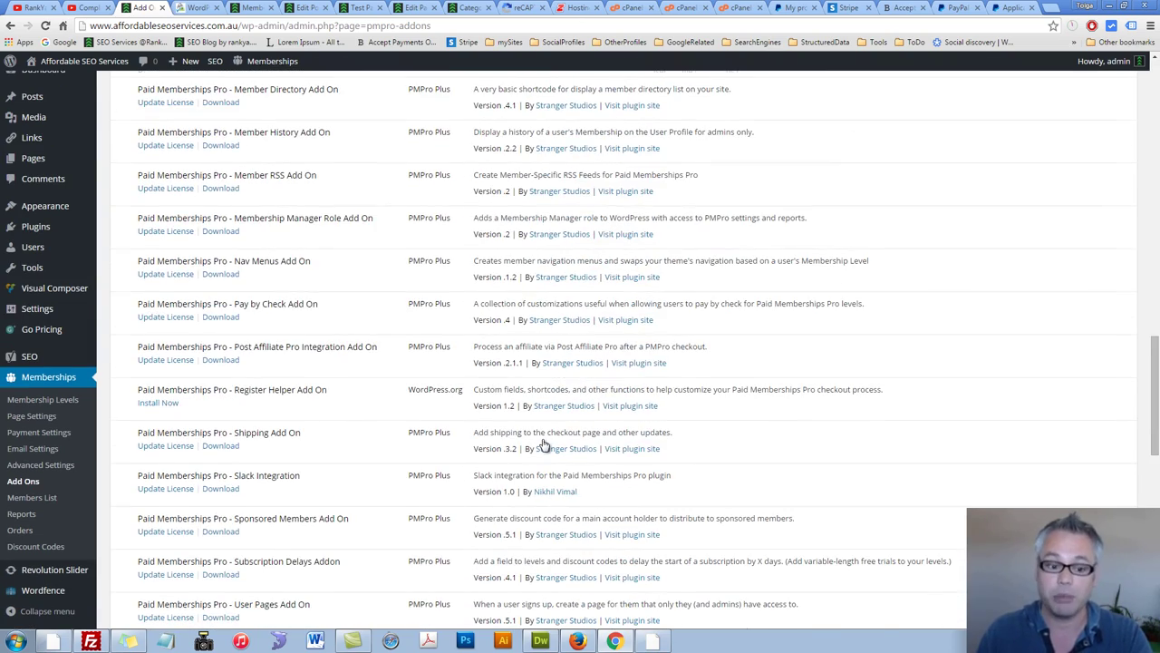
{"action": "scroll", "coordinate": [544, 444], "scroll_direction": "down", "scroll_amount": 2}
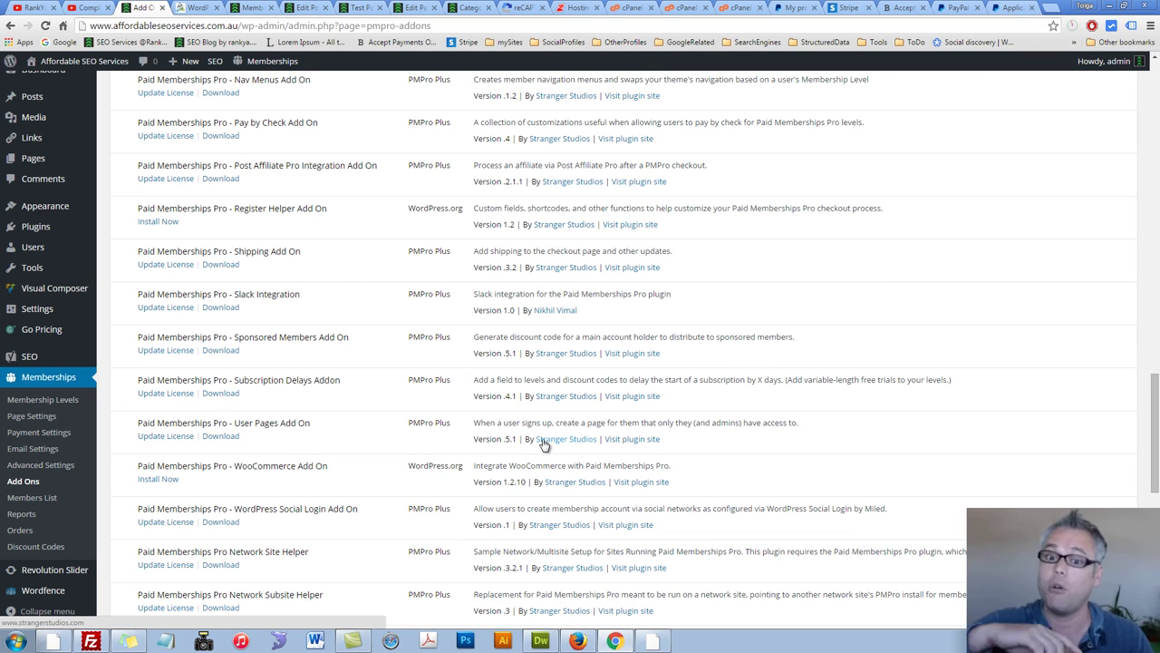
{"action": "scroll", "coordinate": [308, 154], "scroll_direction": "up", "scroll_amount": 12}
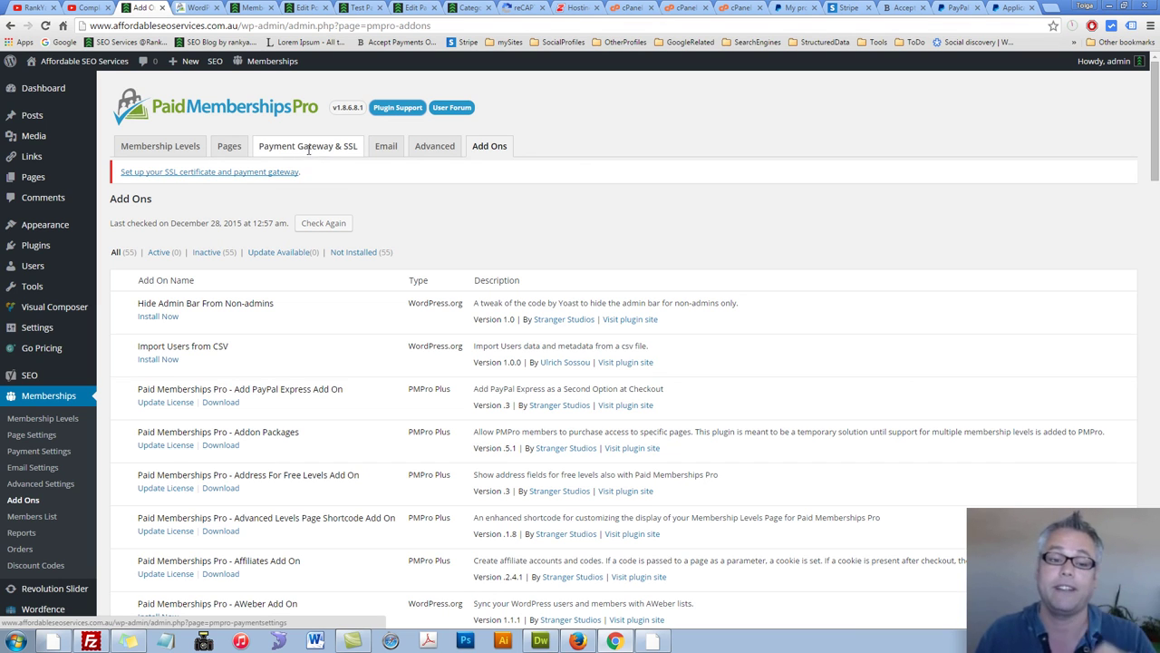
Open the Payment Gateway & SSL settings and review the available payment gateway options without changing the selection.
{"action": "left_click", "coordinate": [298, 150]}
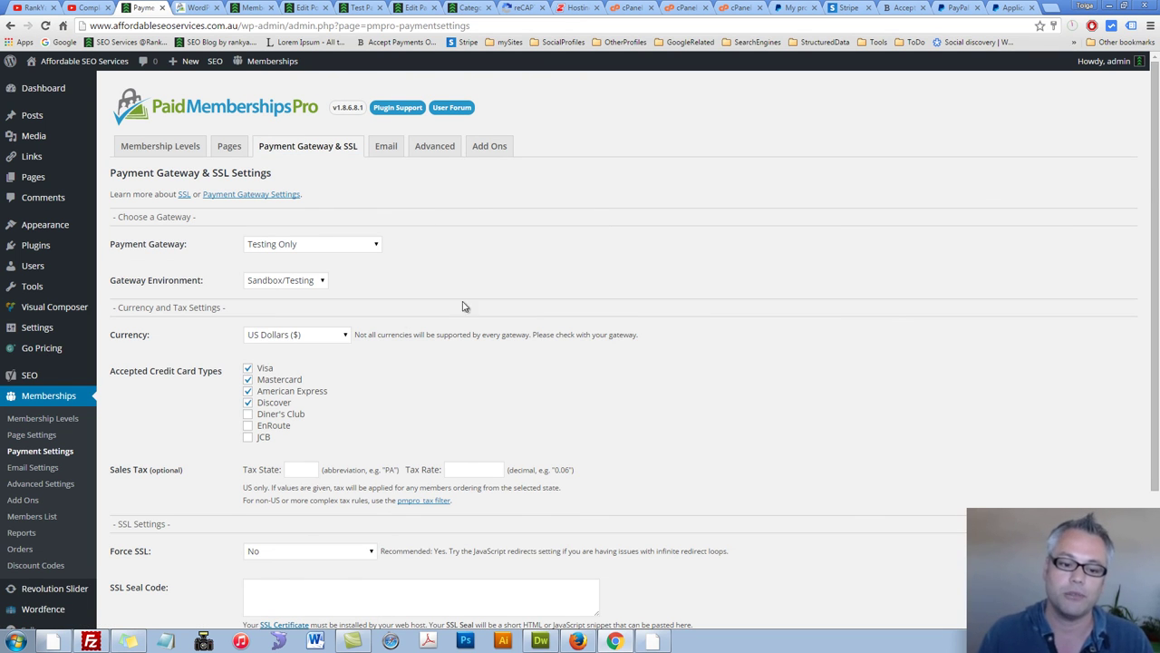
{"action": "scroll", "coordinate": [372, 375], "scroll_direction": "down", "scroll_amount": 3}
{"action": "scroll", "coordinate": [305, 408], "scroll_direction": "up", "scroll_amount": 3}
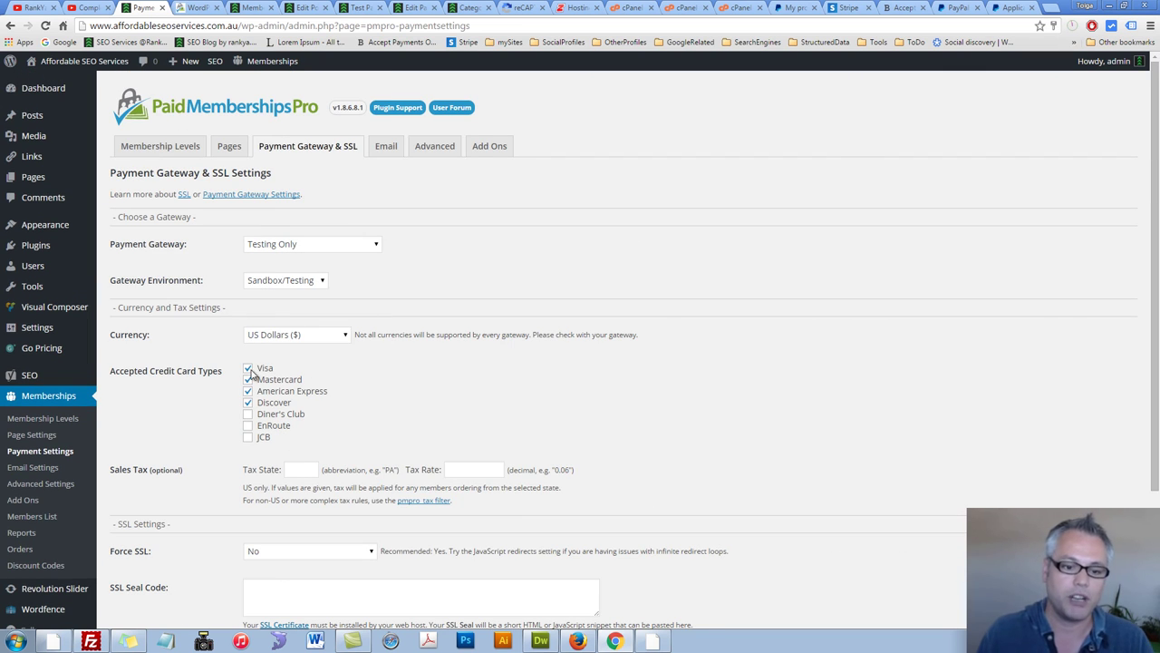
{"action": "left_click", "coordinate": [373, 251]}
{"action": "key", "text": "Down"}
{"action": "key", "text": "Down"}
{"action": "key", "text": "Down"}
{"action": "key", "text": "Down"}
{"action": "key", "text": "Down"}
{"action": "key", "text": "Down"}
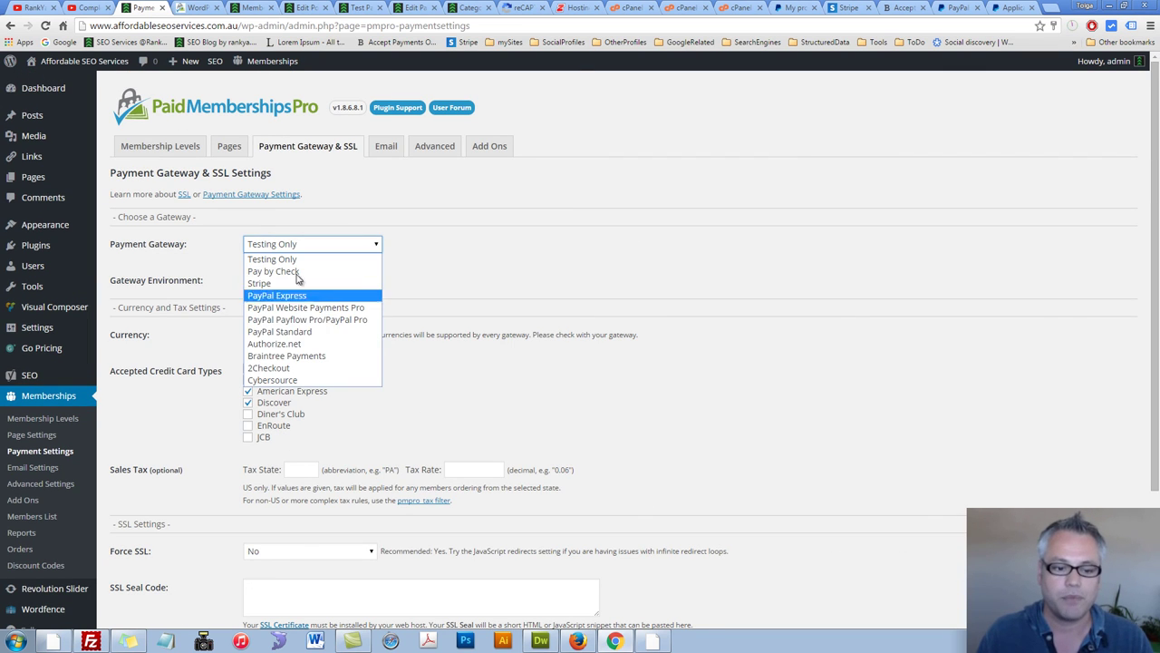
{"action": "left_click", "coordinate": [499, 263]}
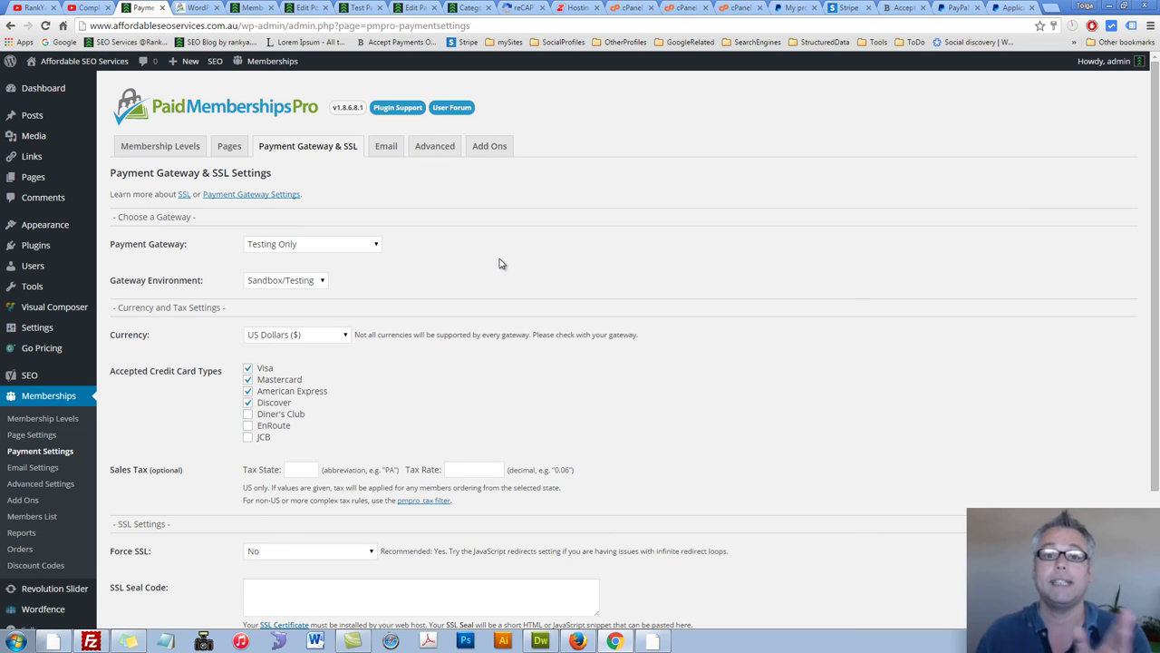
Switch to the Complete WordPress Essentials Training Course playlist on YouTube.
{"action": "left_click", "coordinate": [88, 8]}
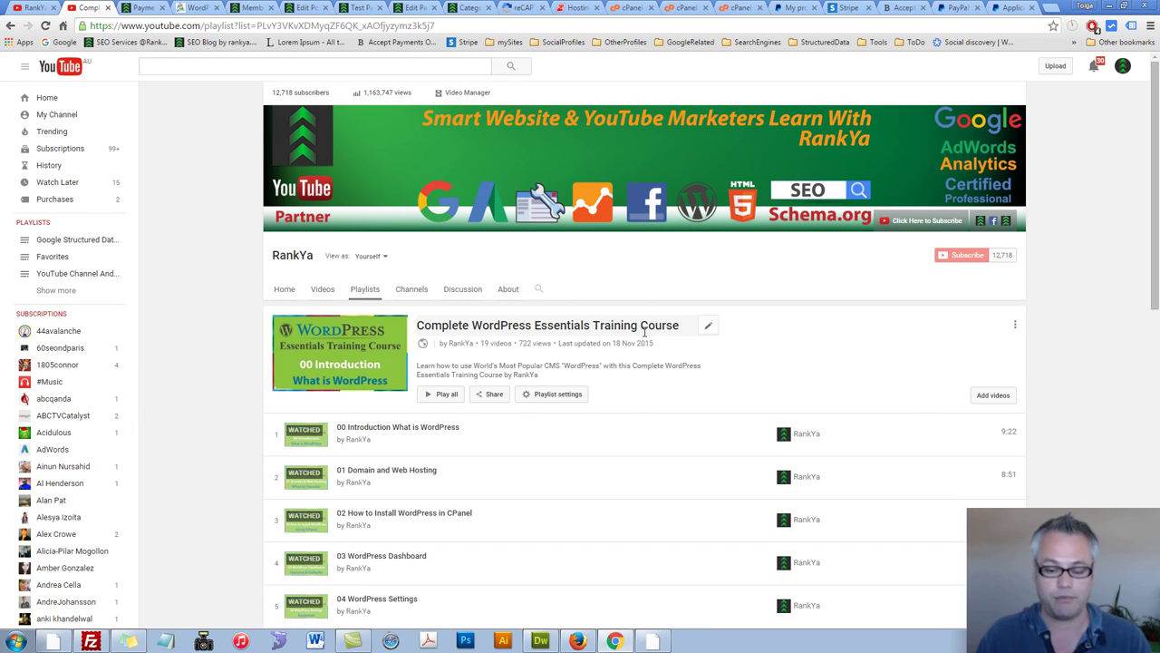